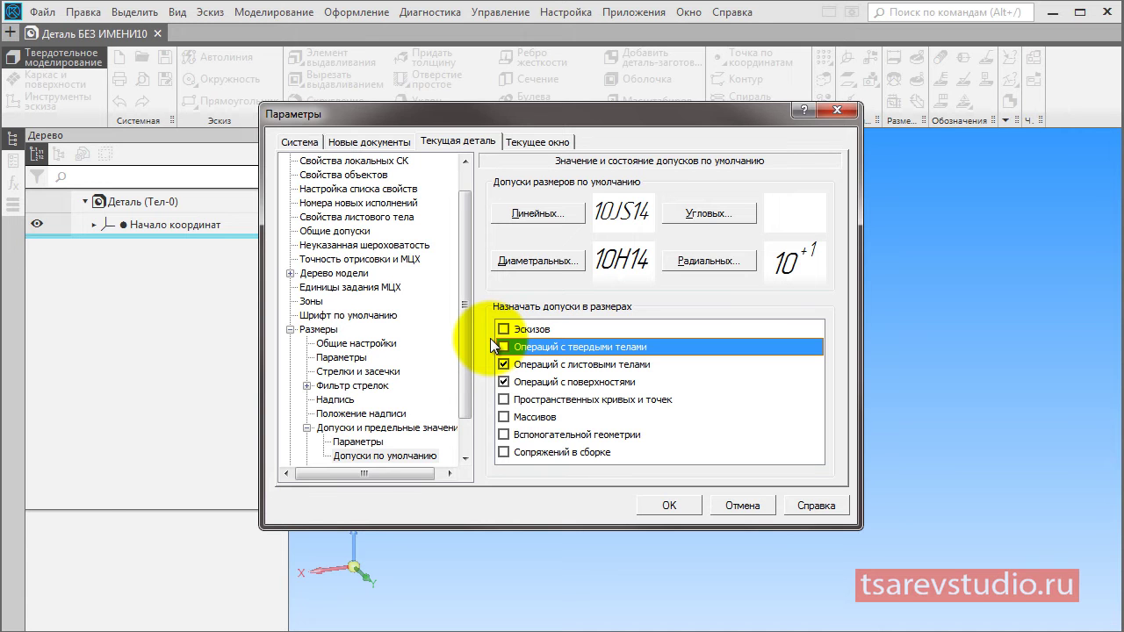
Turn off default tolerances for dimensions of solid-body operations and apply the part settings.
click(504, 346)
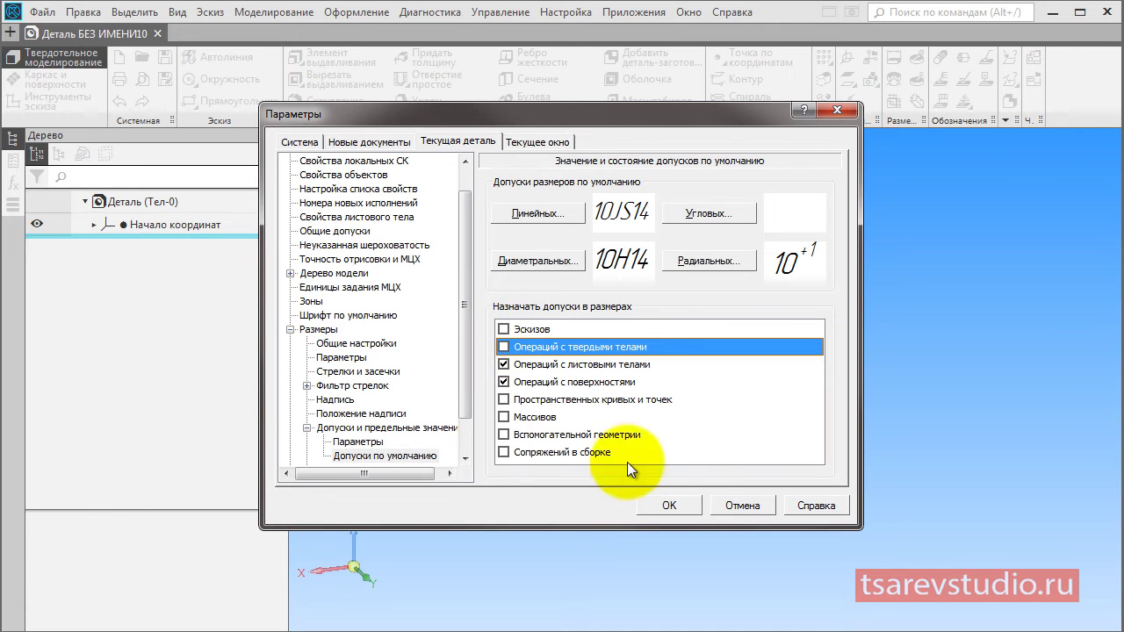
click(670, 504)
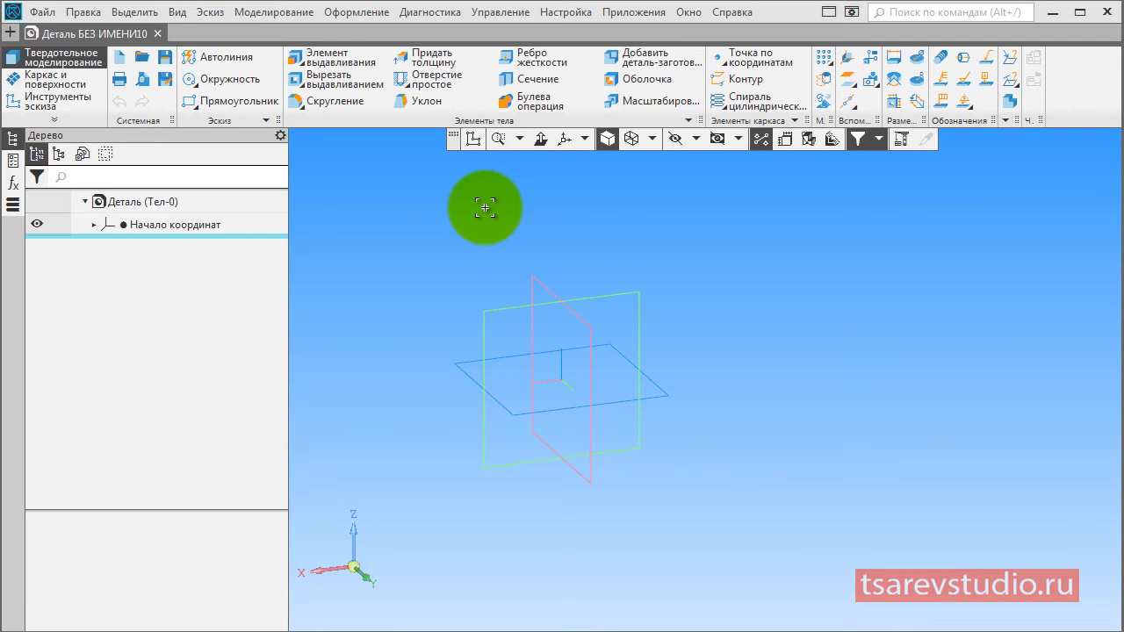
Orient the view to the top, start a sketch on the XY plane, and show the sketch's degrees of freedom.
click(586, 138)
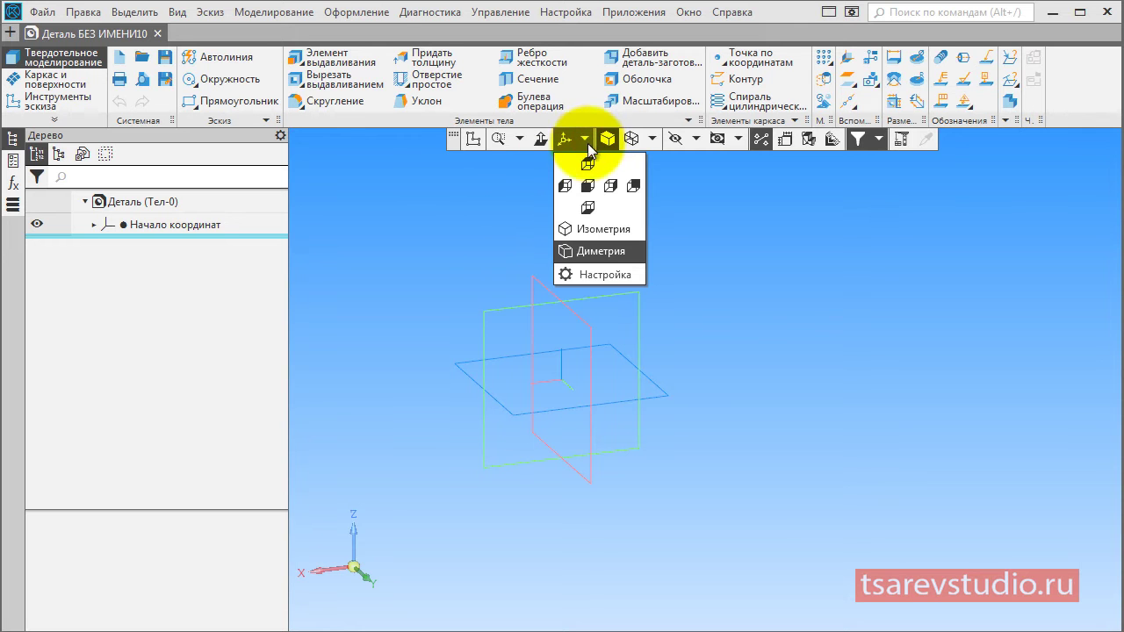
click(587, 164)
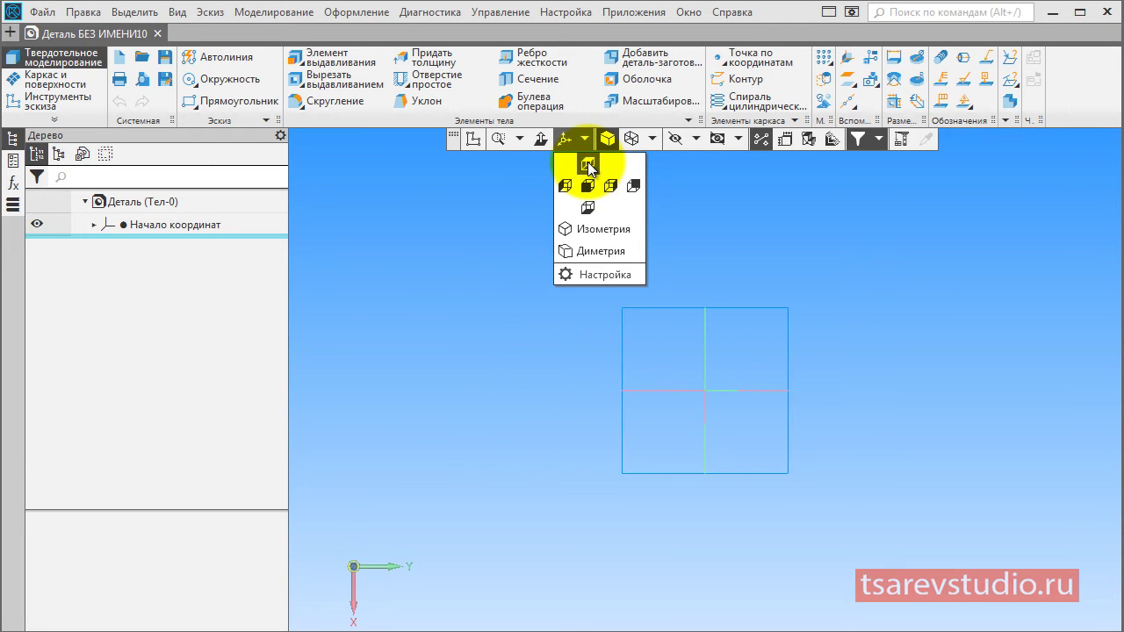
click(562, 376)
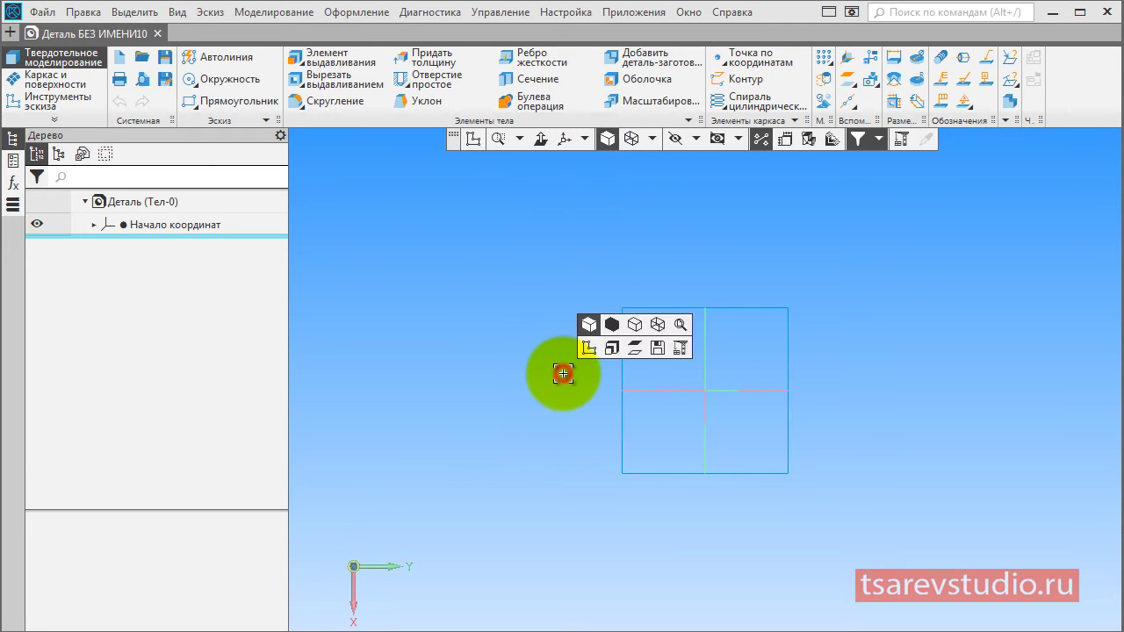
click(746, 307)
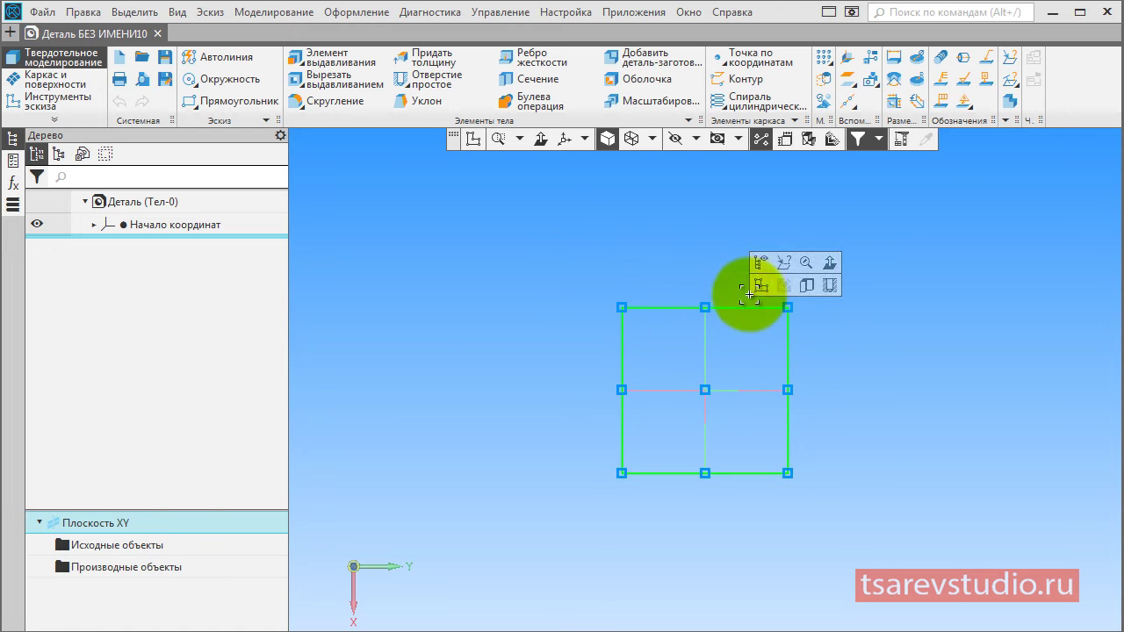
click(757, 286)
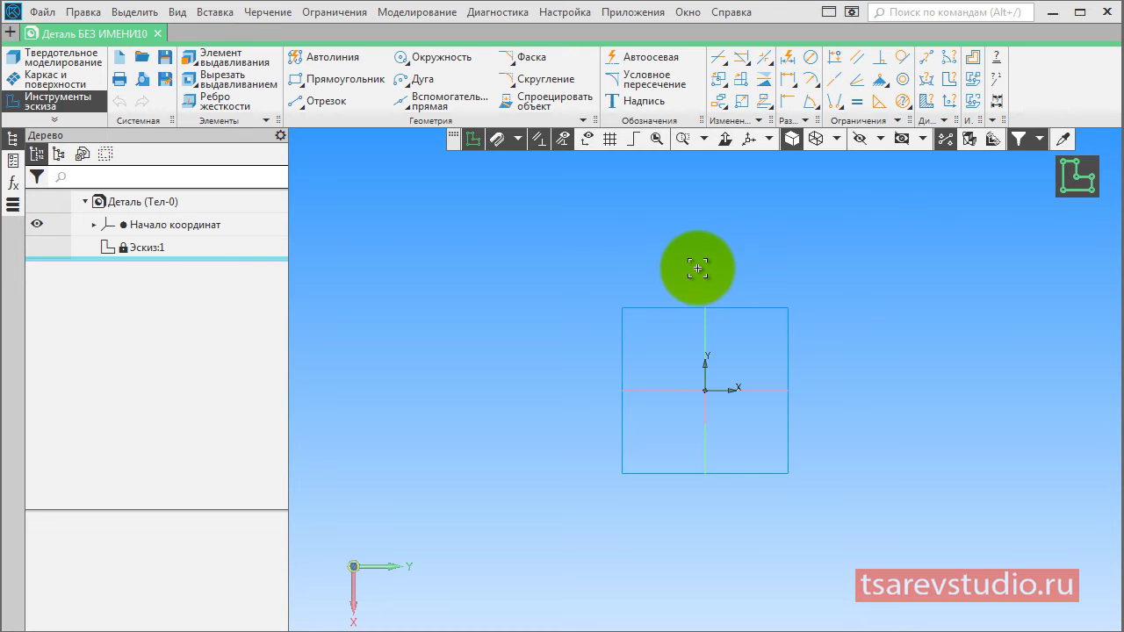
click(584, 141)
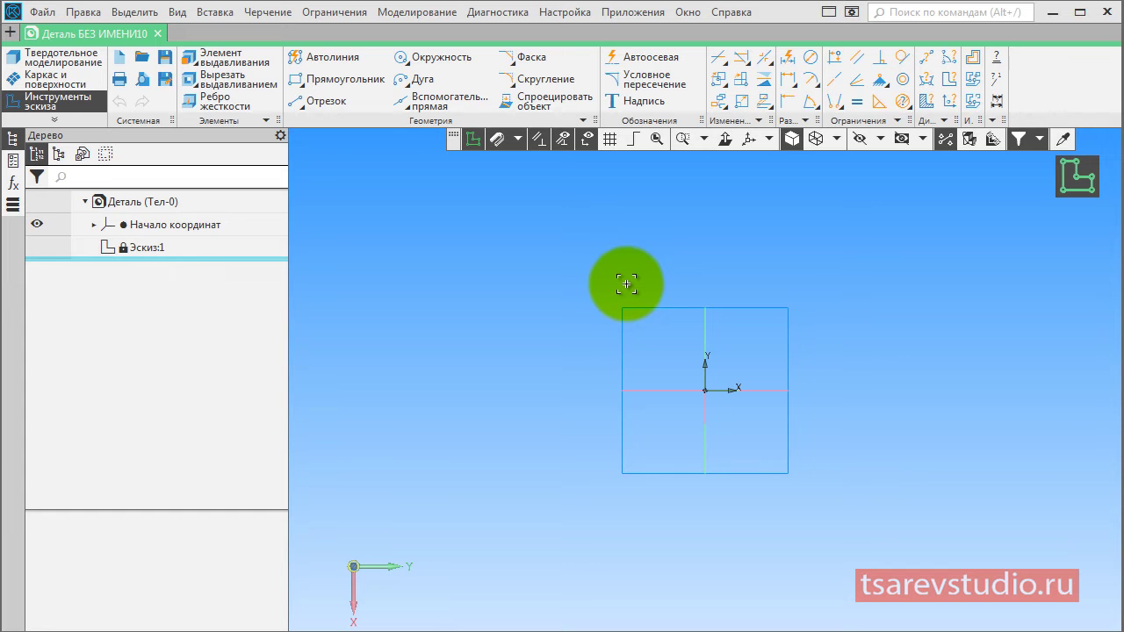
Sketch a rectangle about 94 mm wide and 47 mm high just above the origin.
click(307, 83)
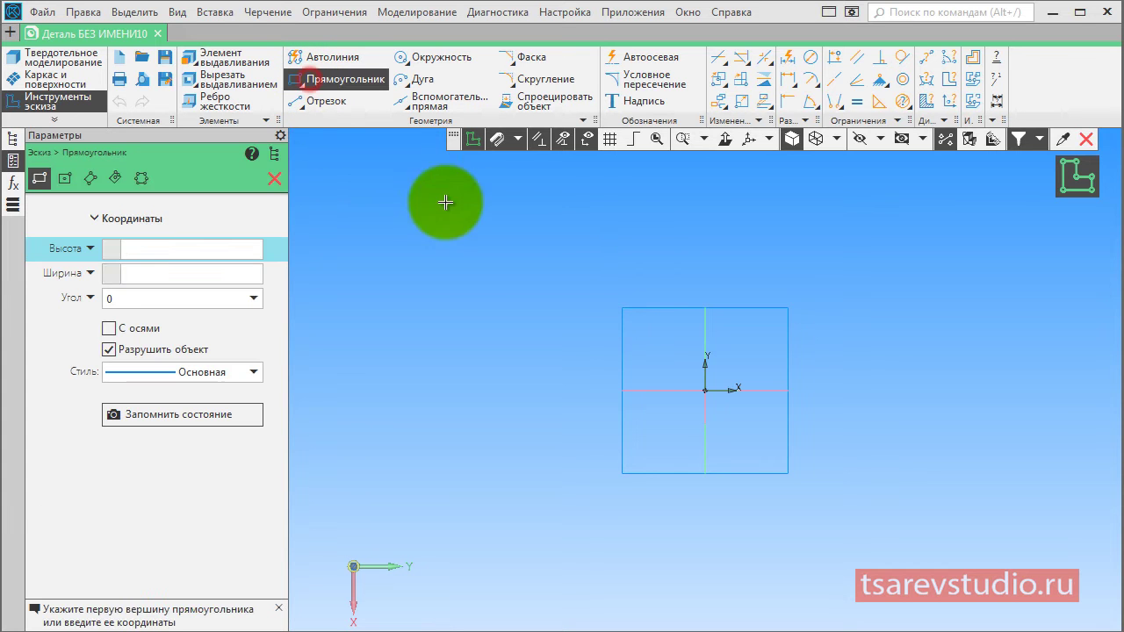
click(554, 212)
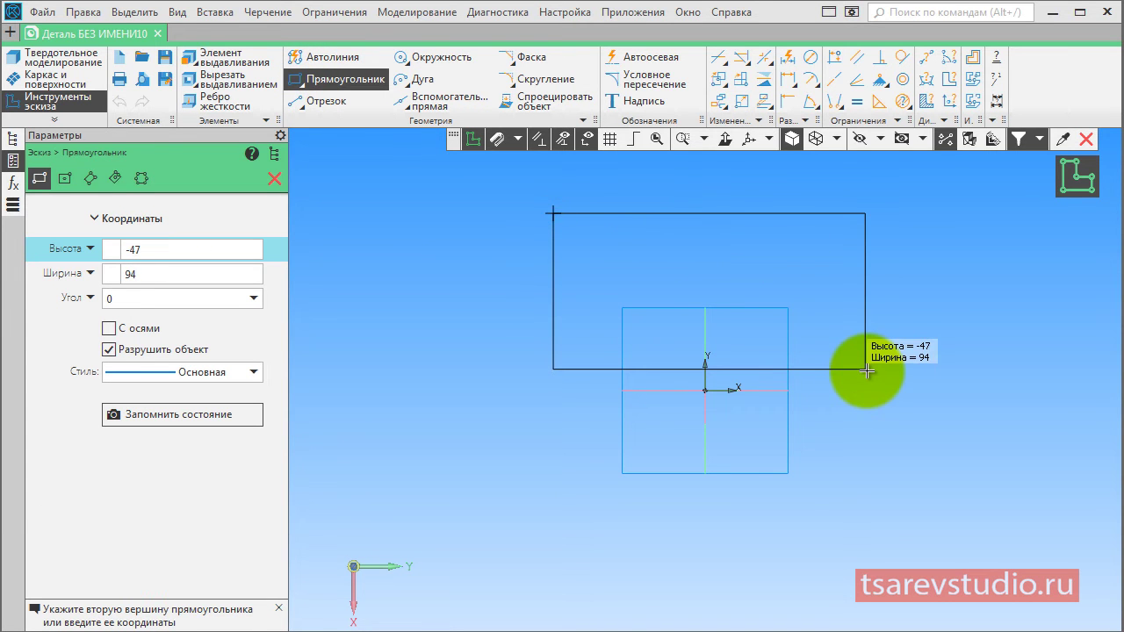
click(867, 370)
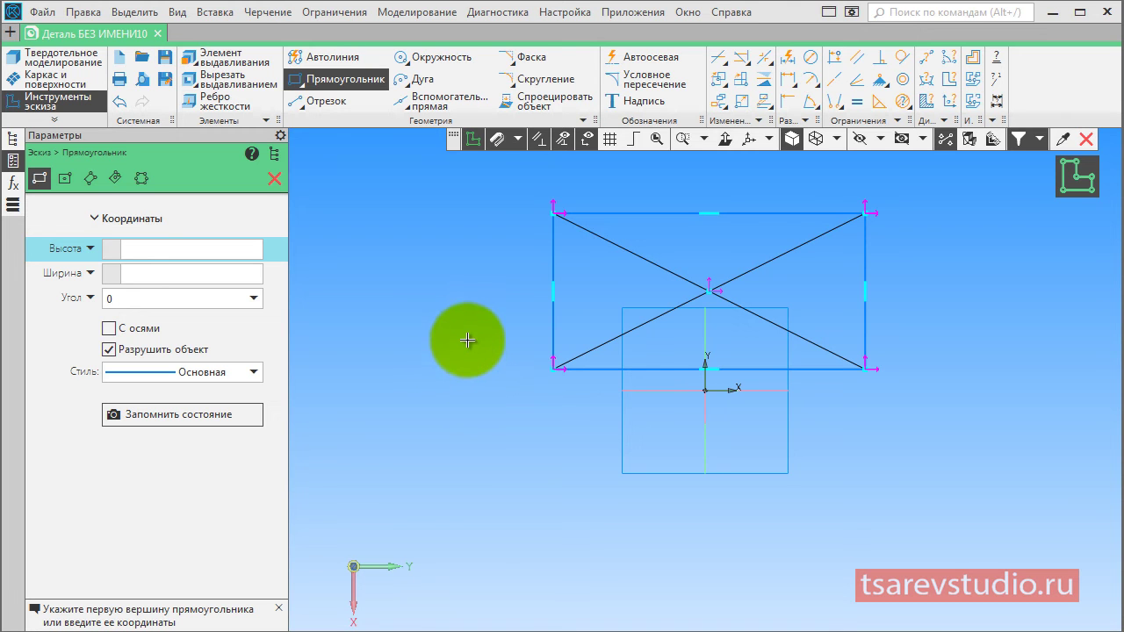
Merge the midpoint of the rectangle's lower edge with the sketch origin.
click(834, 101)
click(708, 369)
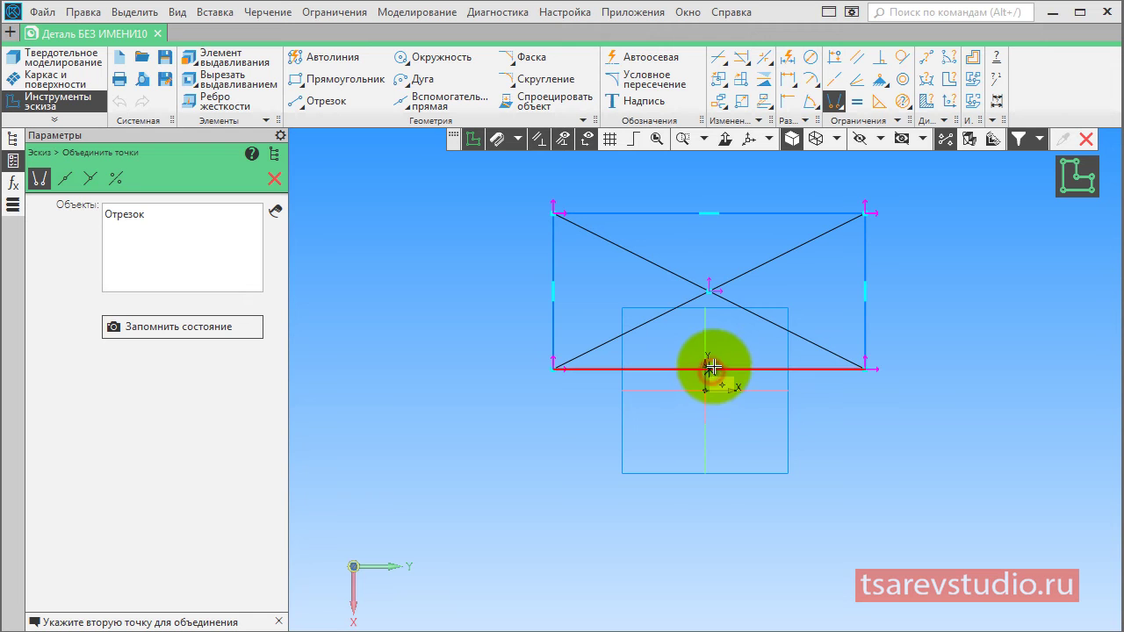
click(705, 391)
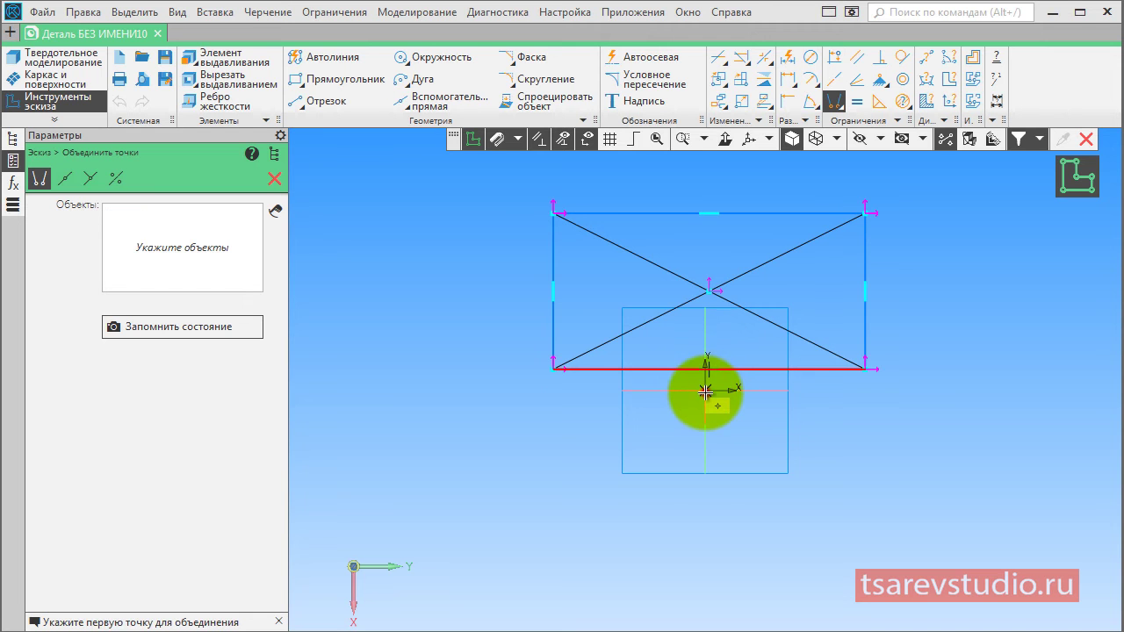
Dimension the rectangle's left edge with Auto Dimension and set its height to 130 mm.
click(787, 60)
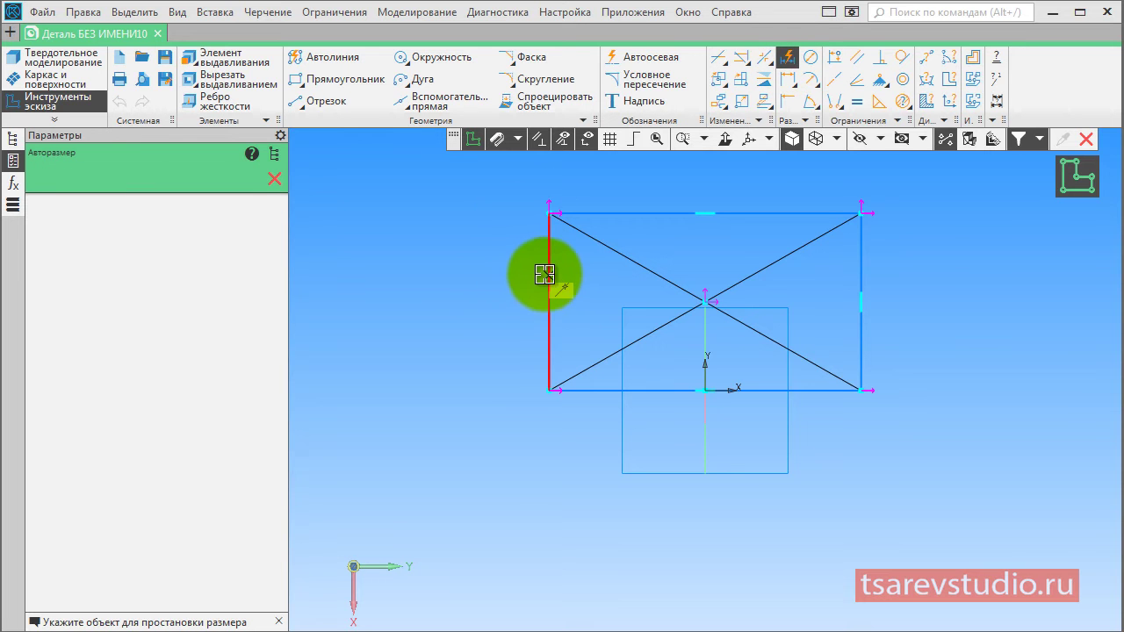
drag(549, 272, 479, 290)
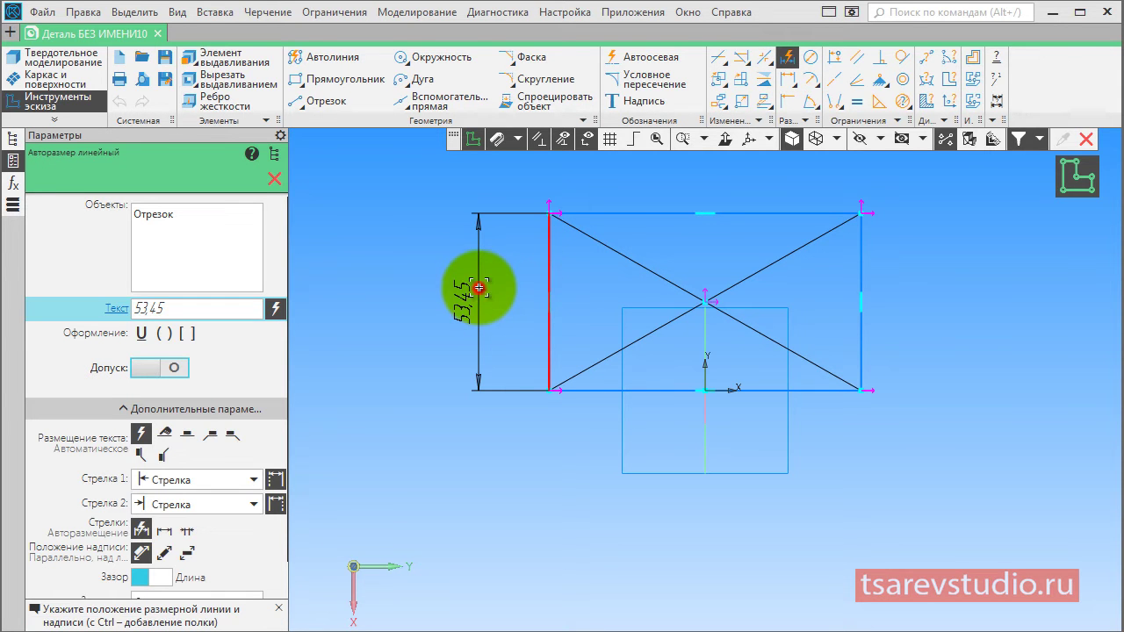
click(478, 287)
text(130)
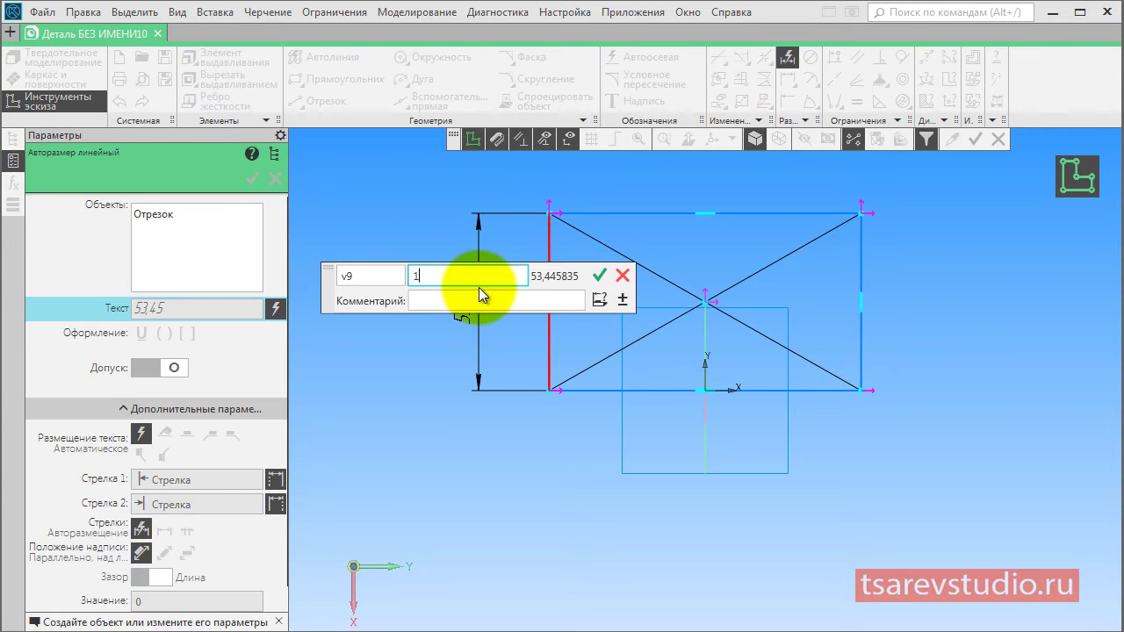
key(Return)
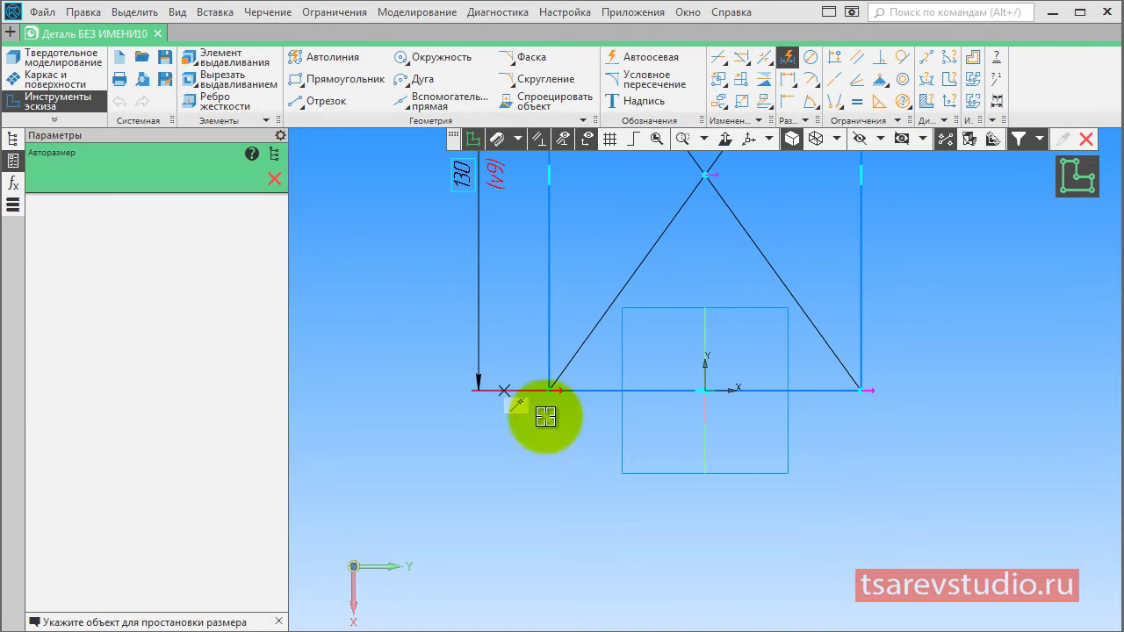
Dimension the rectangle's lower edge, set its width to 220 mm, and finish the sketch.
click(595, 392)
click(706, 519)
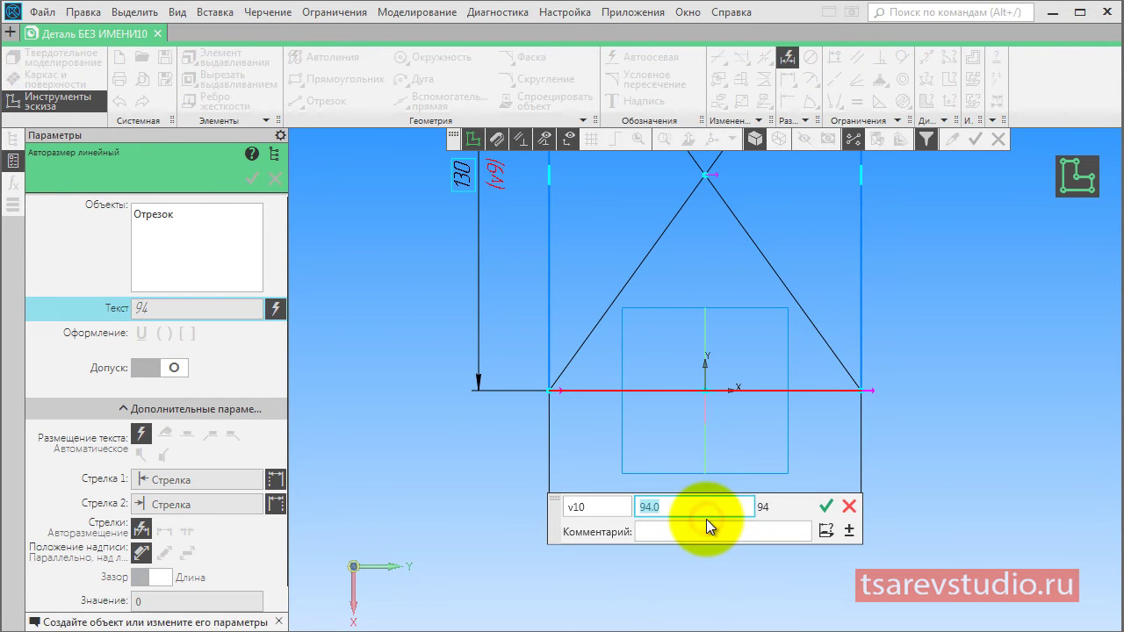
text(220)
key(Return)
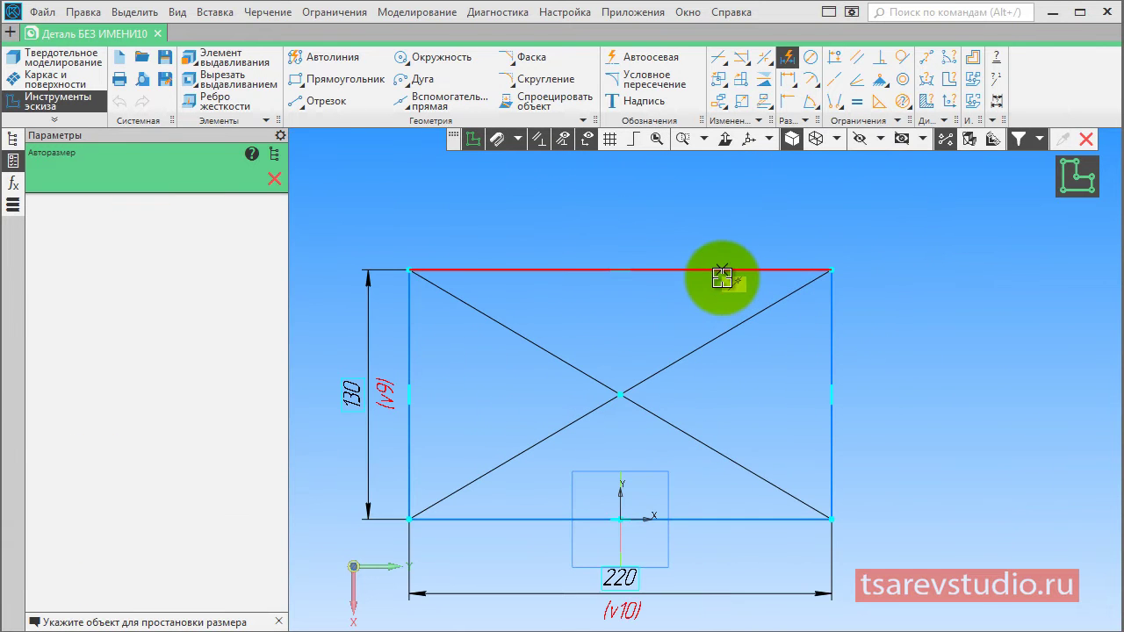
click(1086, 176)
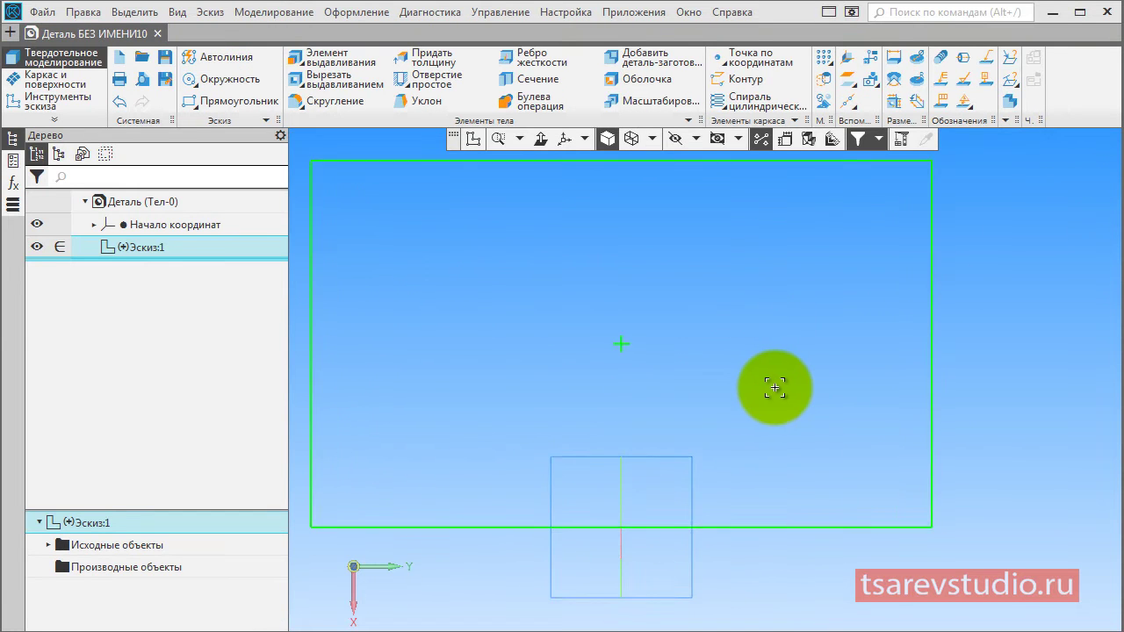
Extrude the rectangle sketch by a distance of 15 mm into a solid plate.
click(332, 63)
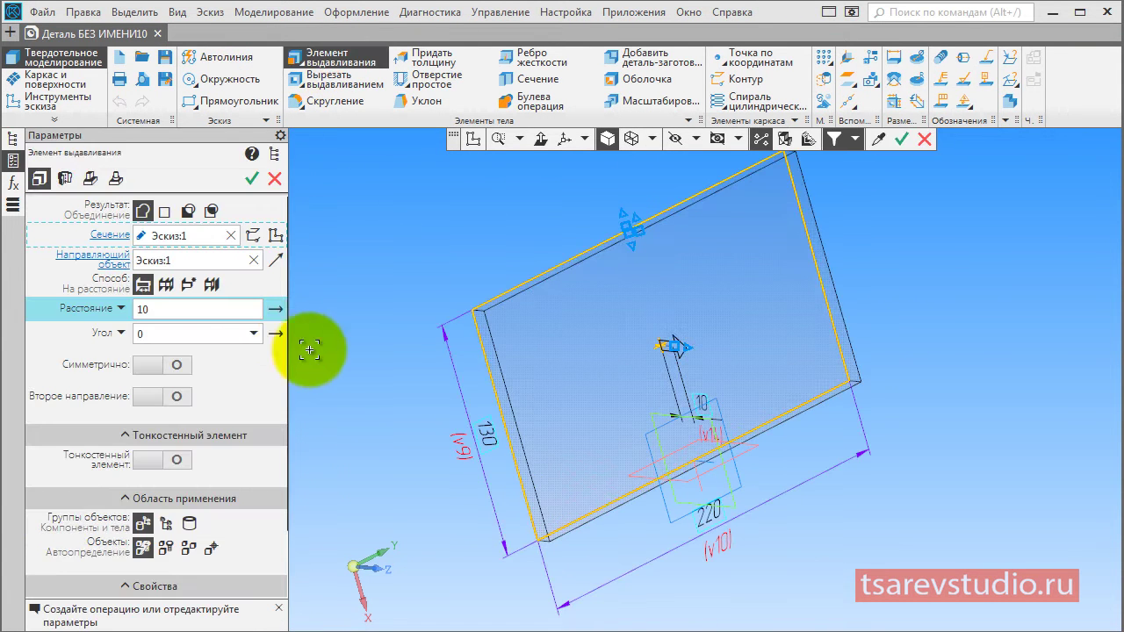
click(184, 309)
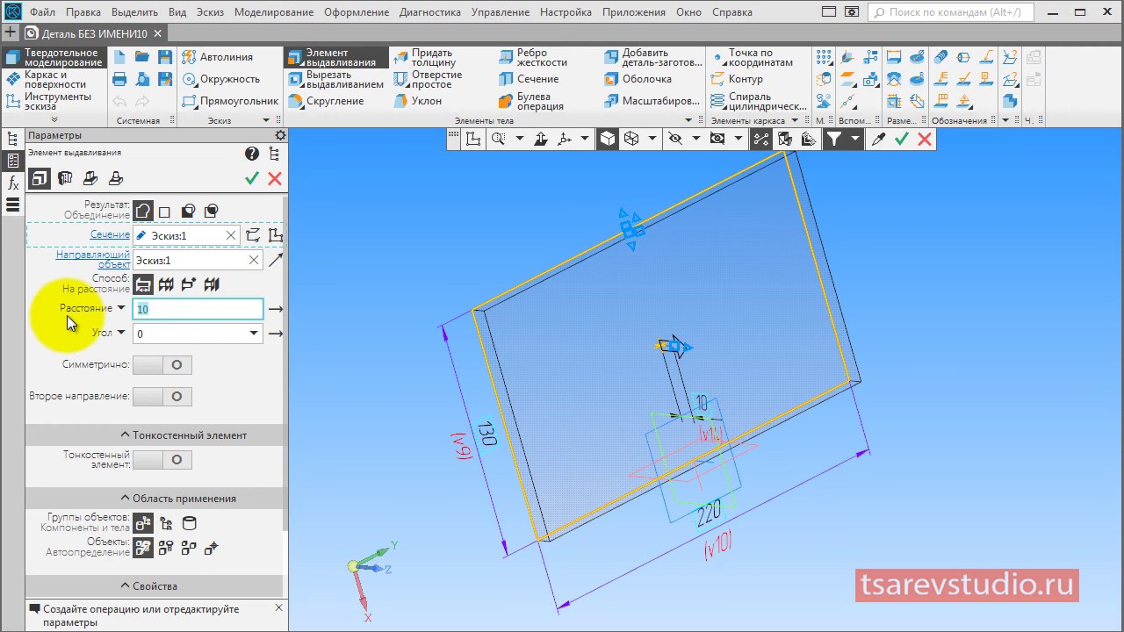
text(15)
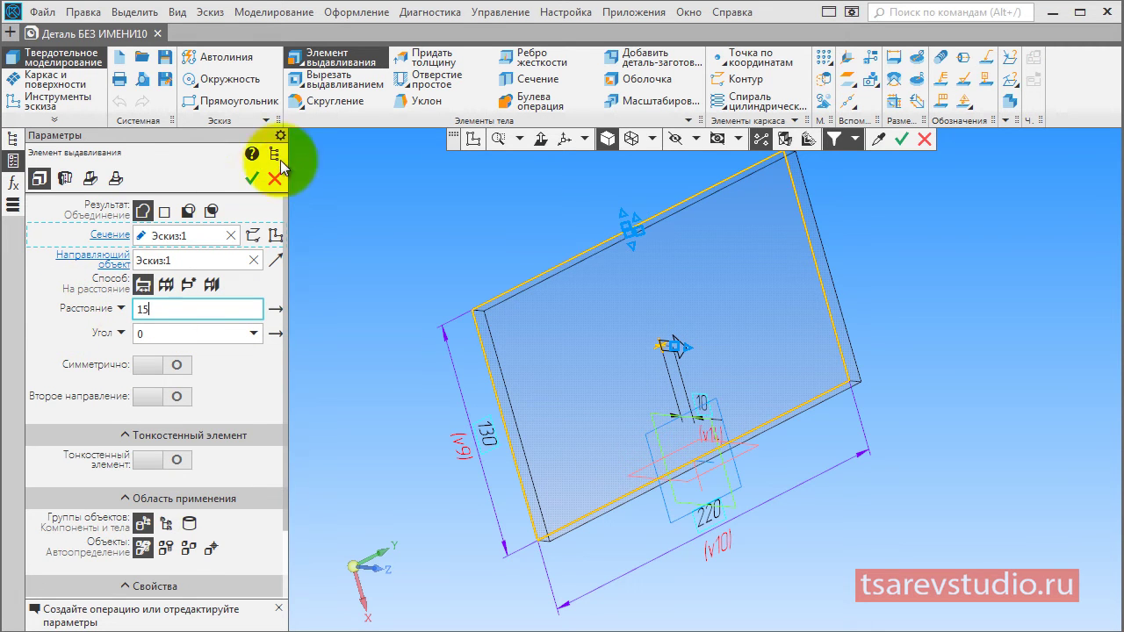
click(253, 180)
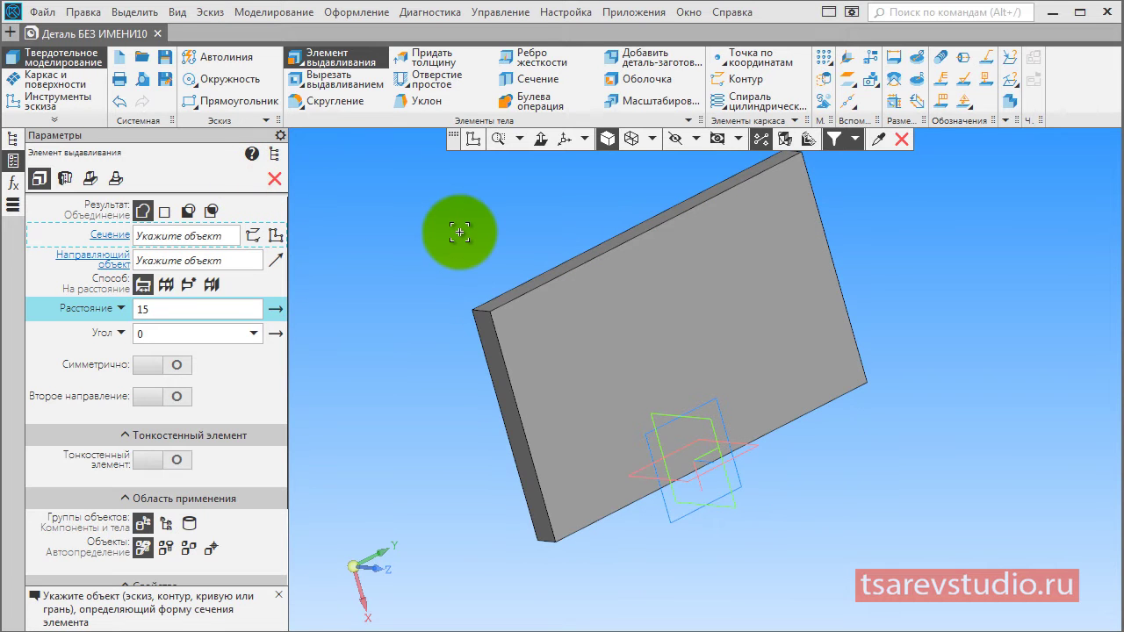
key(Escape)
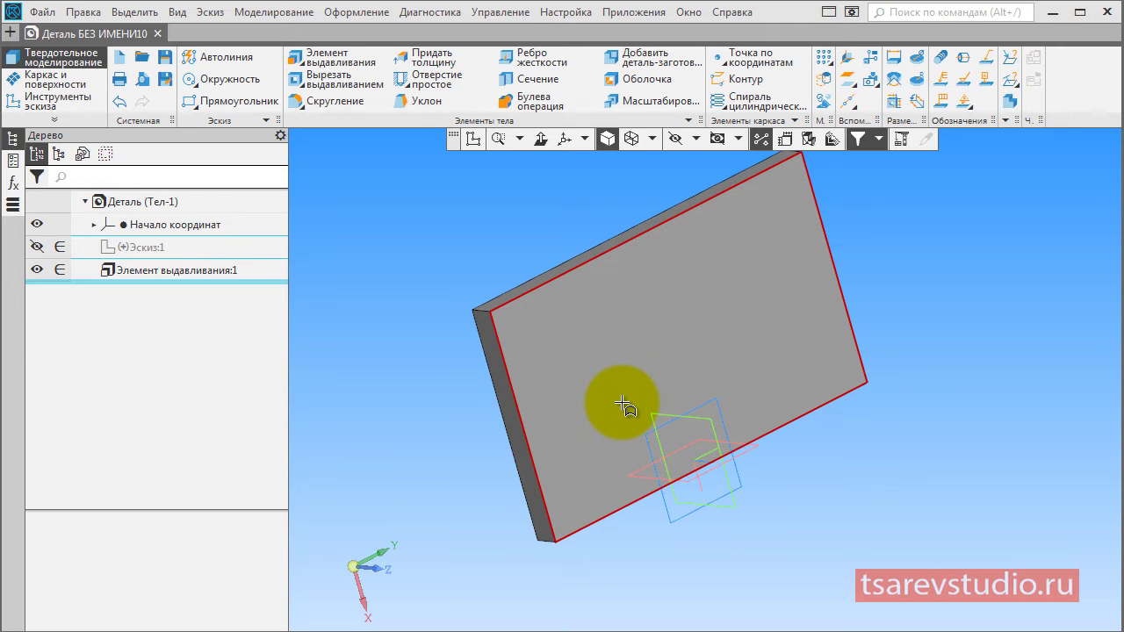
Start a new sketch on the plate's long side face at the origin.
middle_drag(621, 404, 592, 334)
scroll(627, 346, up, 2)
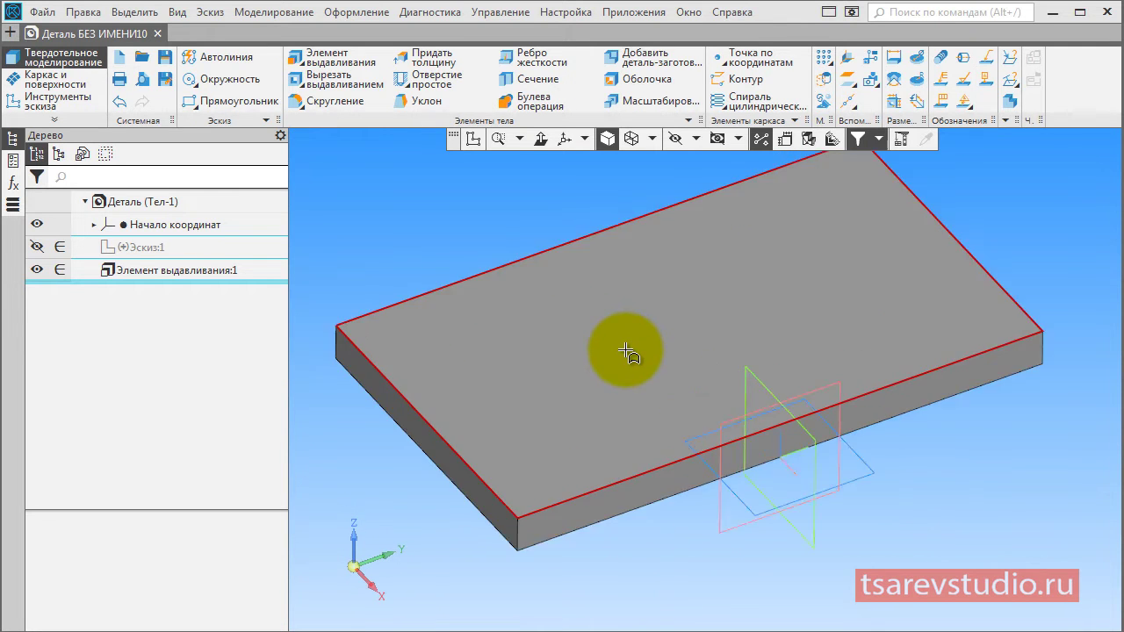
scroll(627, 351, down, 3)
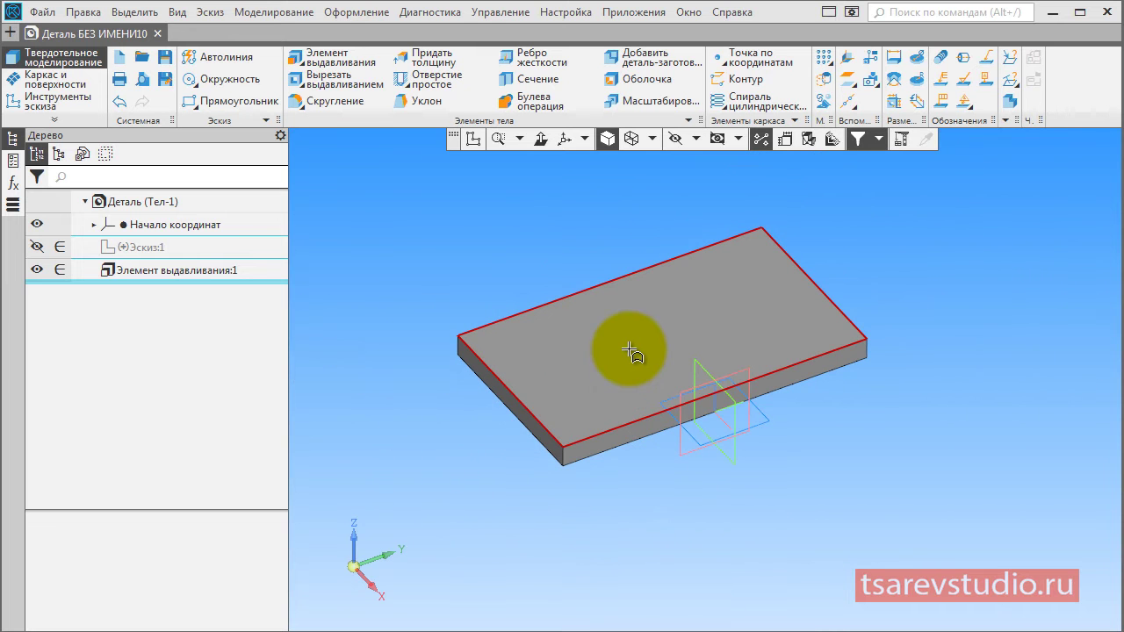
shift+middle_drag(629, 331, 617, 306)
scroll(676, 356, up, 2)
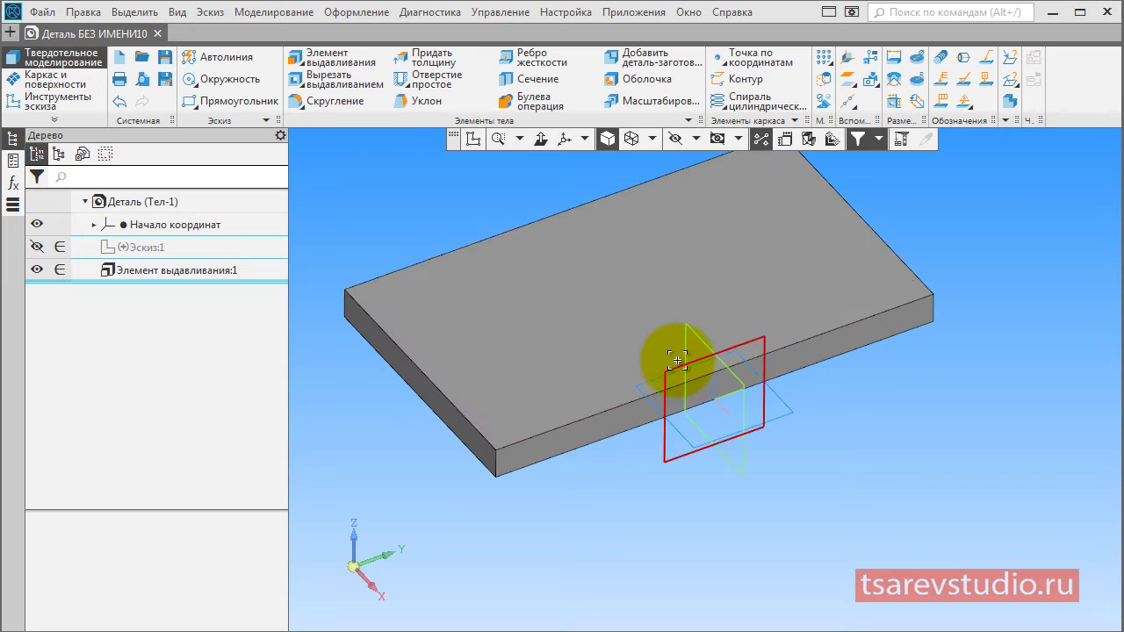
click(581, 433)
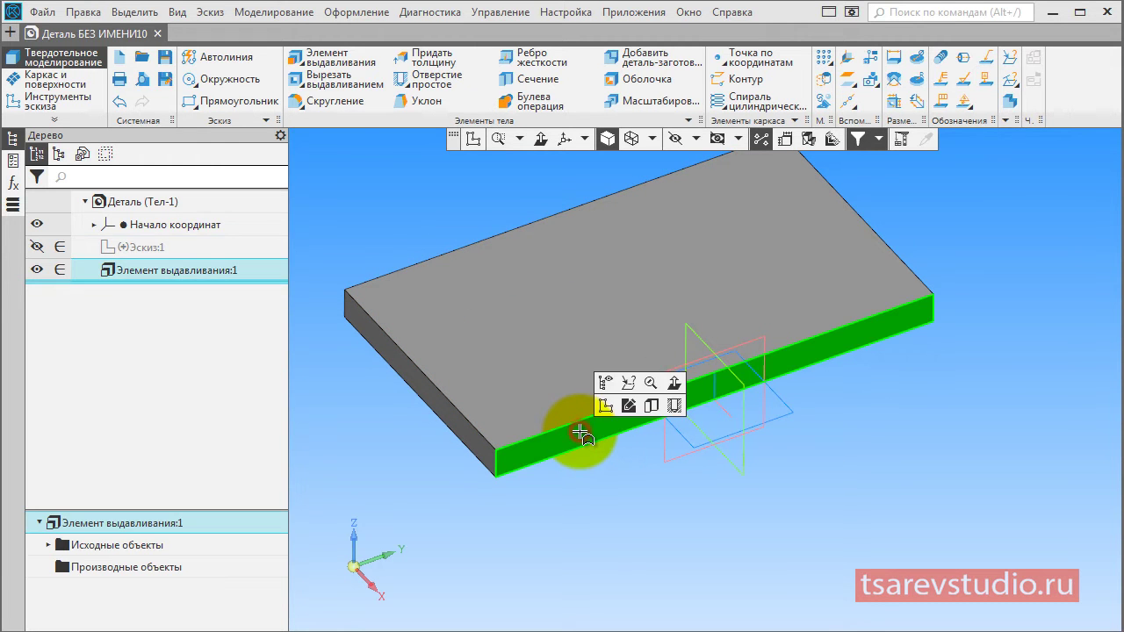
click(603, 405)
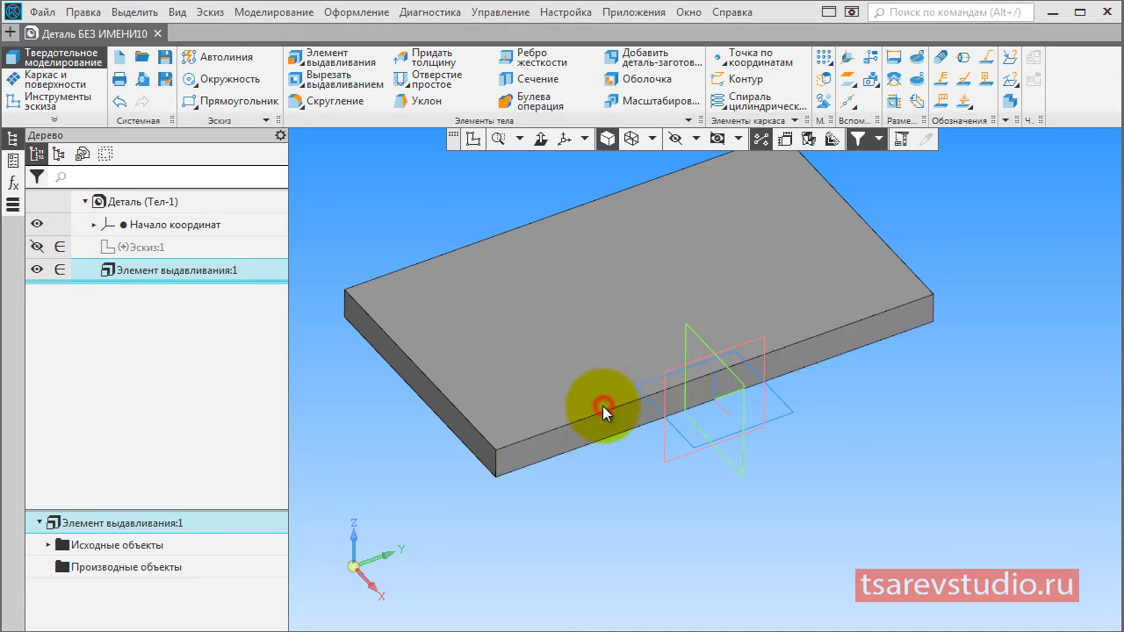
Sketch a rectangle freehand above the plate's side face, roughly centred over the origin.
scroll(584, 456, down, 3)
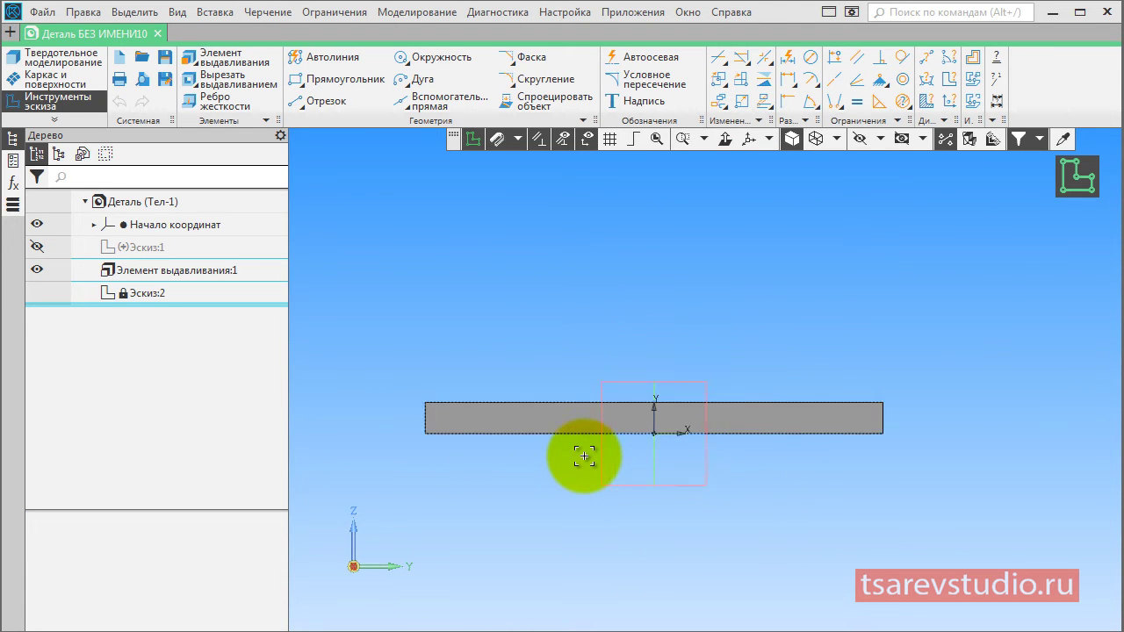
shift+middle_drag(667, 276, 643, 364)
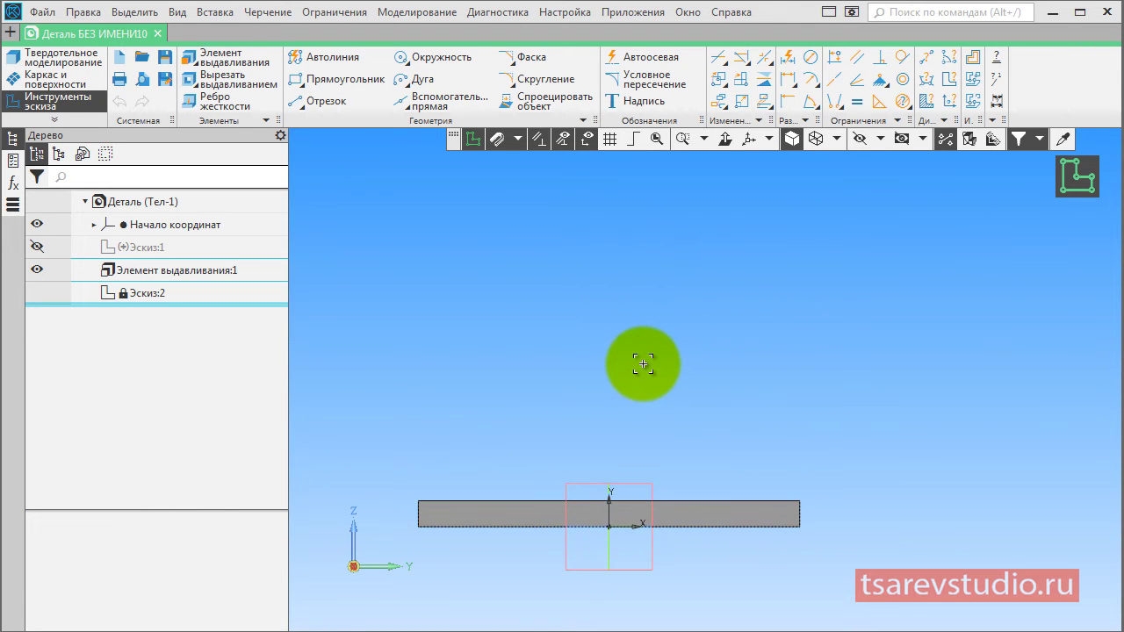
click(336, 81)
click(467, 244)
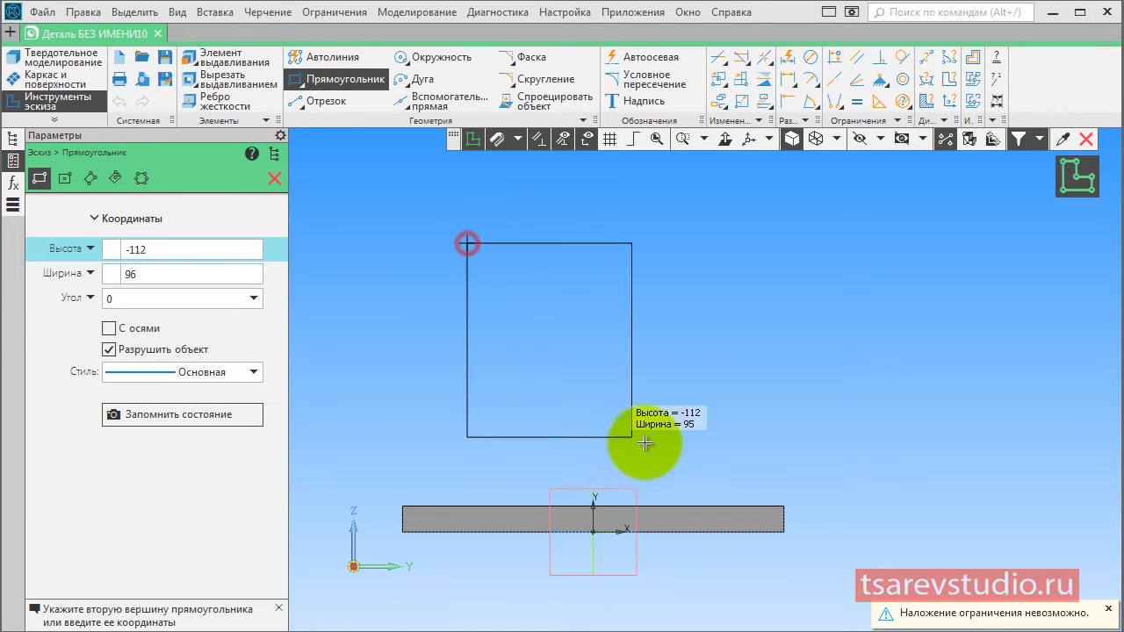
click(720, 471)
shift+middle_drag(472, 190, 441, 359)
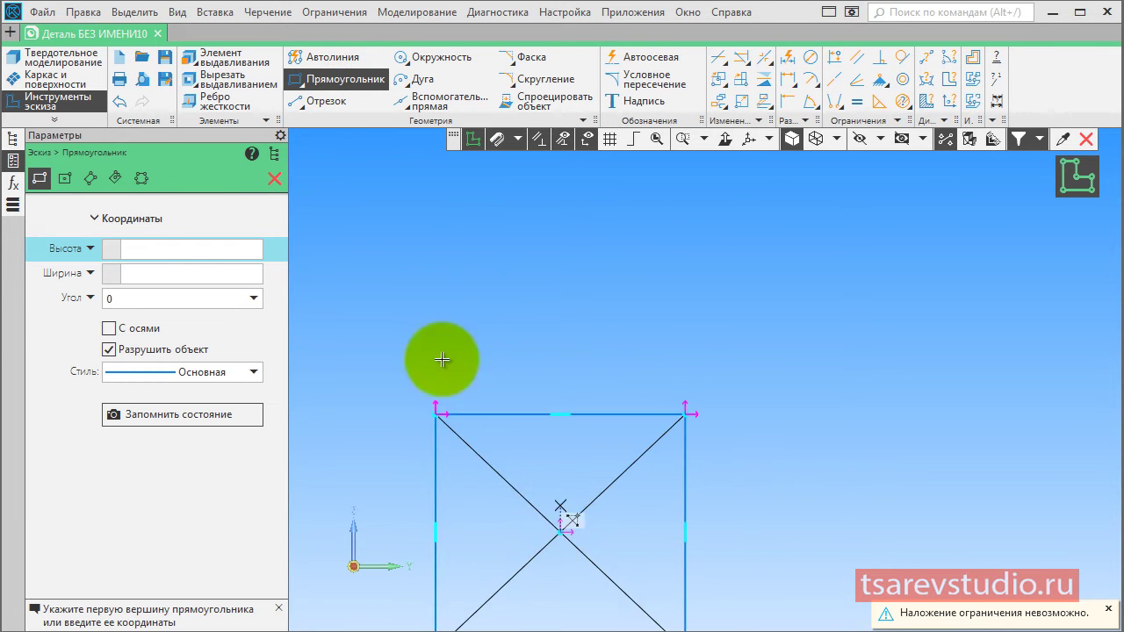
Draw two line segments from the rectangle's upper corners, sloping upward and inward toward each other.
click(320, 100)
click(436, 410)
click(498, 266)
click(677, 406)
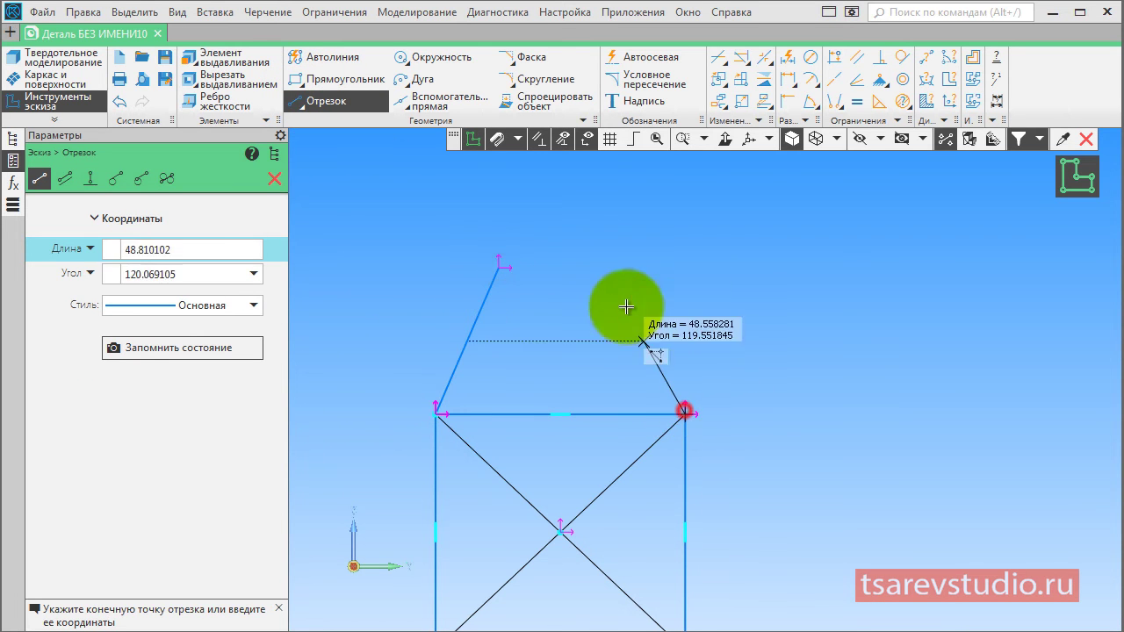
click(610, 258)
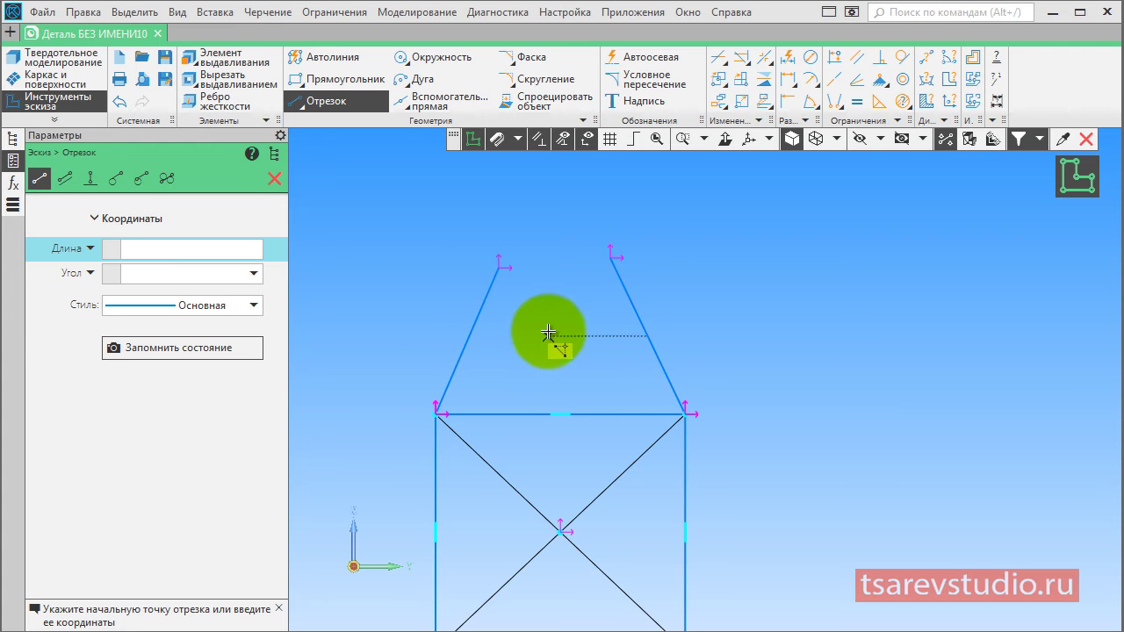
Connect the upper ends of the two sloping lines with a three-point arc with a segment height of about 26 mm.
click(417, 80)
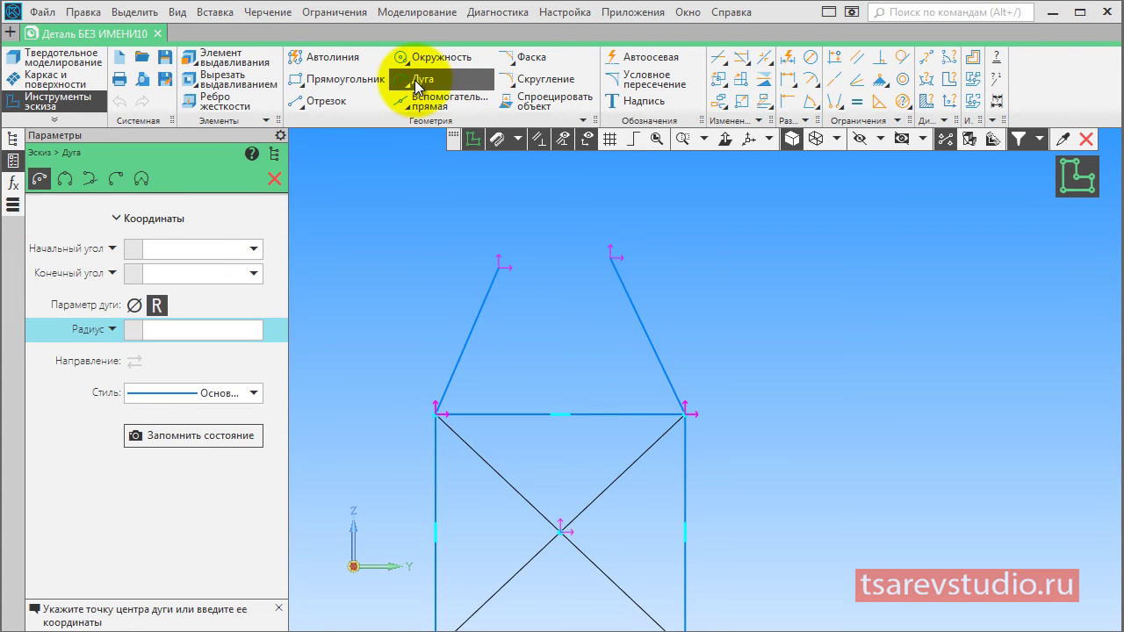
click(65, 178)
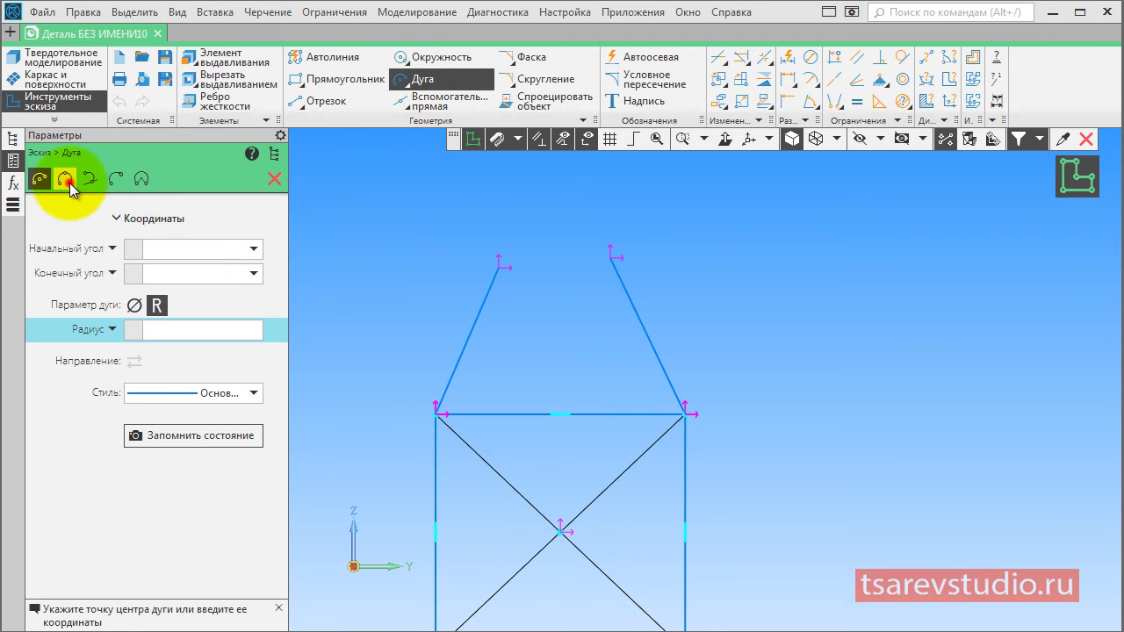
click(499, 266)
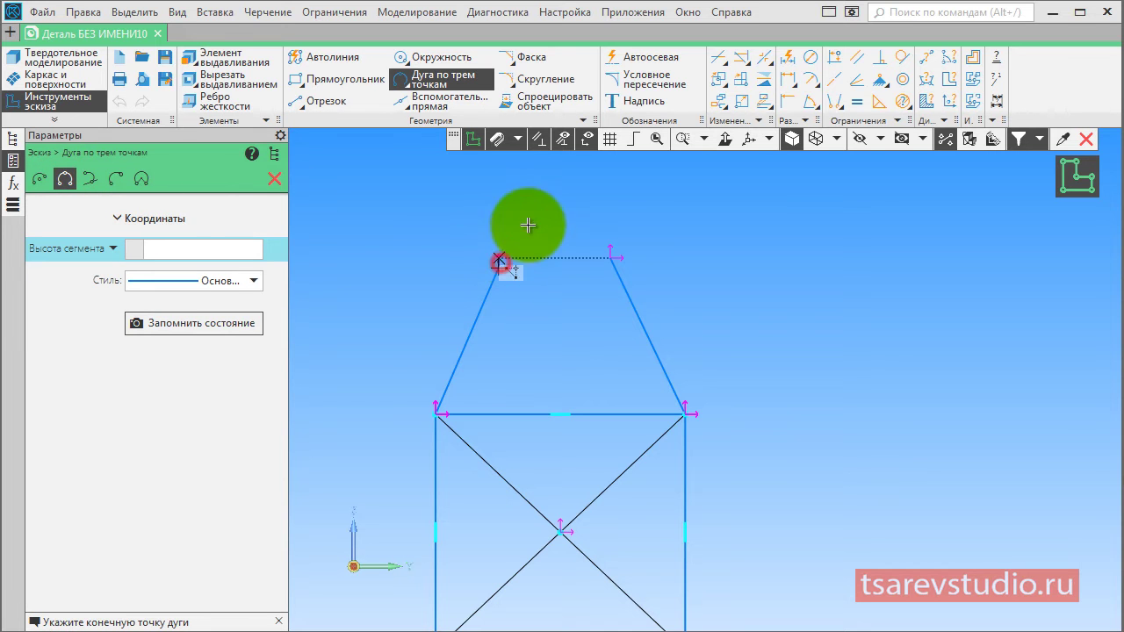
click(610, 256)
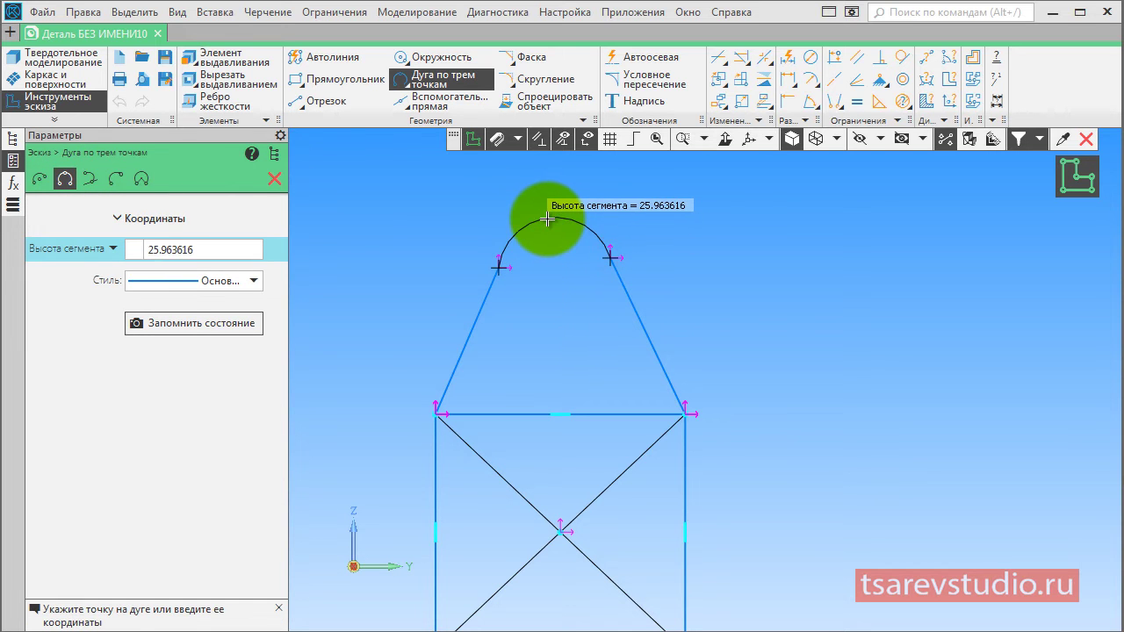
click(548, 218)
scroll(636, 201, down, 2)
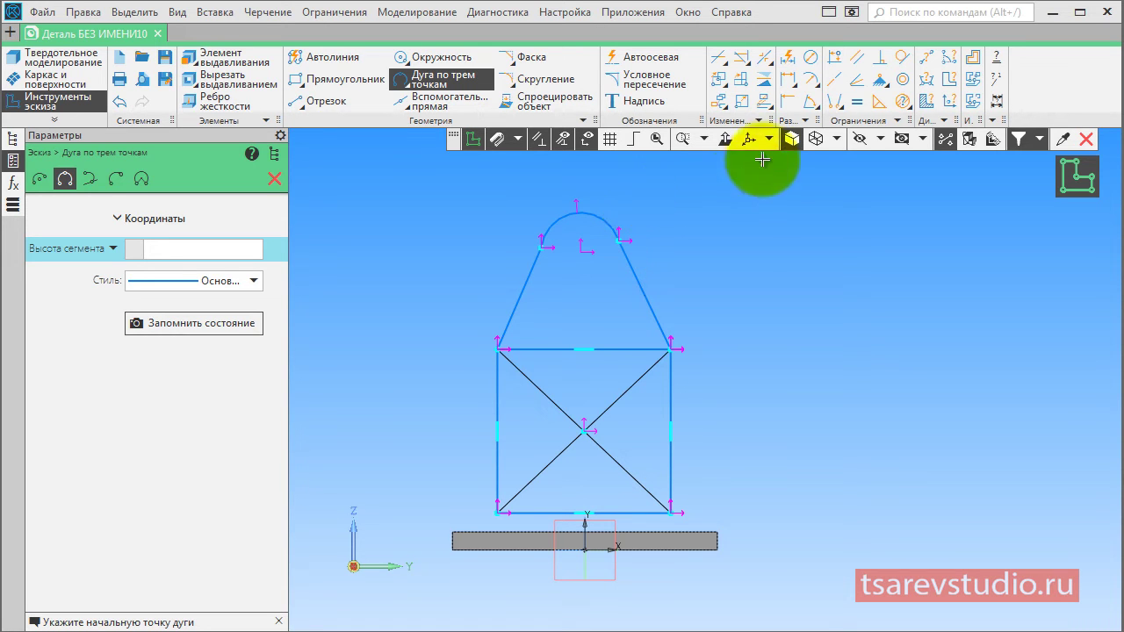
Merge the midpoint of the rectangle's lower edge with the sketch origin using the Merge Points constraint.
click(834, 104)
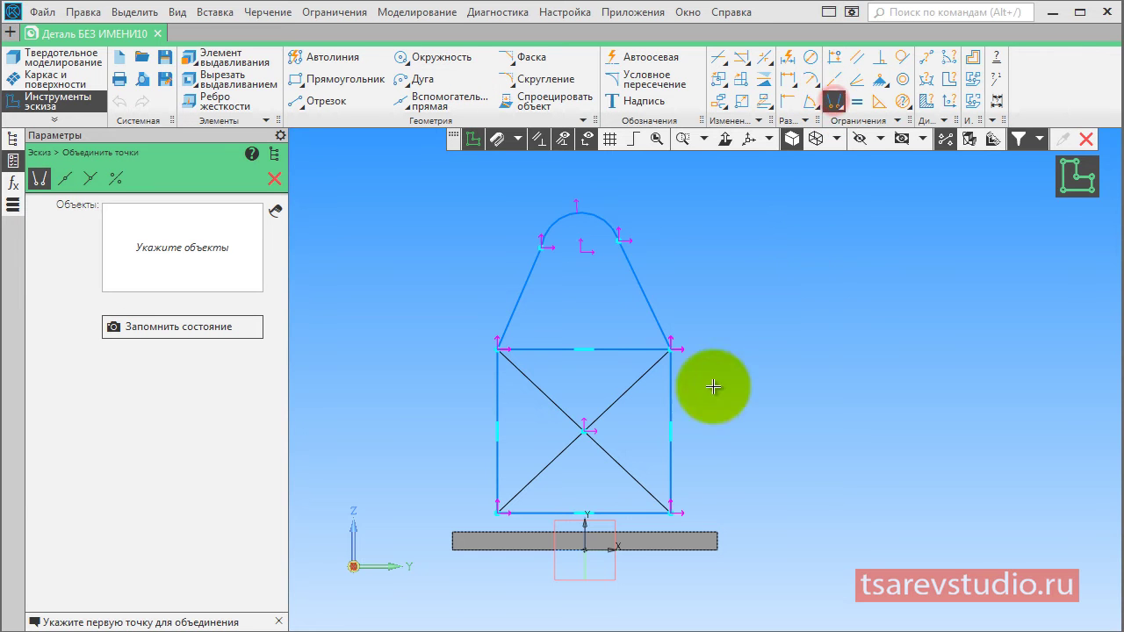
click(585, 512)
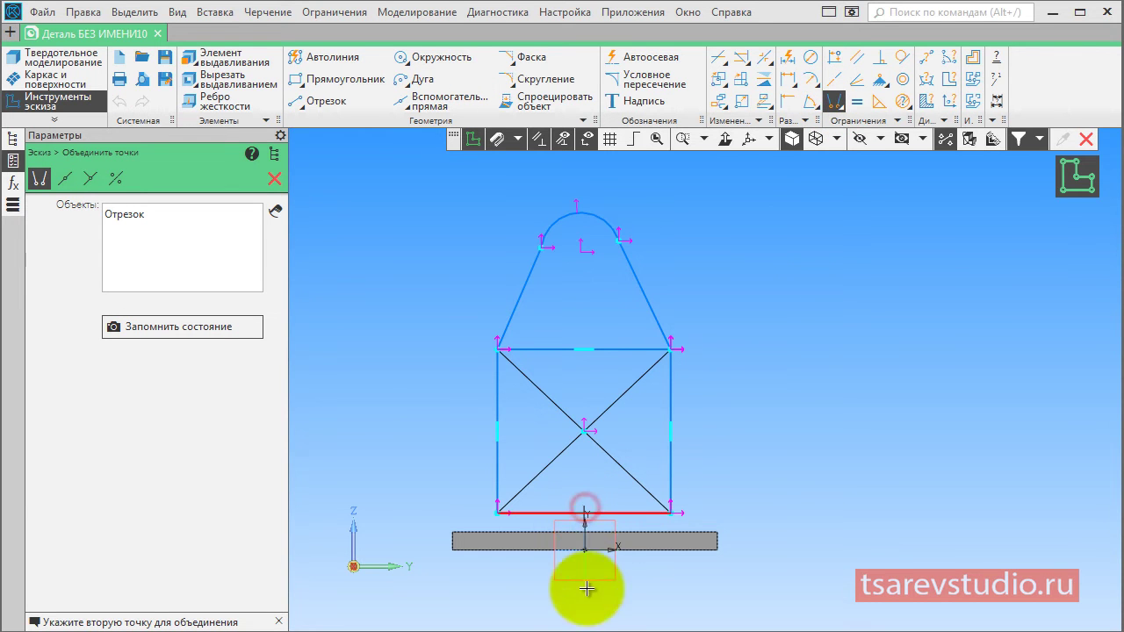
click(585, 549)
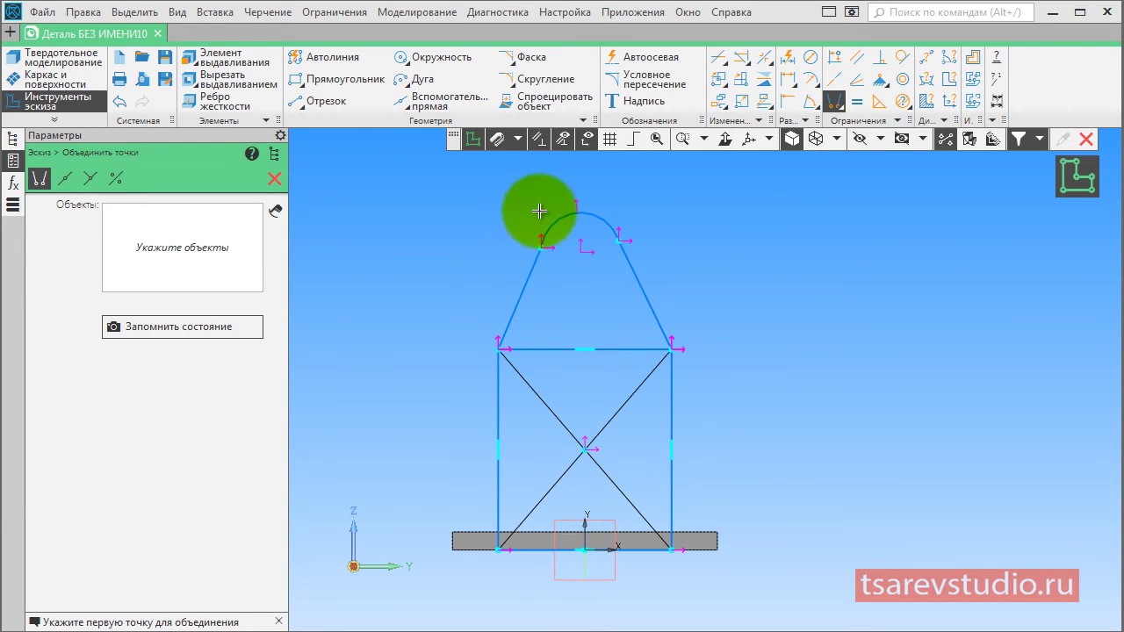
Constrain the two sloping lines to equal length.
click(854, 103)
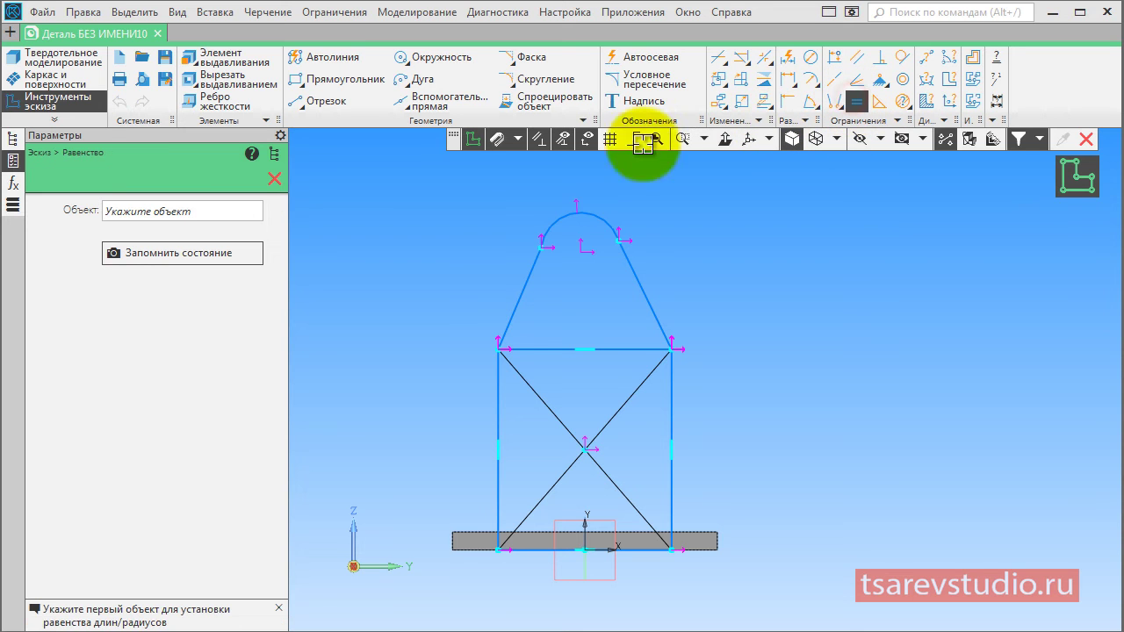
click(516, 295)
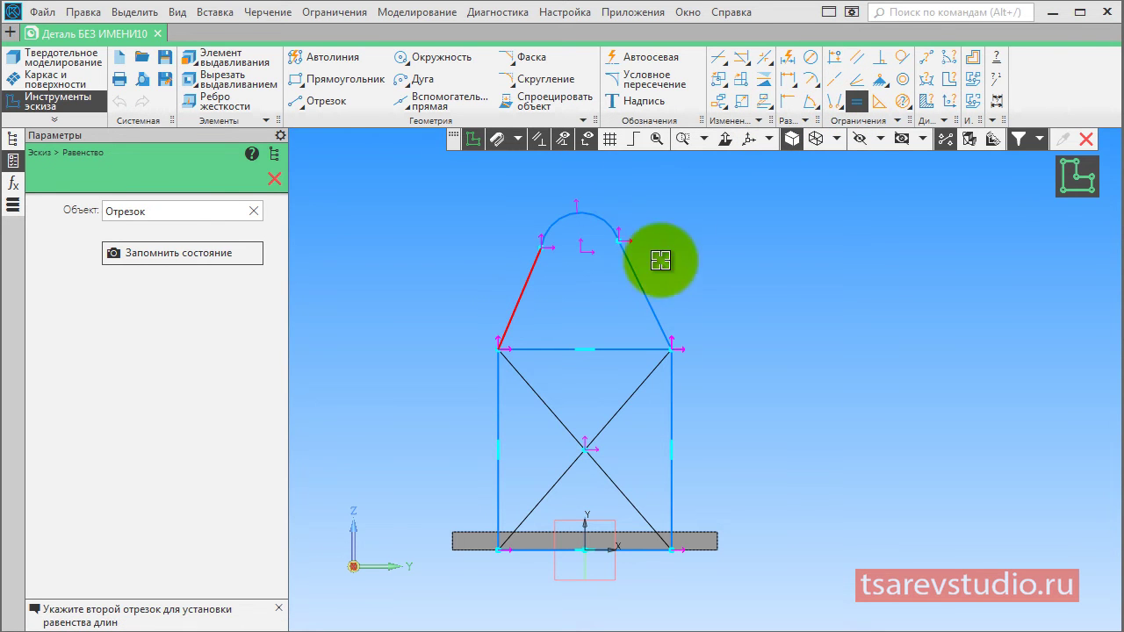
click(642, 290)
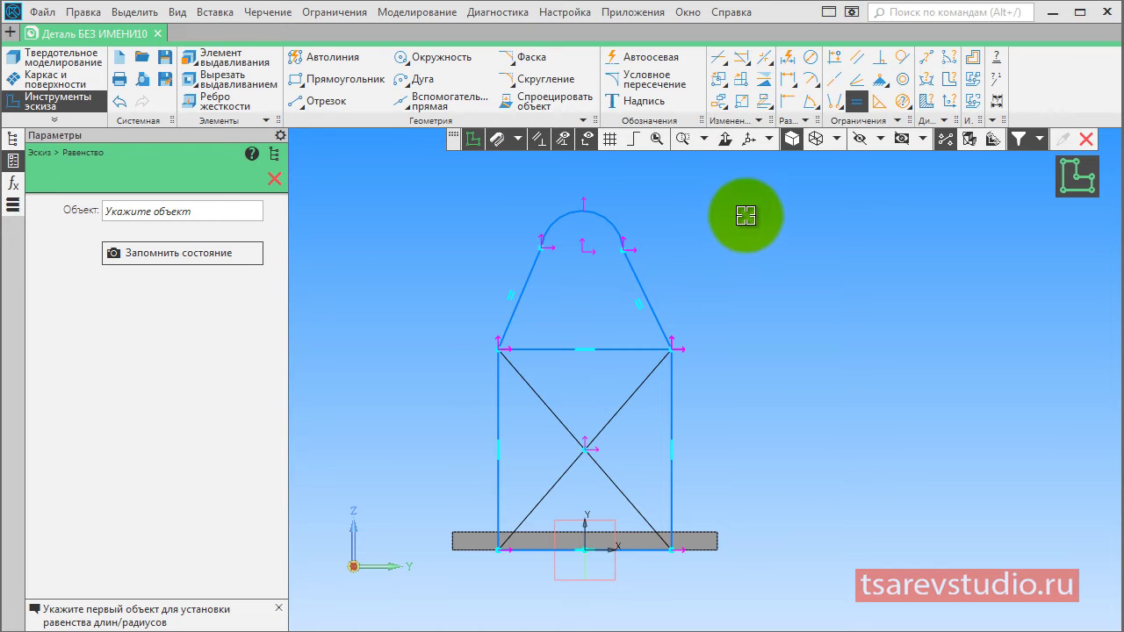
Apply tangency constraints between the top arc and both sloping lines.
click(900, 57)
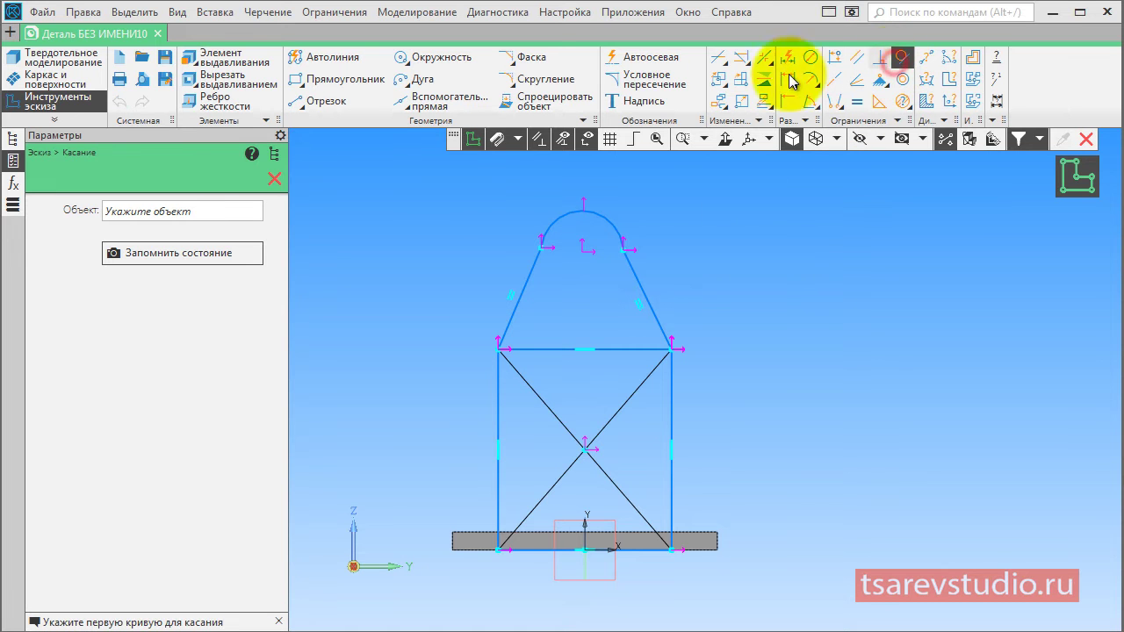
click(532, 272)
click(573, 204)
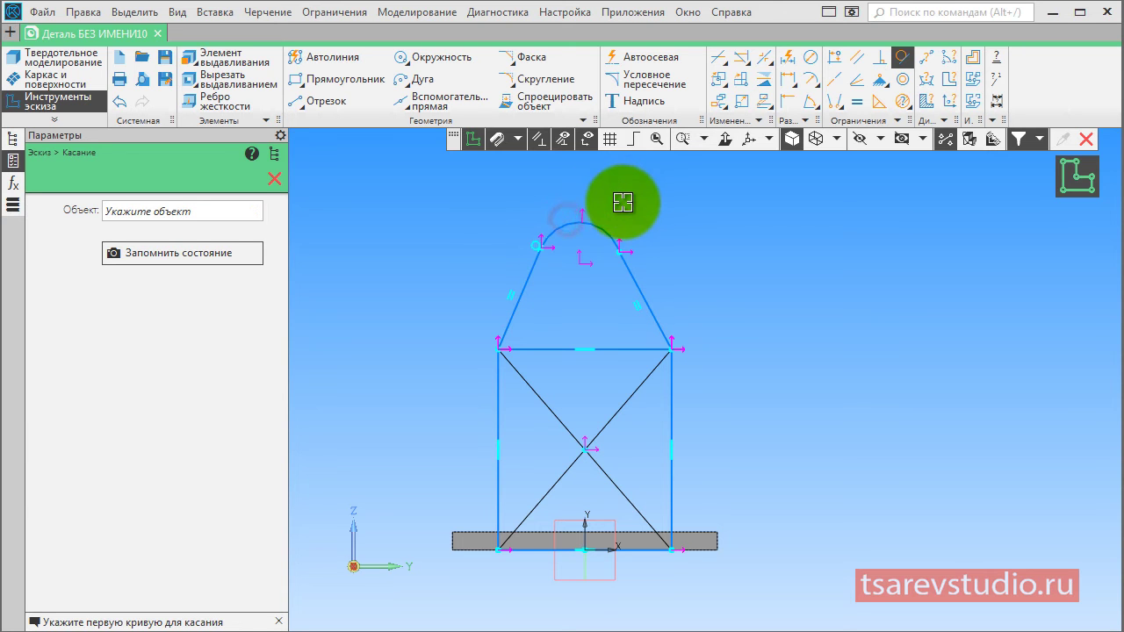
click(603, 222)
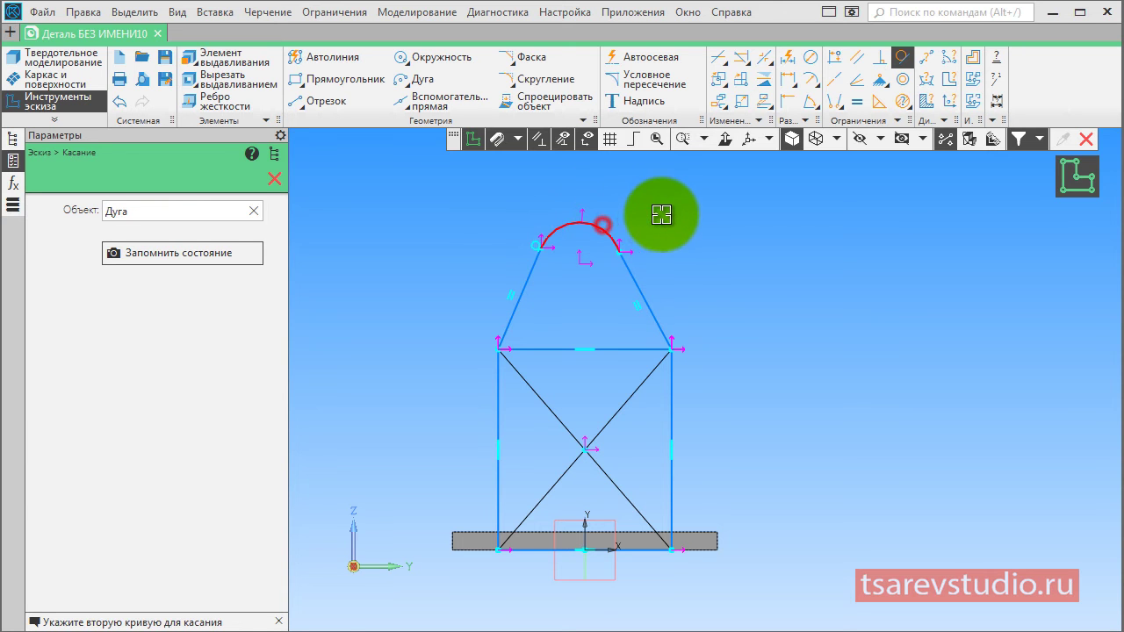
click(633, 289)
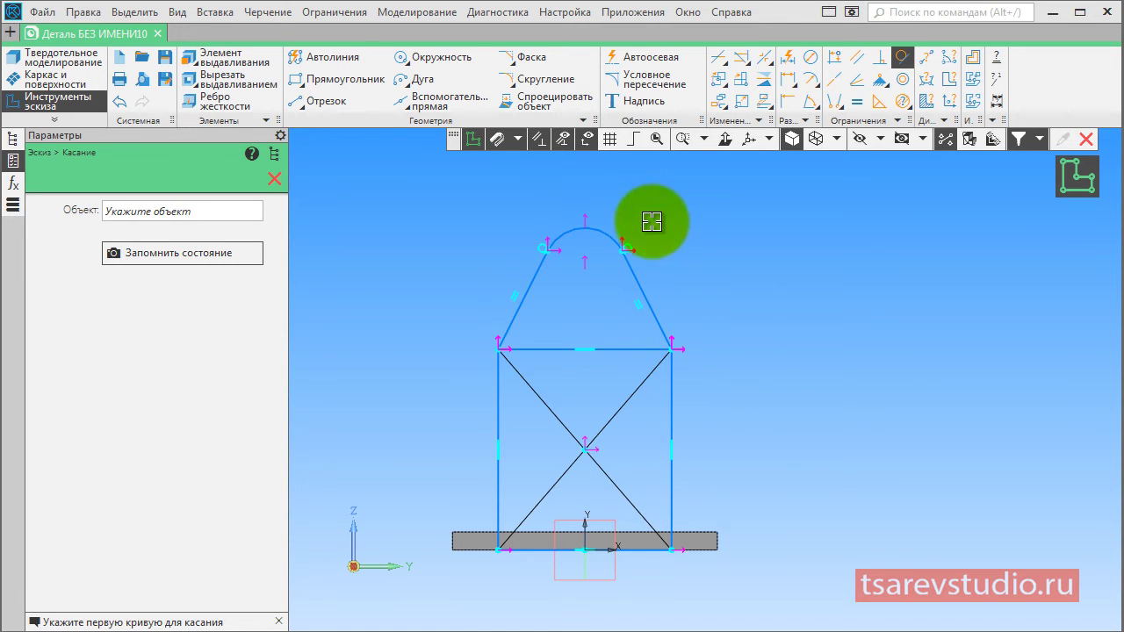
click(585, 140)
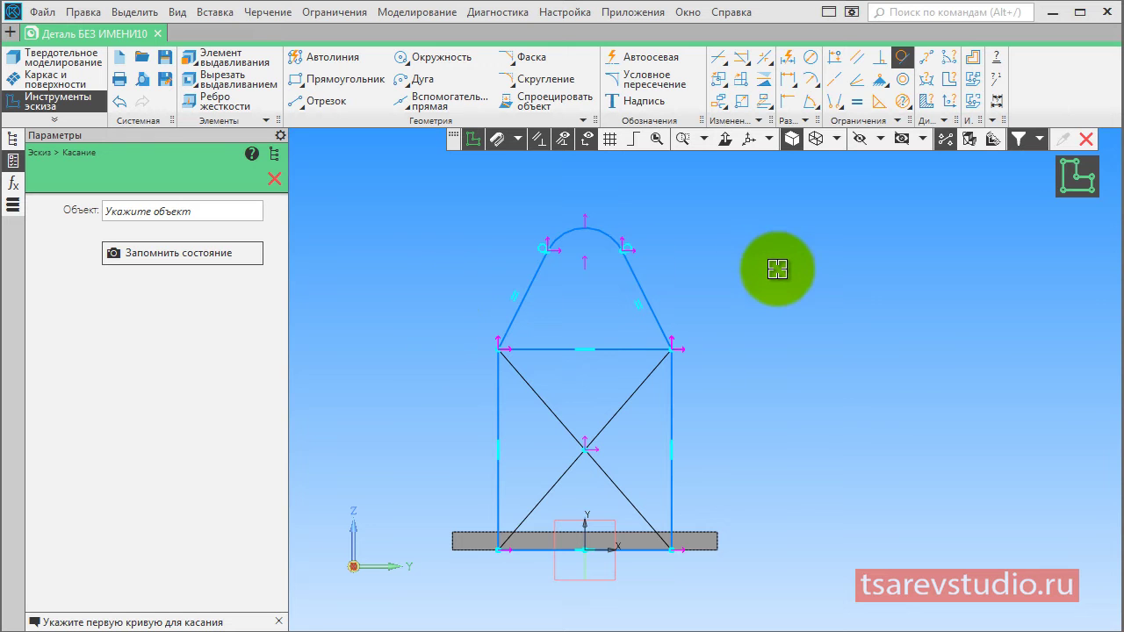
Dimension the rectangle's lower edge with Auto Dimension and set its width to 130 mm.
click(788, 57)
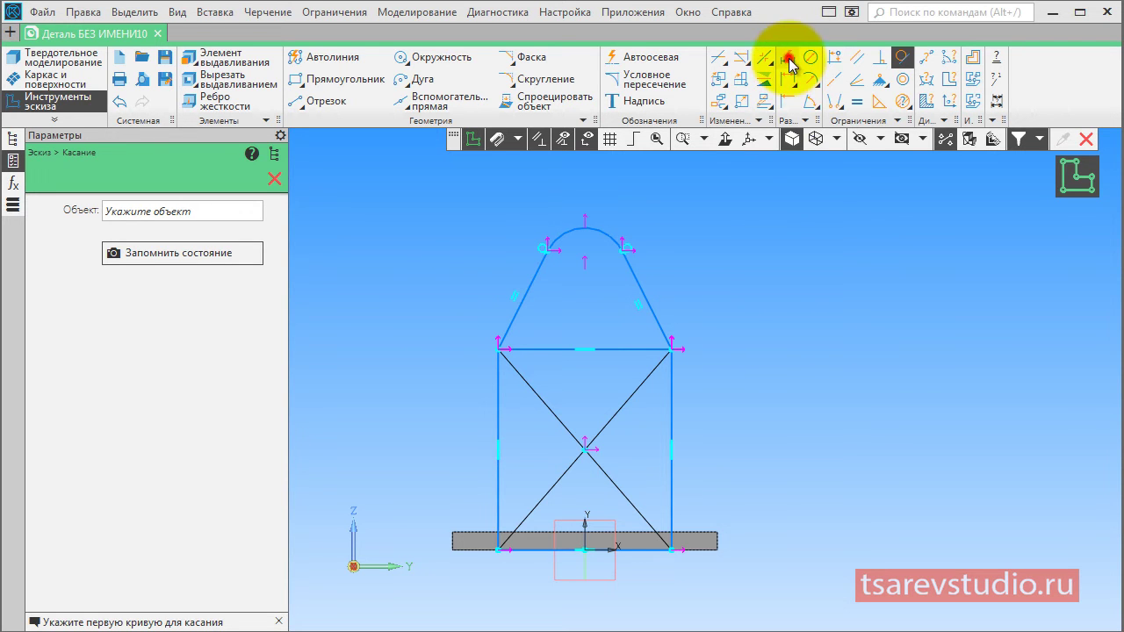
click(528, 551)
click(552, 597)
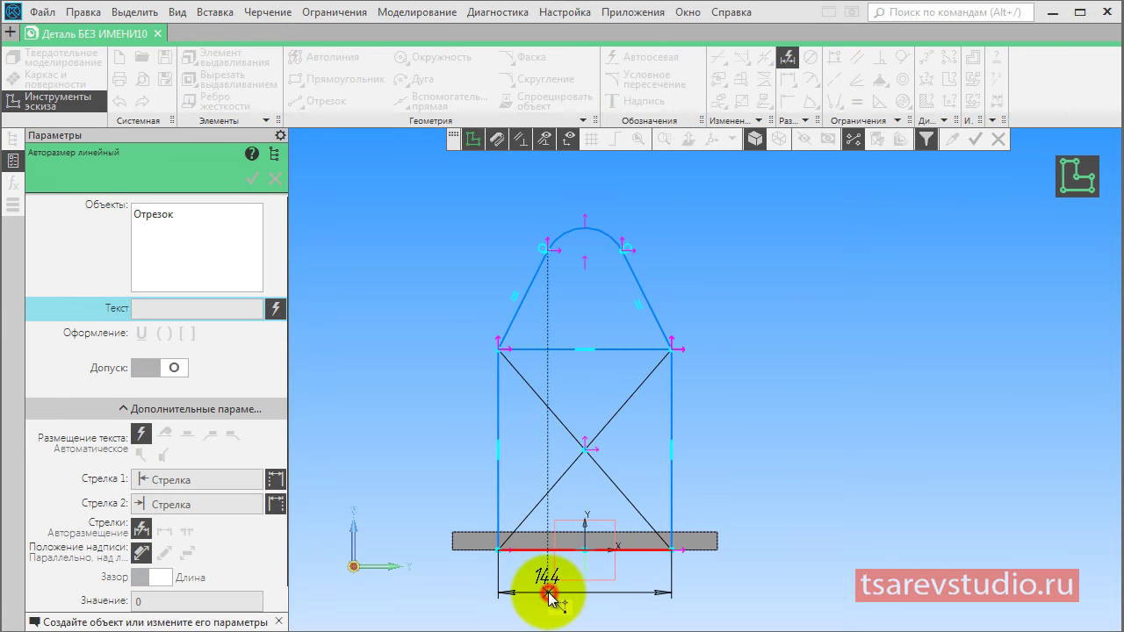
text(130)
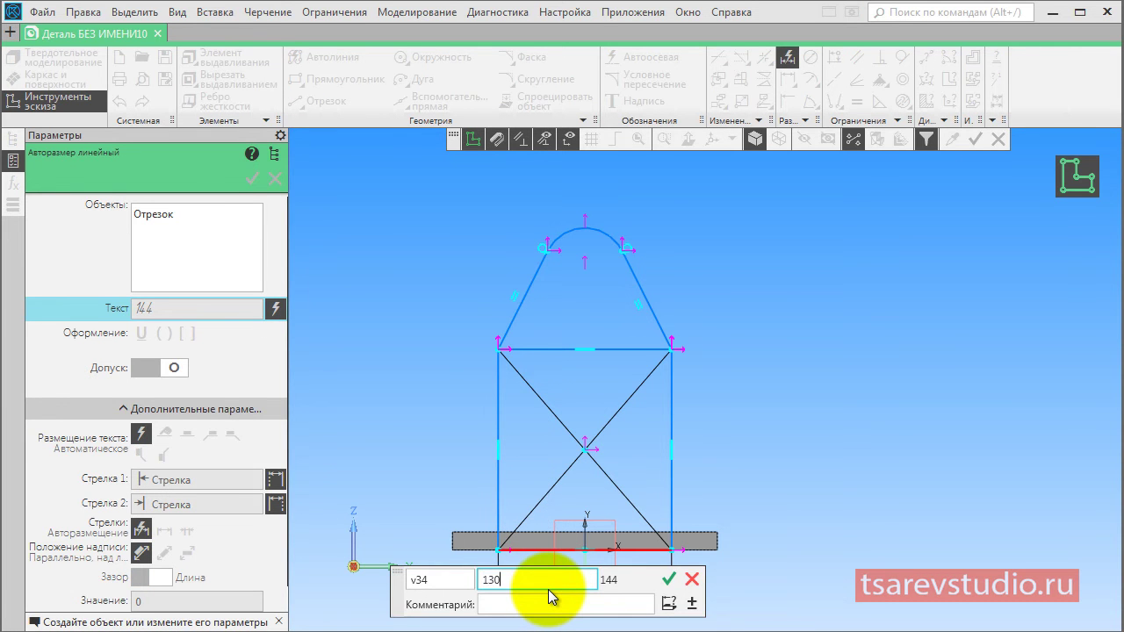
key(Return)
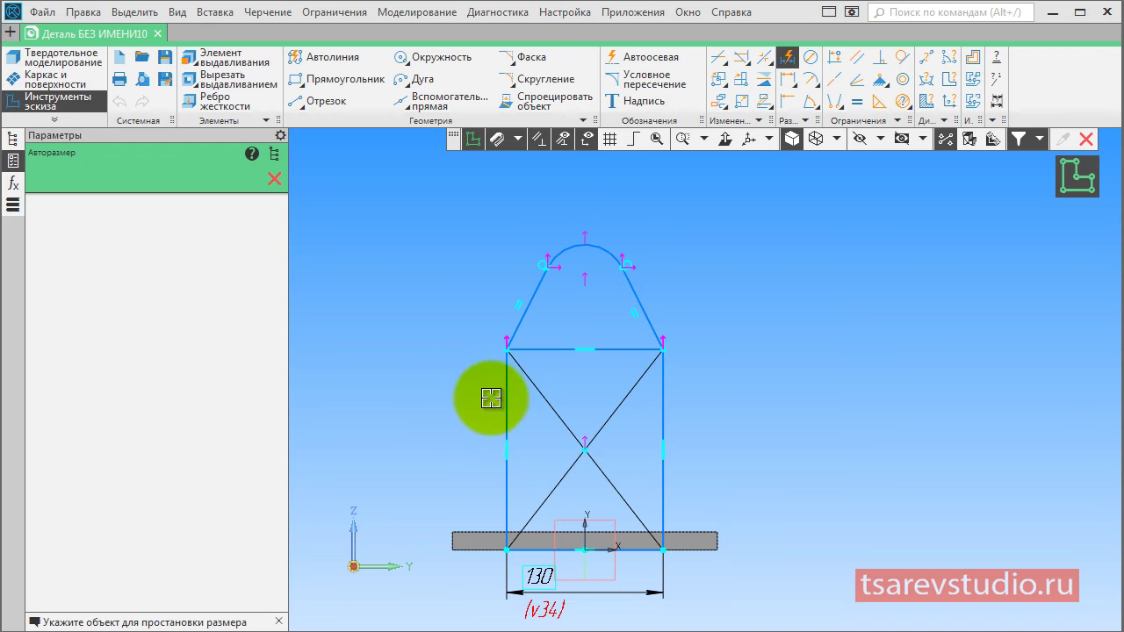
Dimension the rectangle's vertical side and set its height to 72 mm.
click(507, 395)
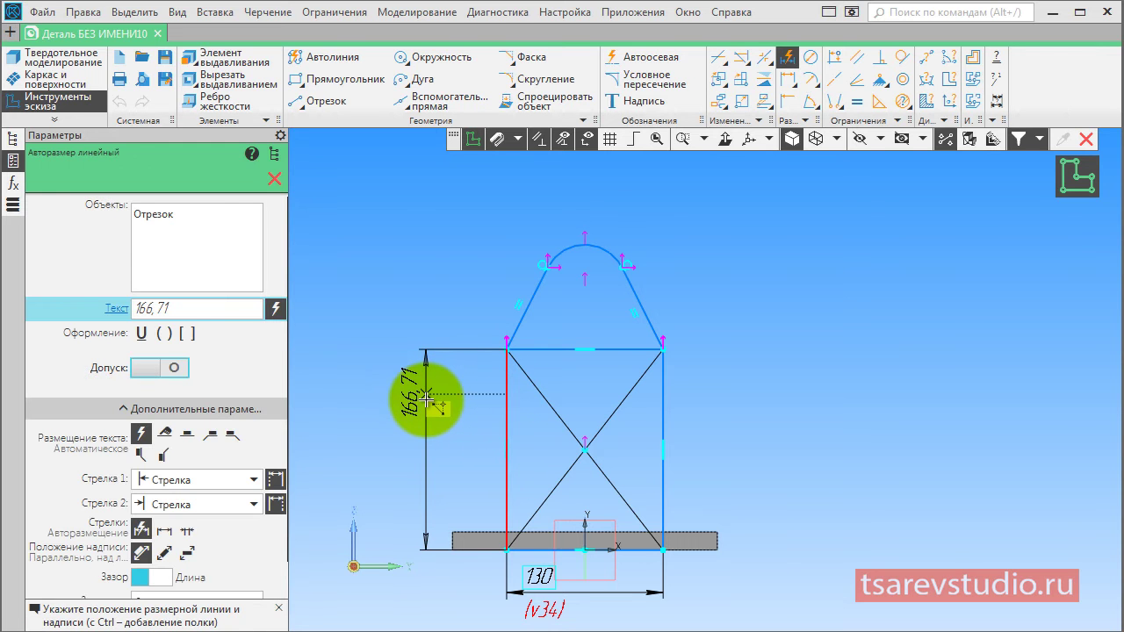
click(425, 398)
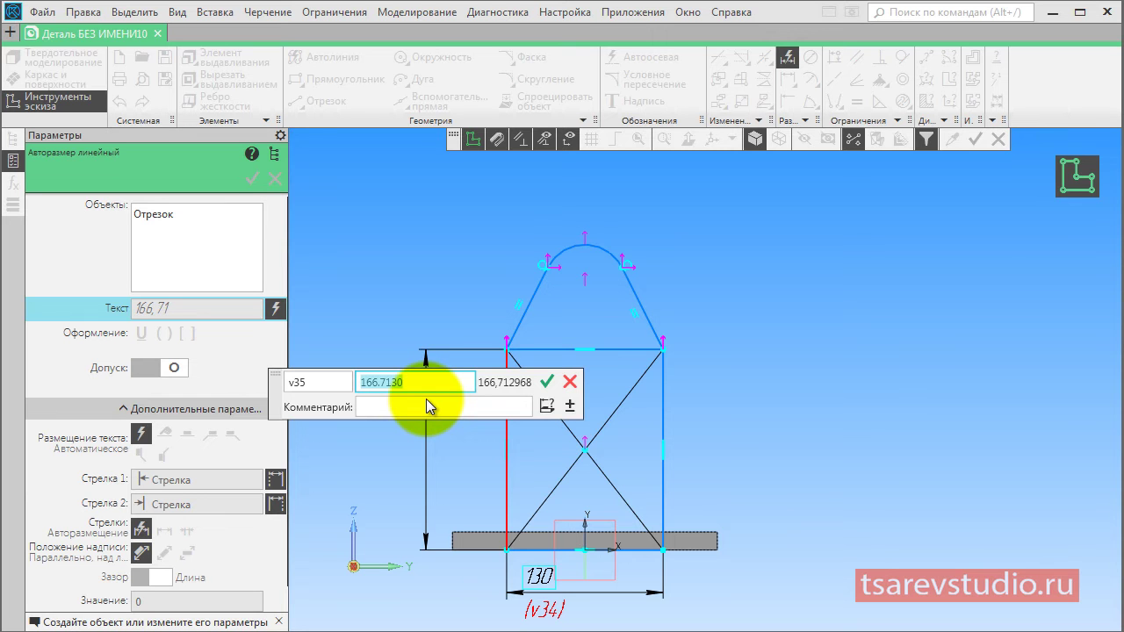
text(72)
key(Return)
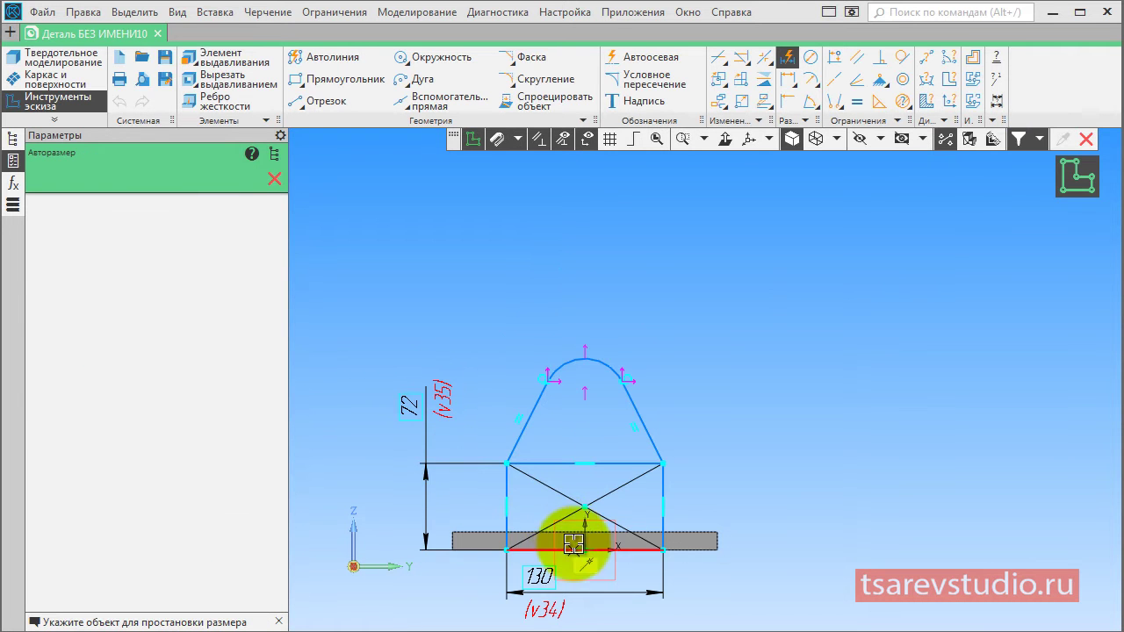
Add a radial dimension to the top arc and set its radius to 38 mm.
scroll(572, 538, down, 1)
scroll(586, 551, up, 4)
scroll(578, 453, down, 1)
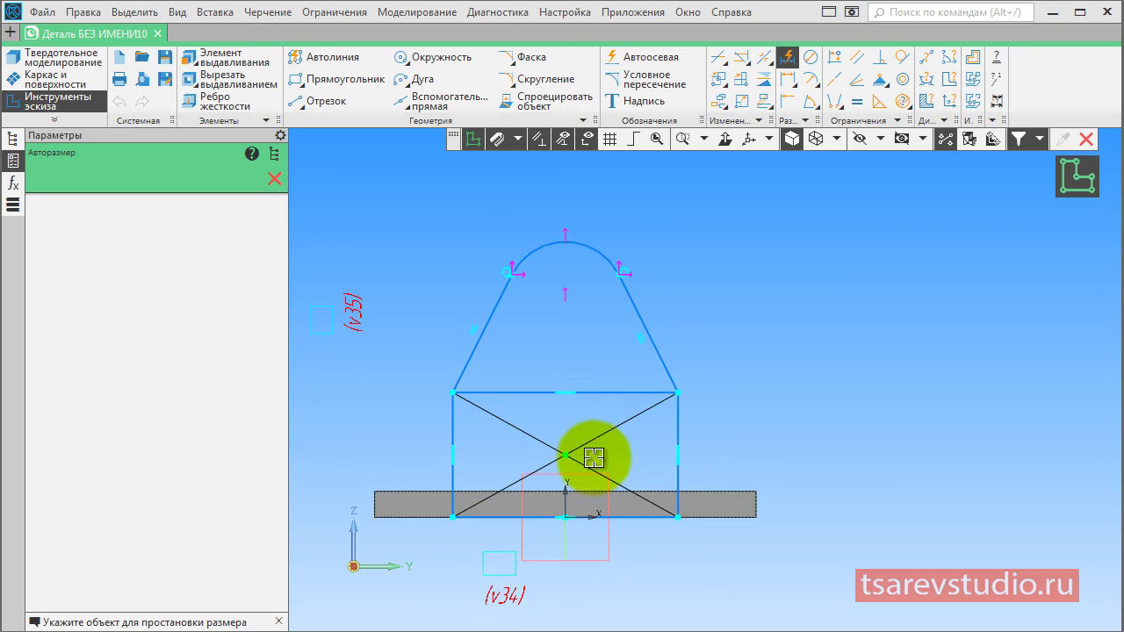
click(591, 246)
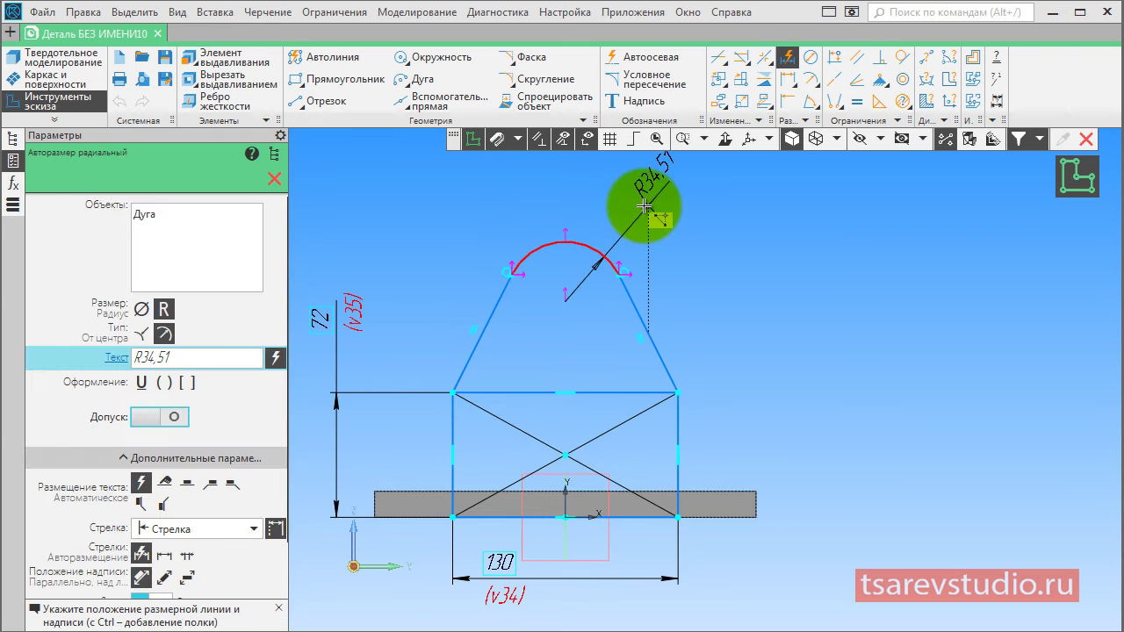
click(643, 206)
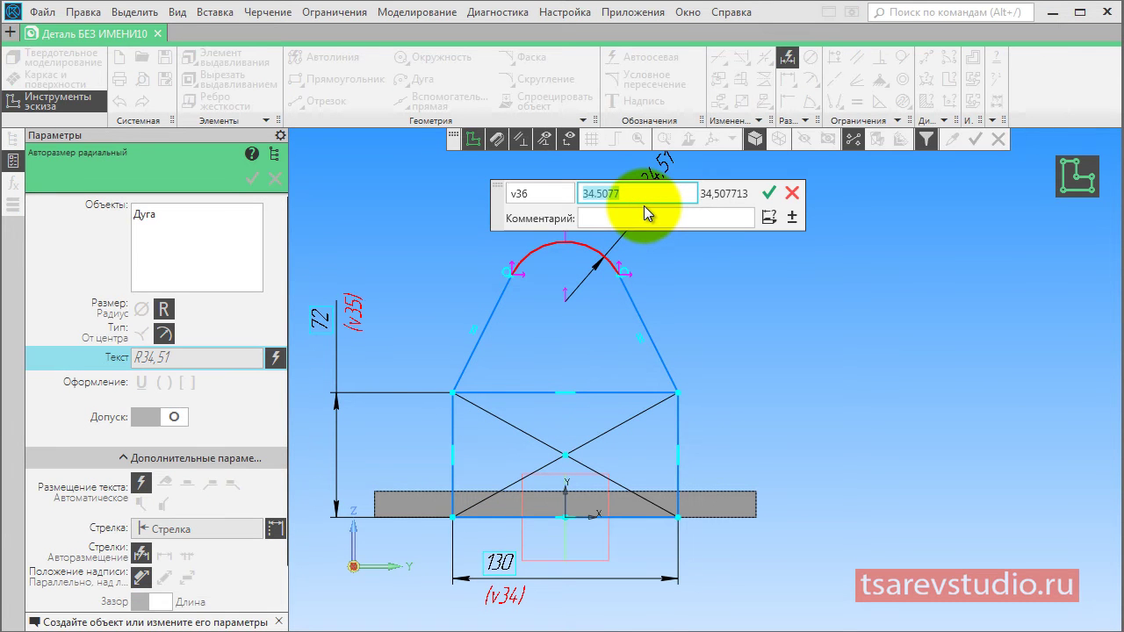
text(38)
key(Return)
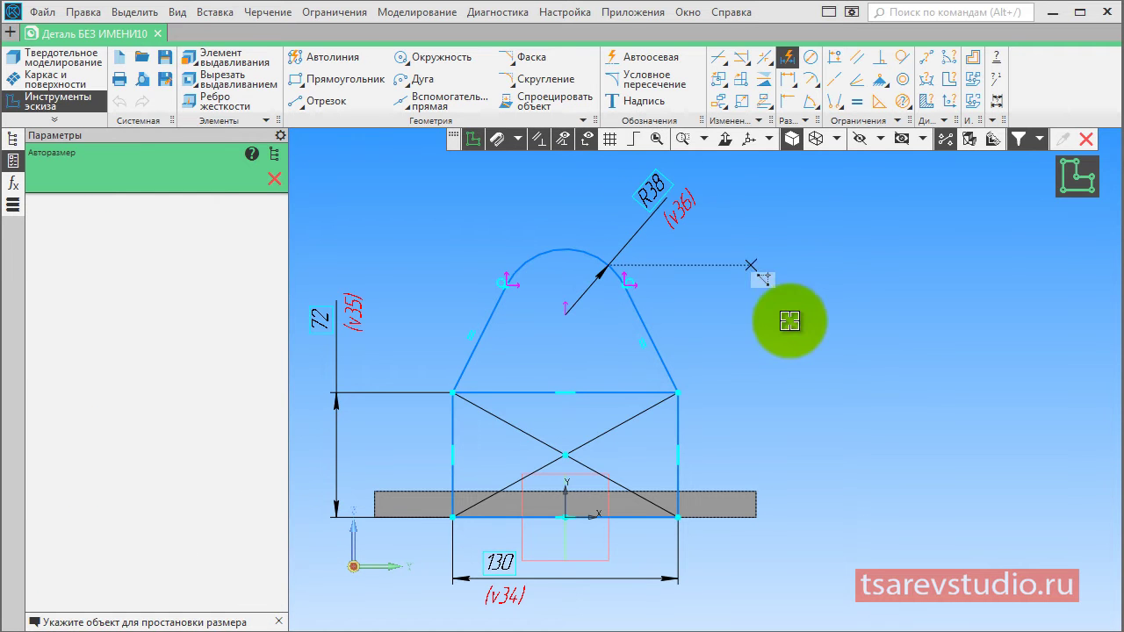
Dimension the vertical distance from the arc's centre to the origin and set it to 147.6 mm.
click(568, 315)
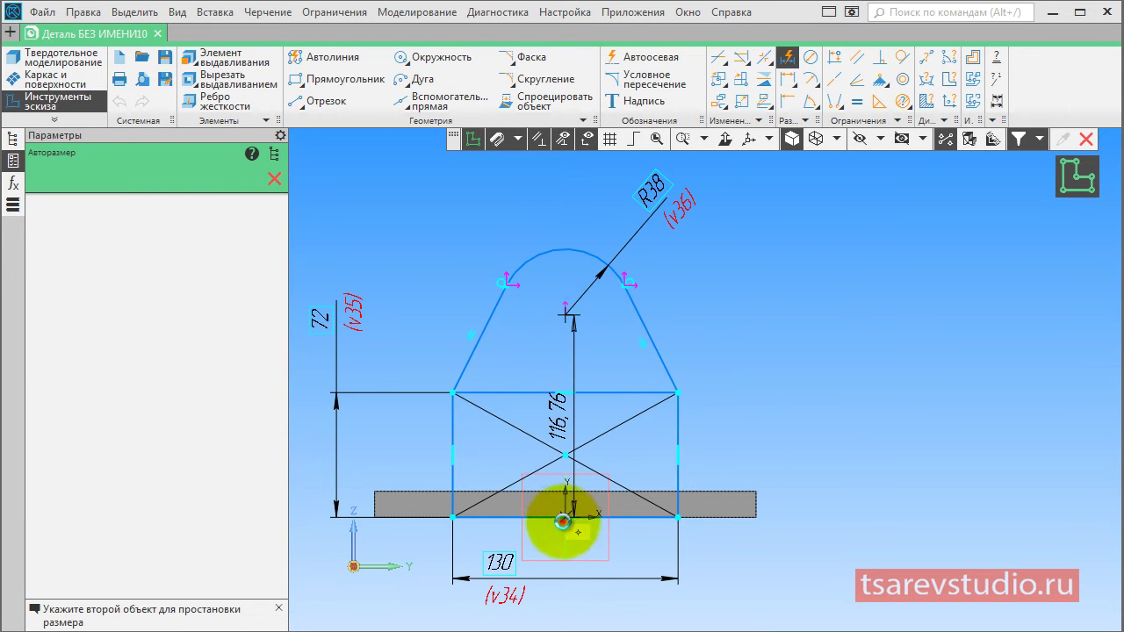
click(562, 521)
click(766, 411)
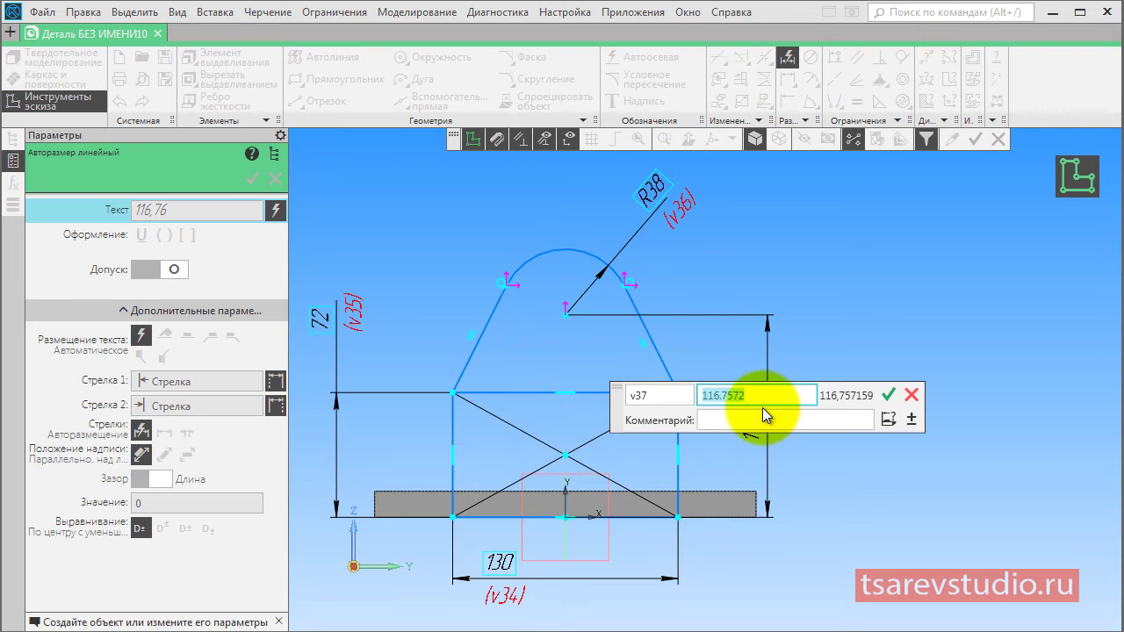
text(147,6)
key(Return)
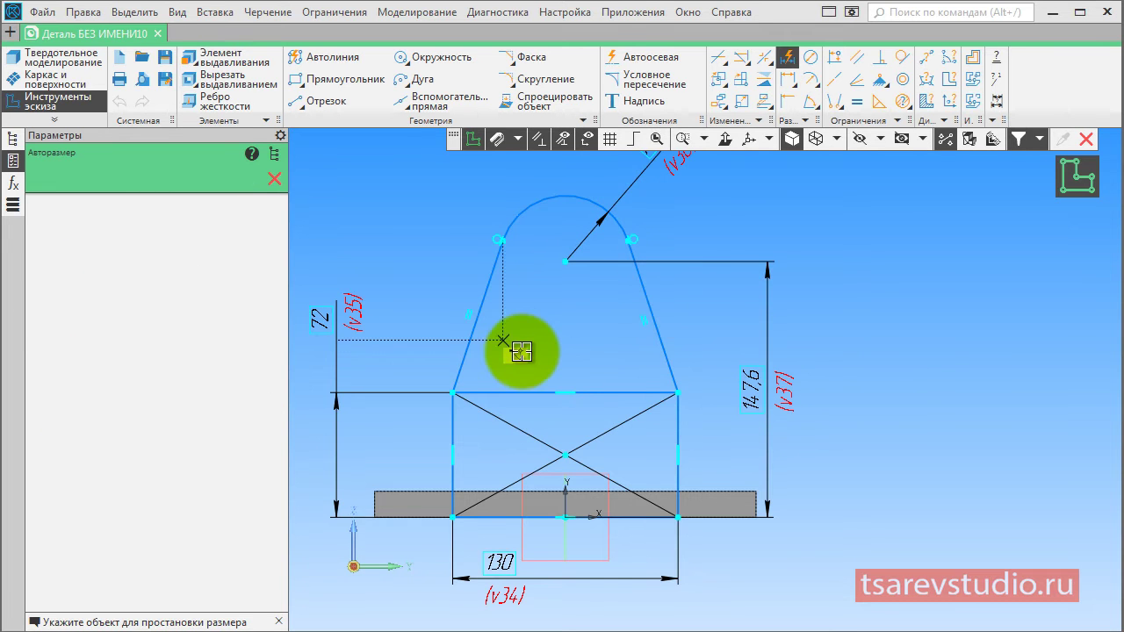
scroll(525, 351, down, 1)
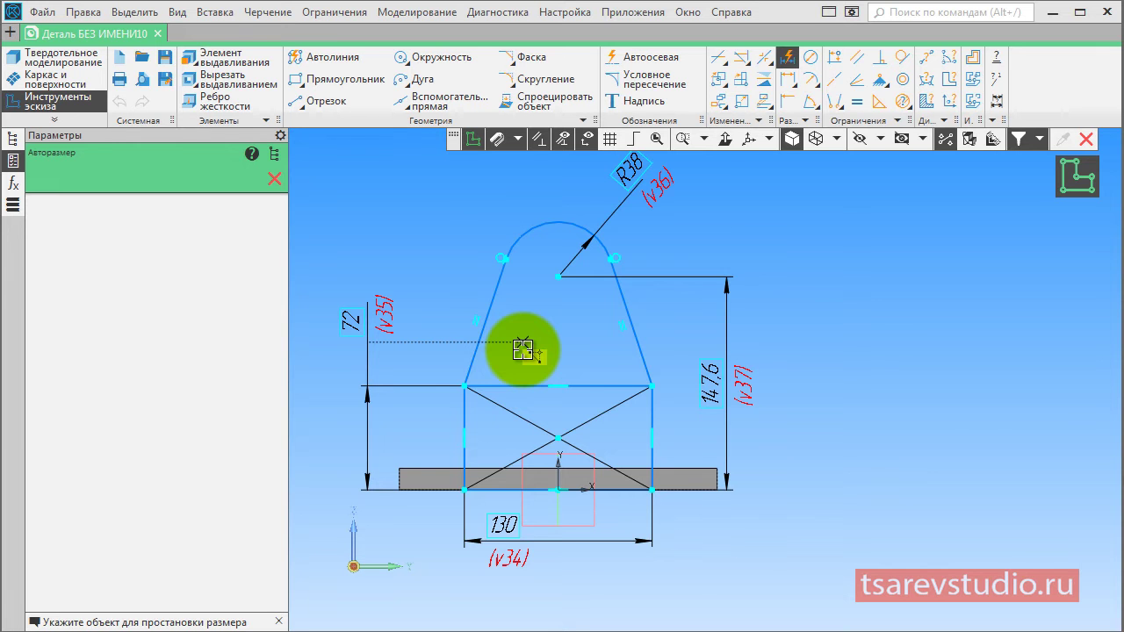
click(1076, 176)
mouse_move(650, 367)
middle_down()
mouse_move(582, 326)
mouse_move(582, 301)
mouse_move(620, 419)
mouse_move(544, 385)
middle_up()
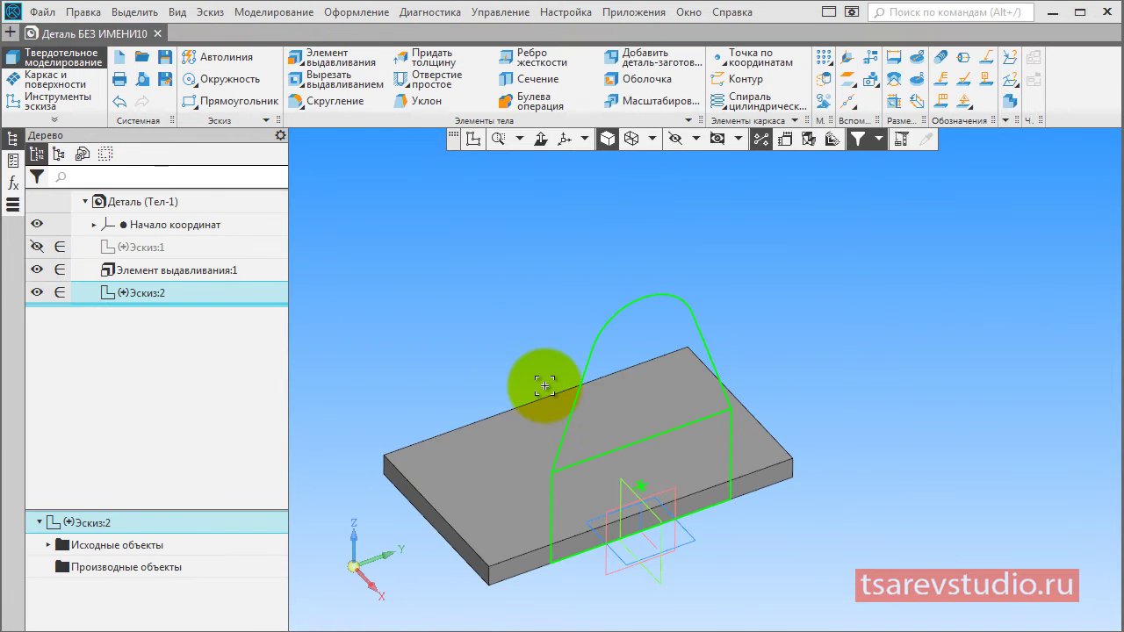
click(343, 58)
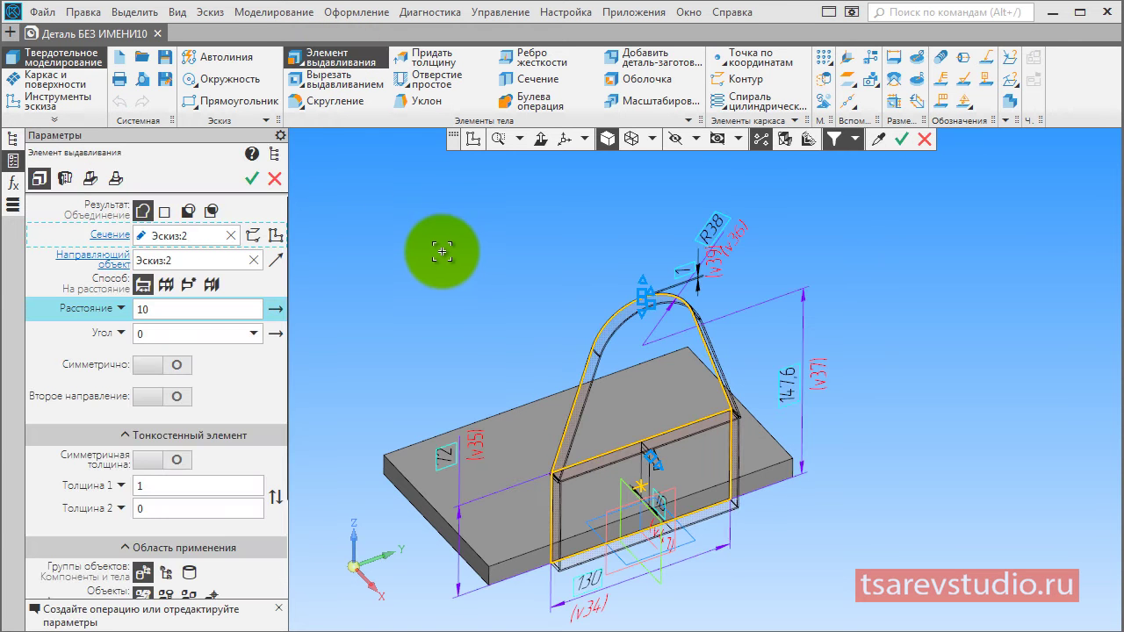
mouse_move(439, 250)
middle_down()
mouse_move(467, 380)
mouse_move(486, 355)
mouse_move(466, 318)
mouse_move(486, 343)
middle_up()
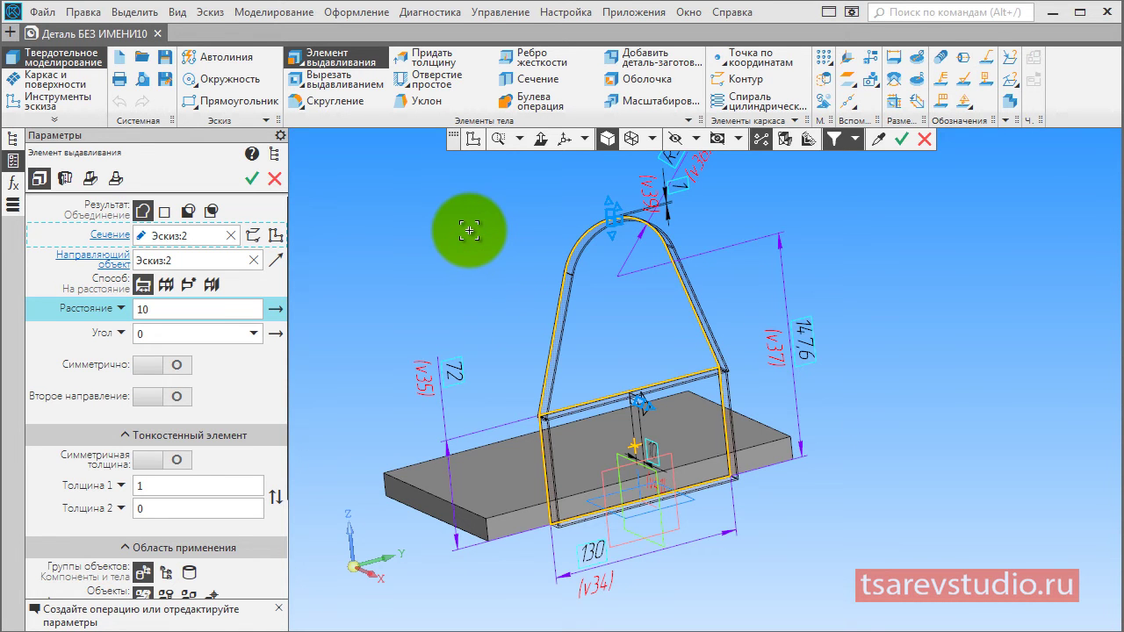
key(Escape)
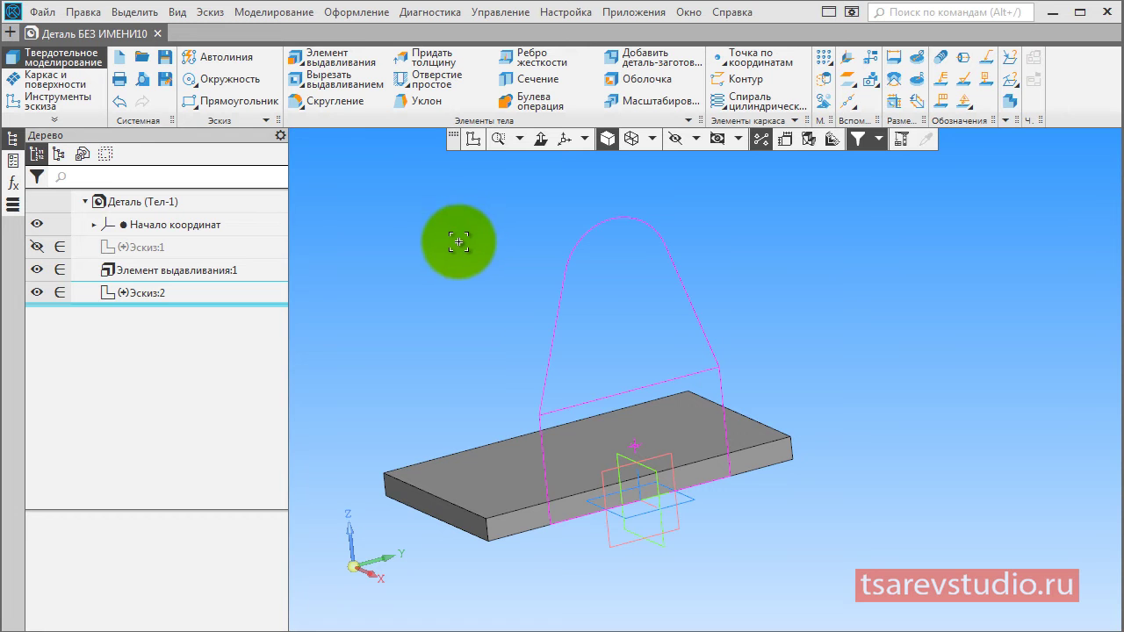
Reopen the upright's sketch and change the line style of the rectangle's upper edge to Вспомогательная.
double_click(109, 290)
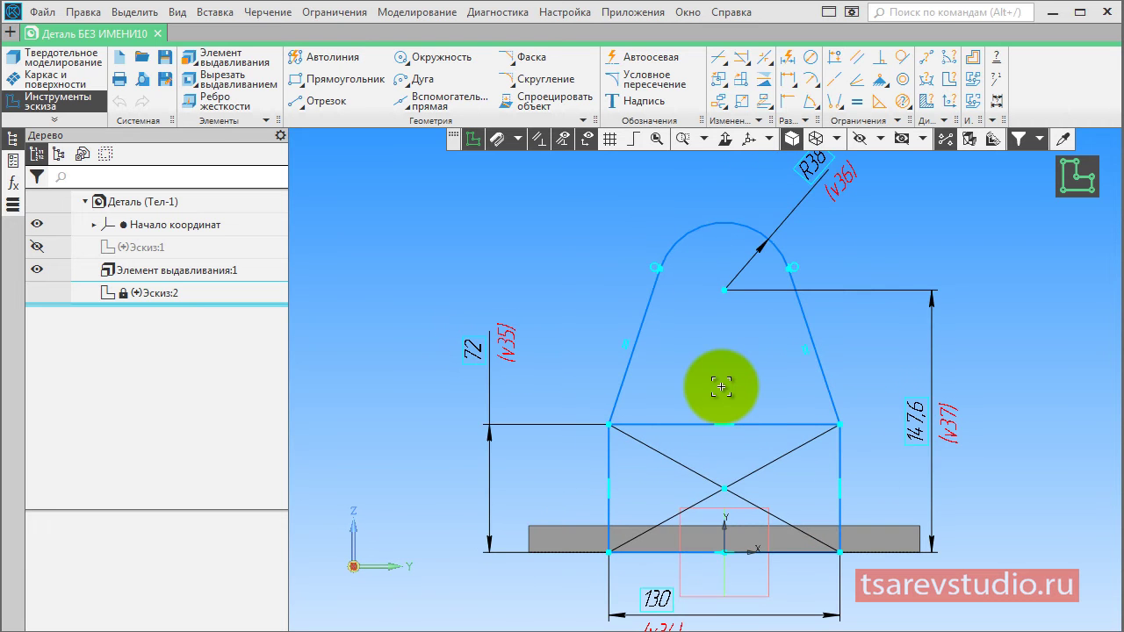
click(667, 427)
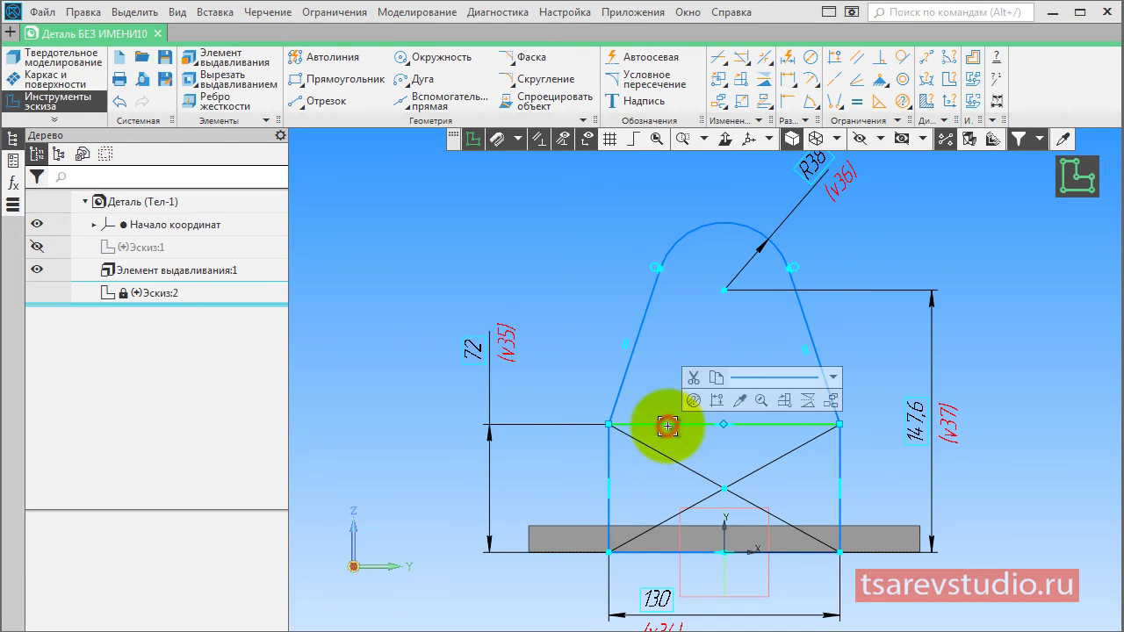
click(752, 381)
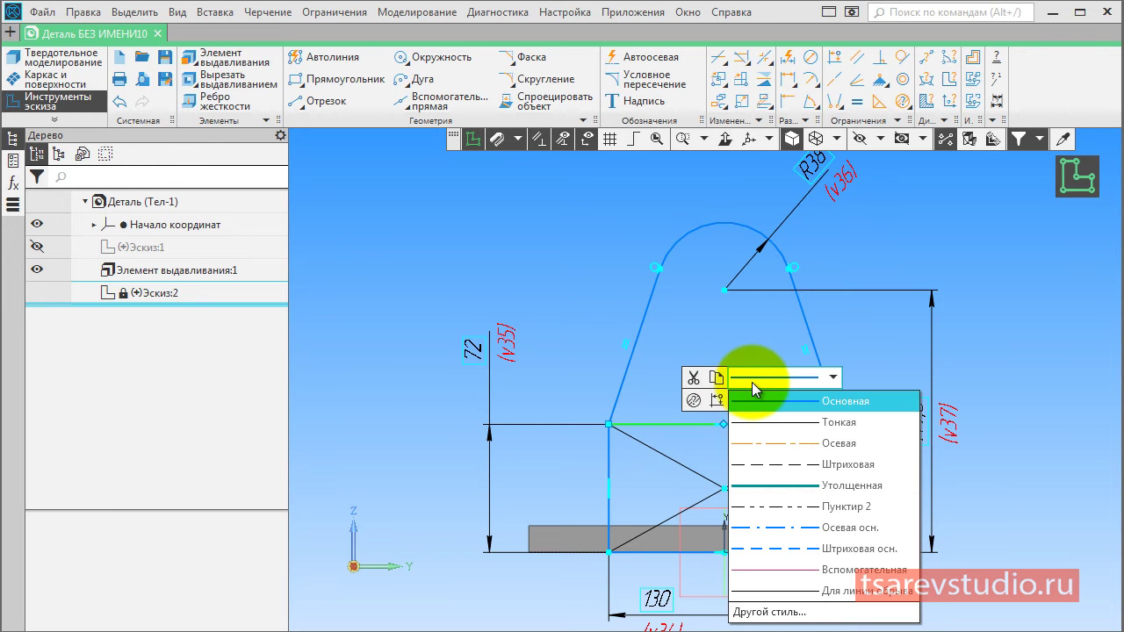
click(759, 572)
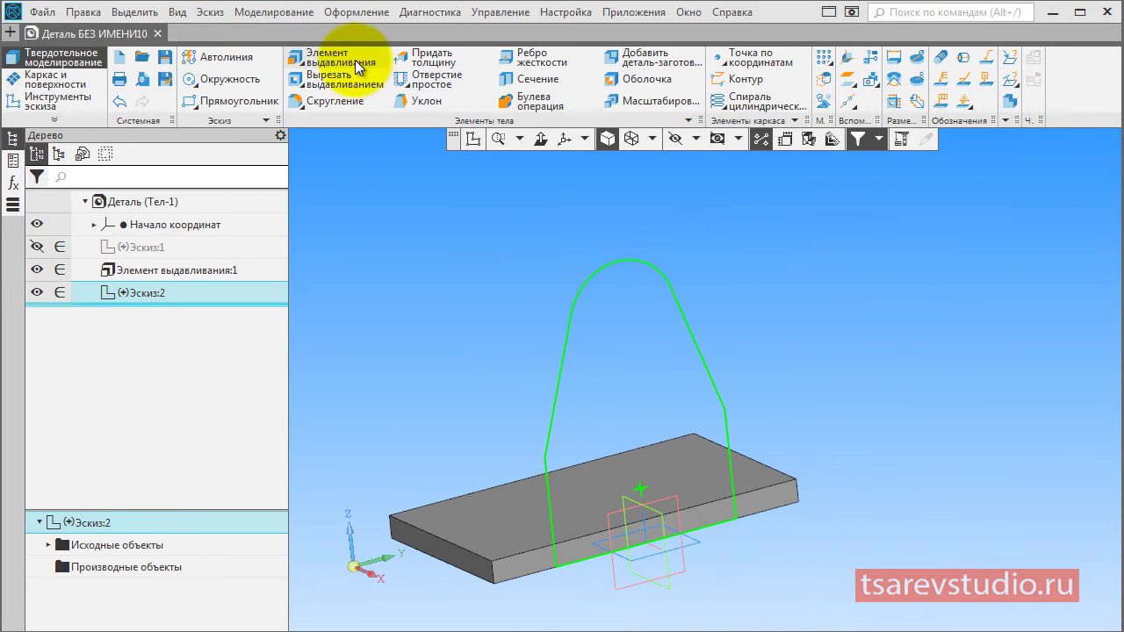
Extrude the upright's profile 60 mm in the reversed direction, over the base plate.
click(355, 60)
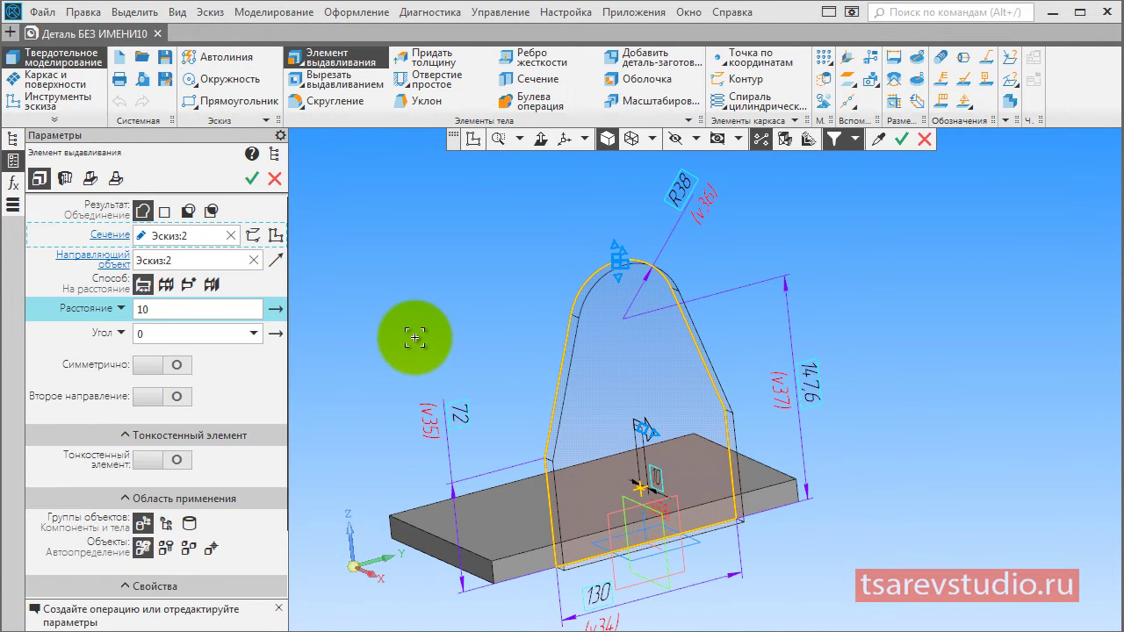
click(279, 309)
double_click(231, 308)
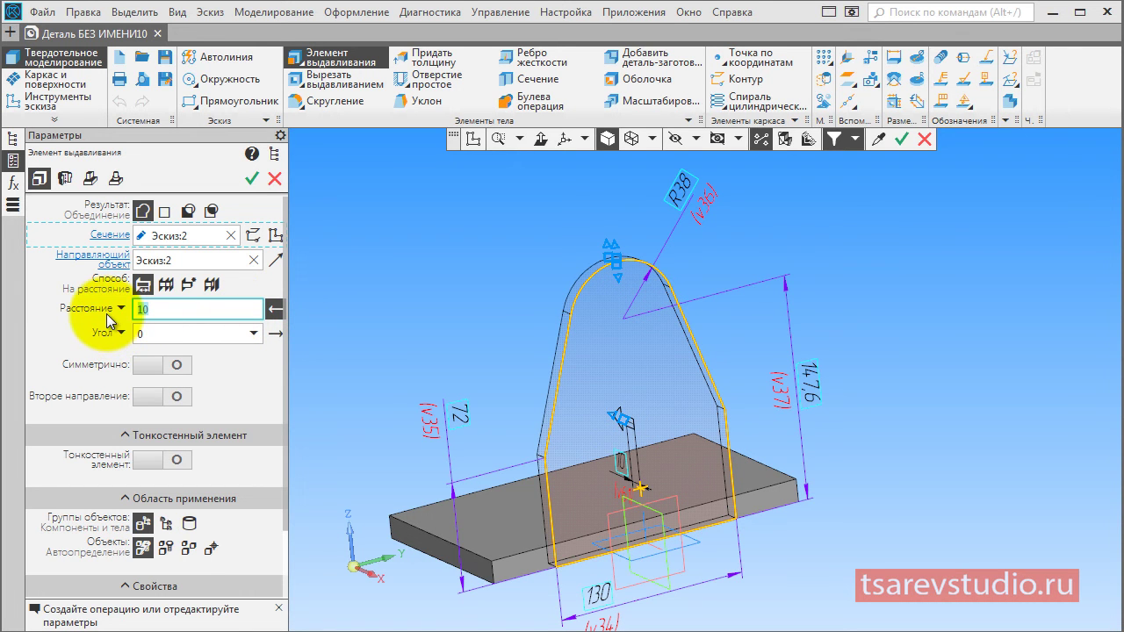
text(60)
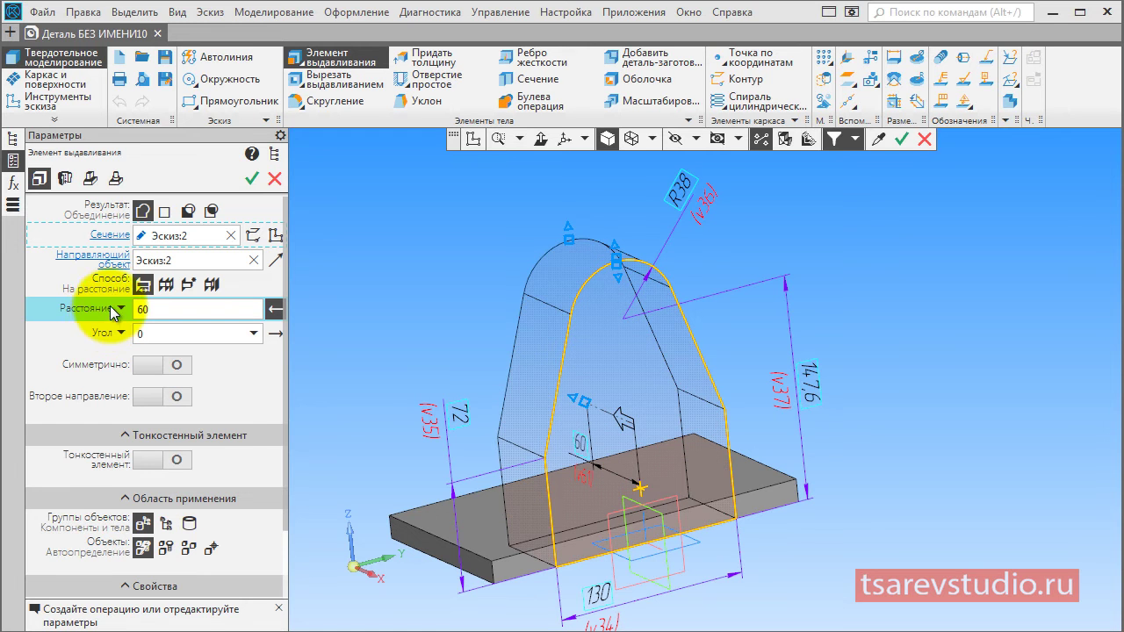
key(Return)
click(246, 173)
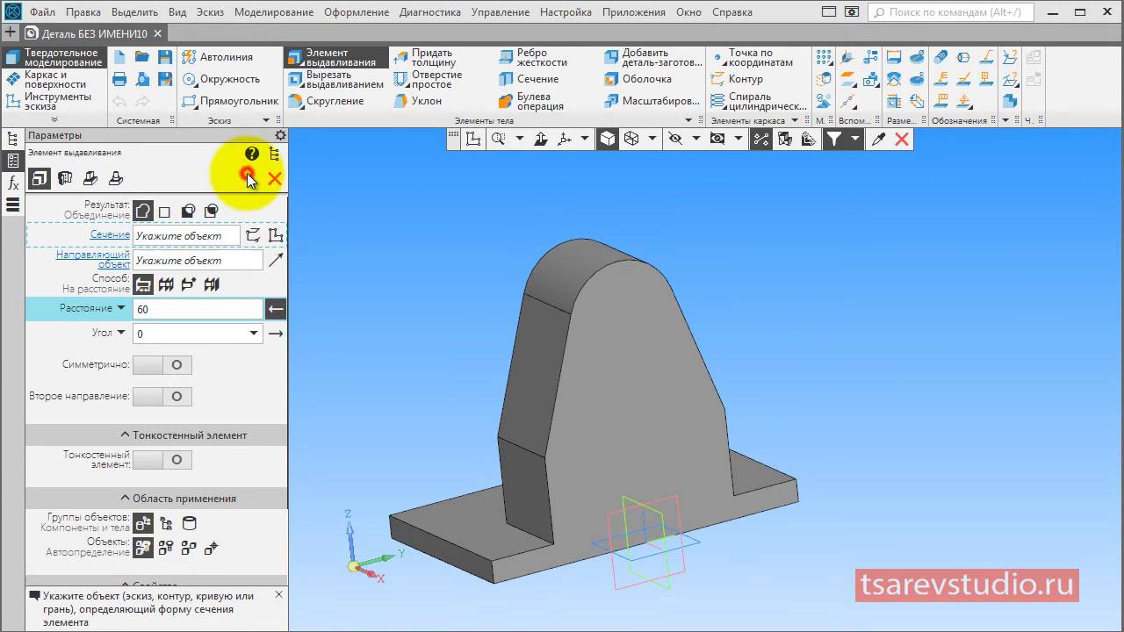
key(Escape)
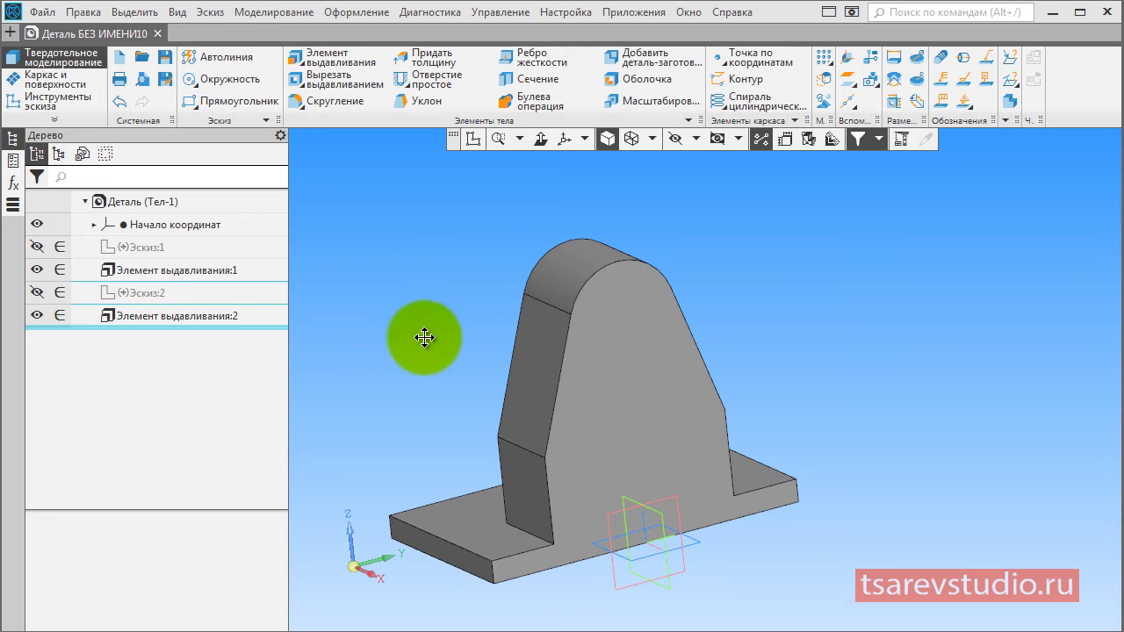
Hide the coordinate systems in the model view.
shift+middle_drag(427, 337, 451, 319)
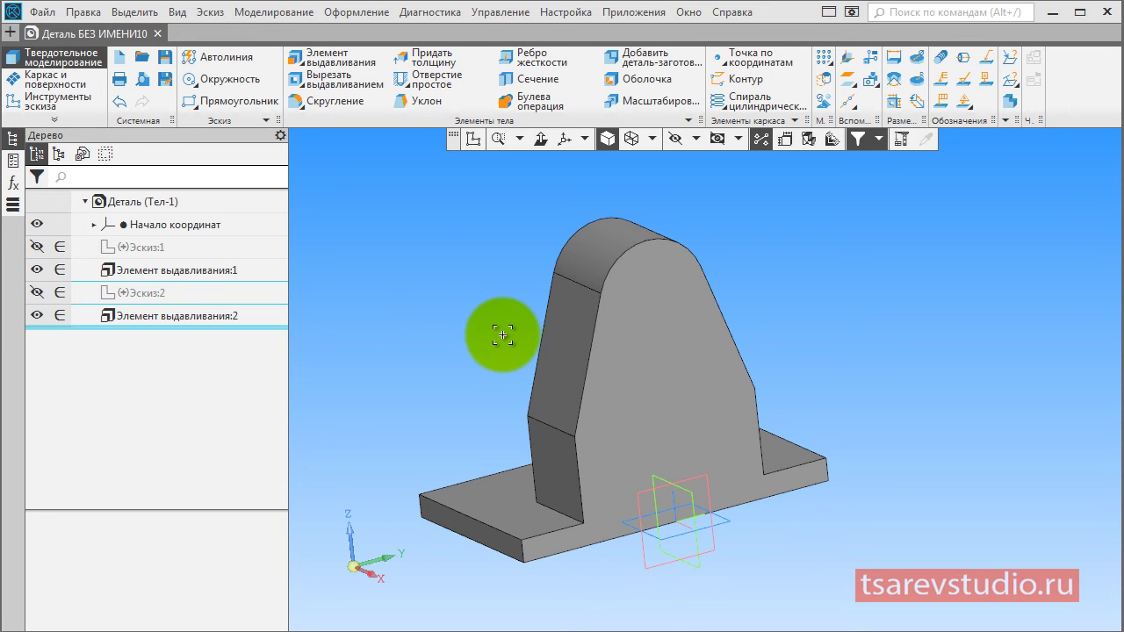
click(698, 140)
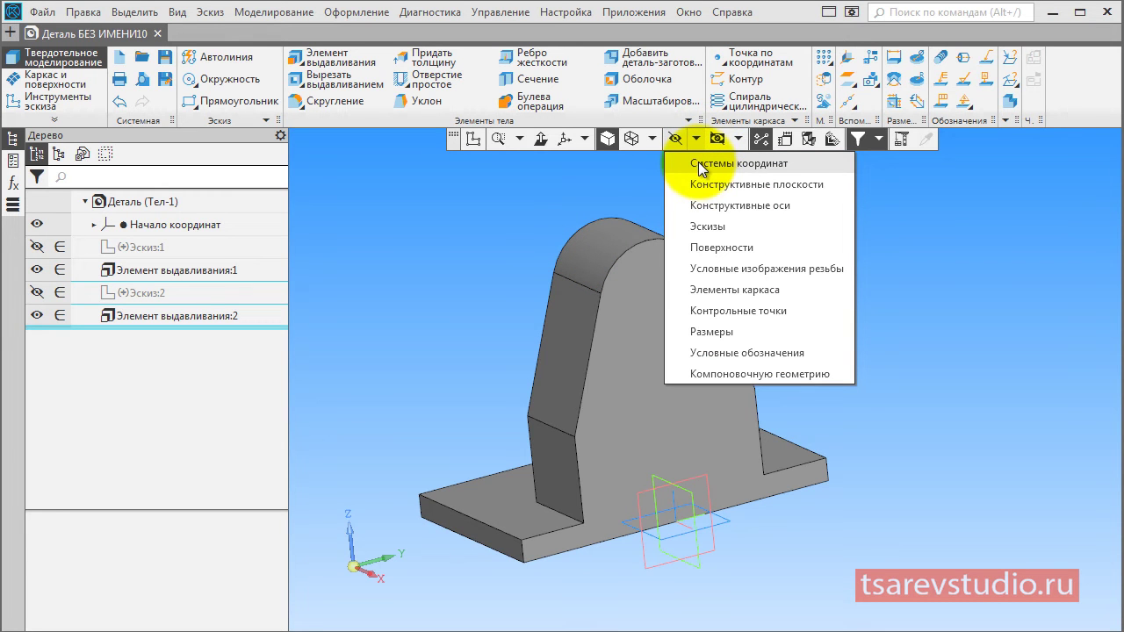
click(698, 162)
click(823, 513)
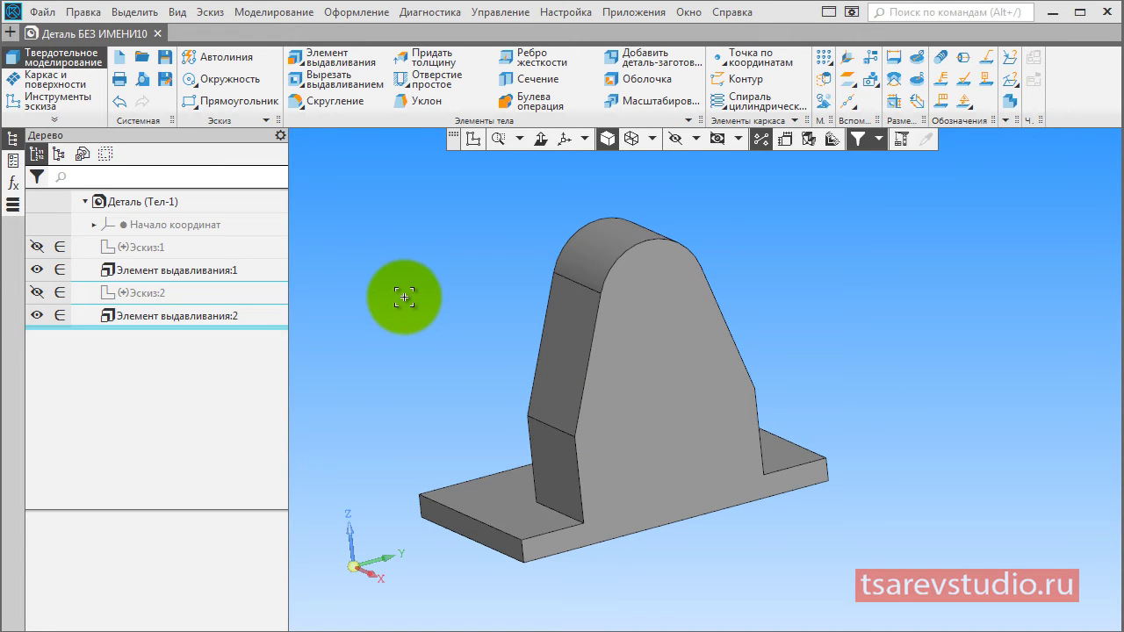
Save the part under the file name Корпус 02.
click(163, 59)
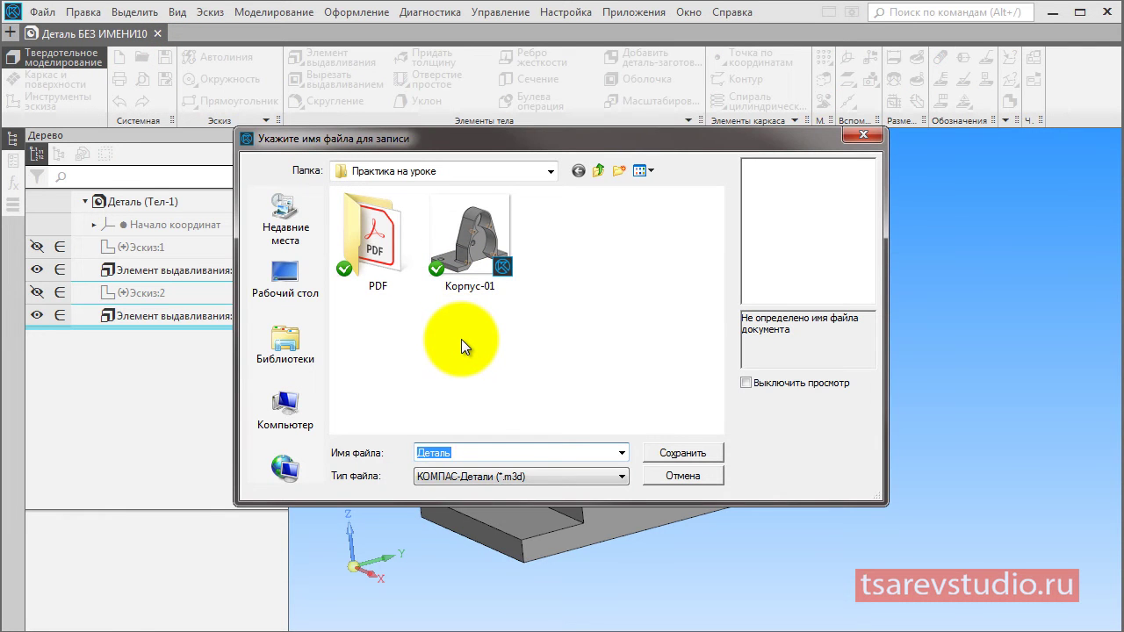
text(Корпус 02)
key(Return)
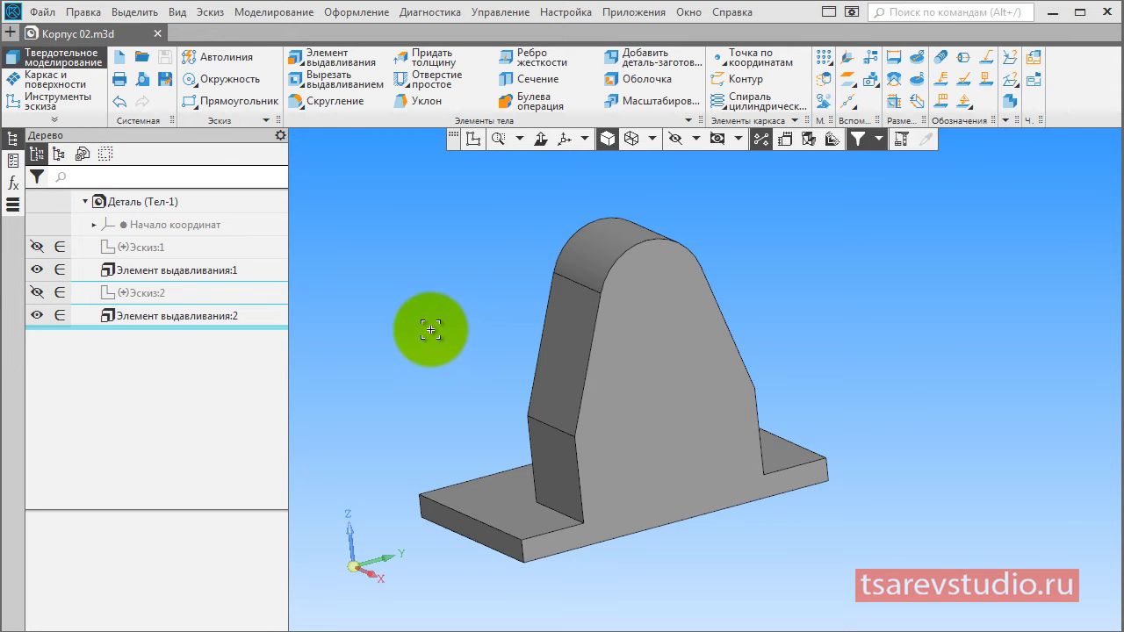
Sketch two overlapping circles on the upright's front face, one about 64 mm in diameter concentric with the top arc and a larger one directly below.
click(645, 401)
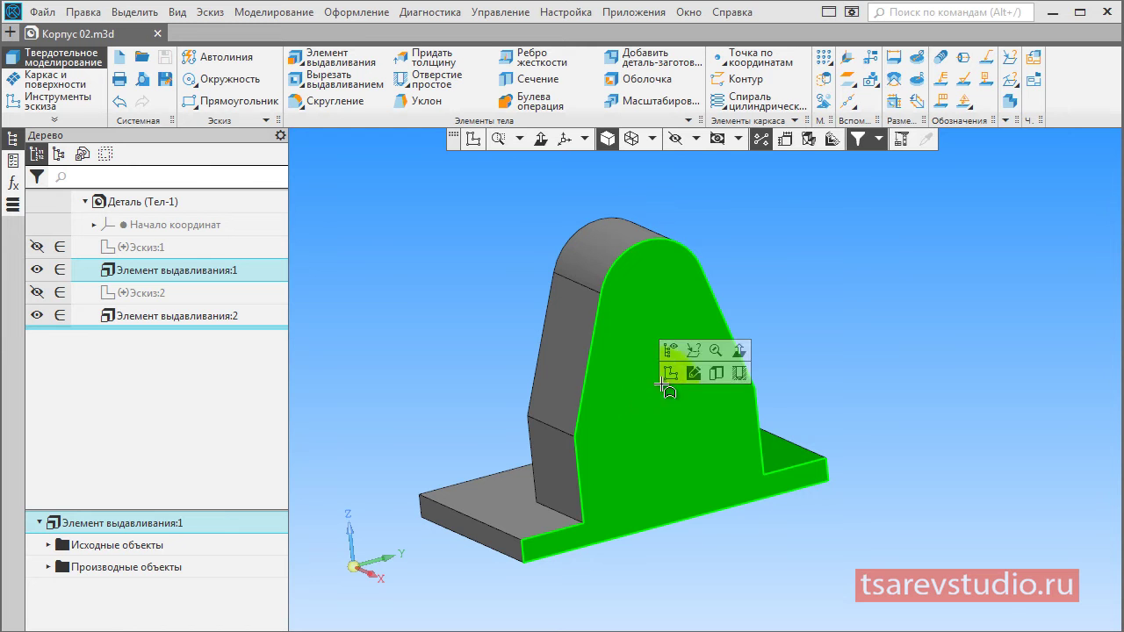
click(670, 379)
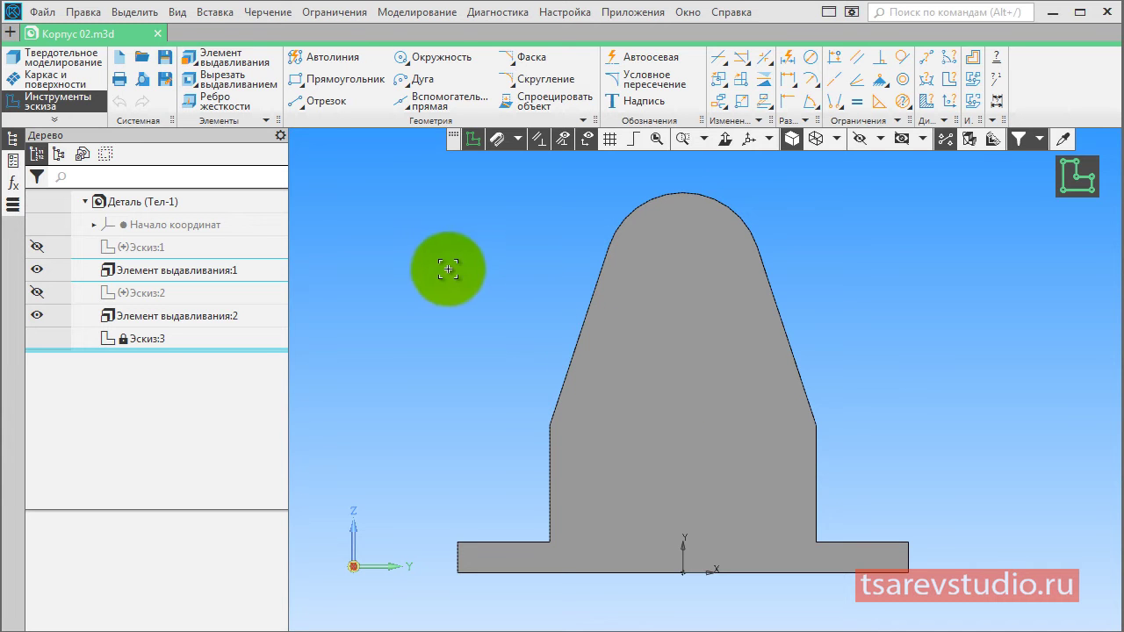
click(435, 58)
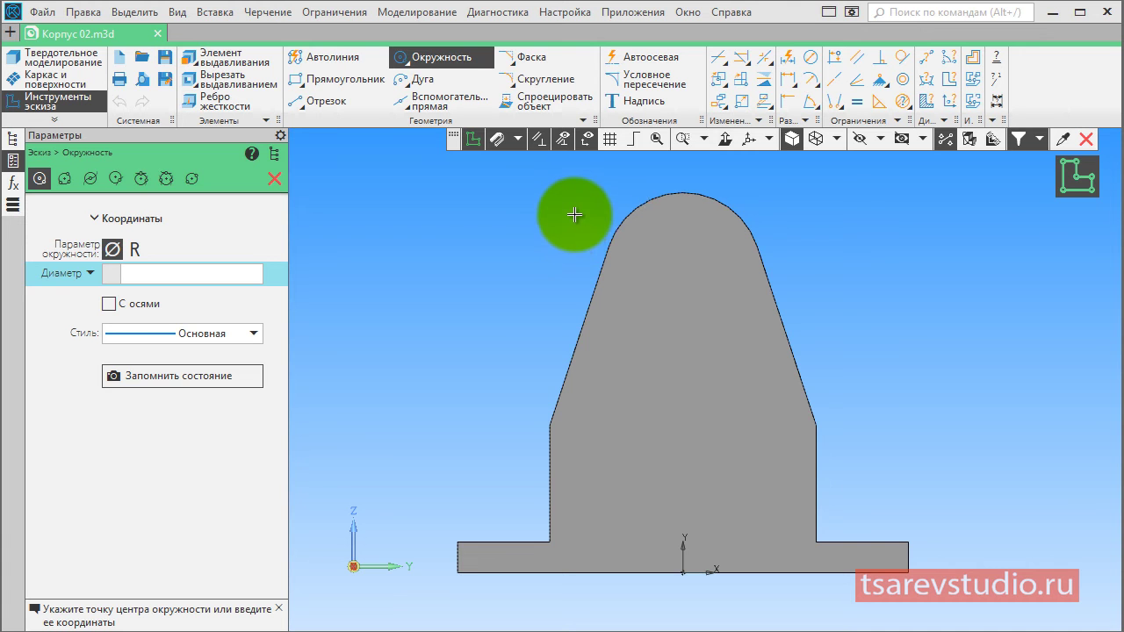
right_click(512, 248)
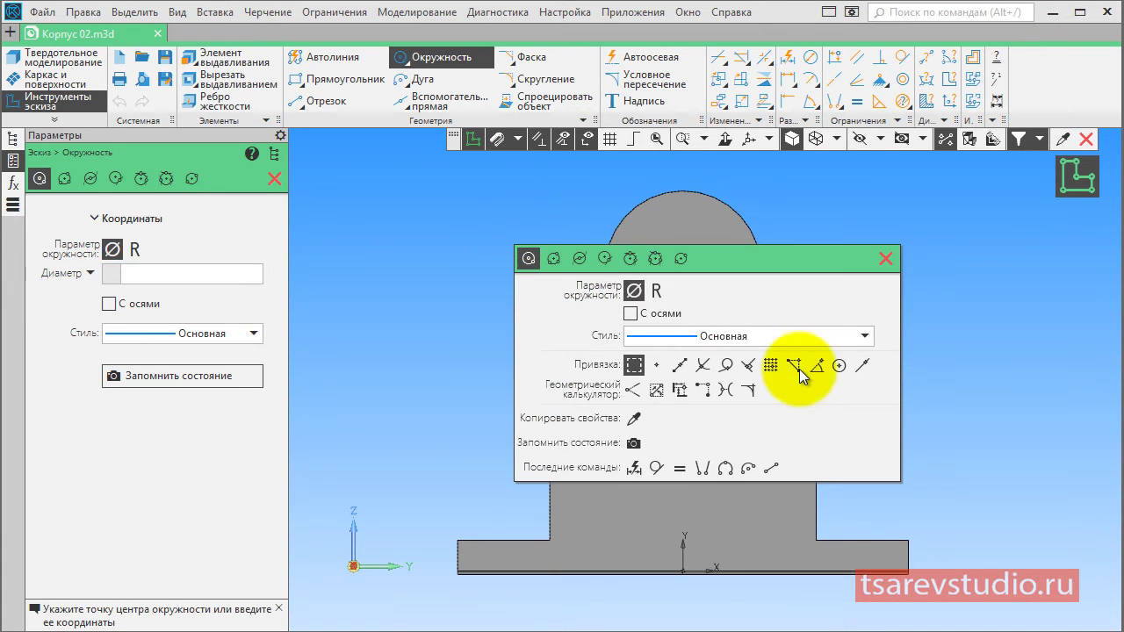
click(839, 366)
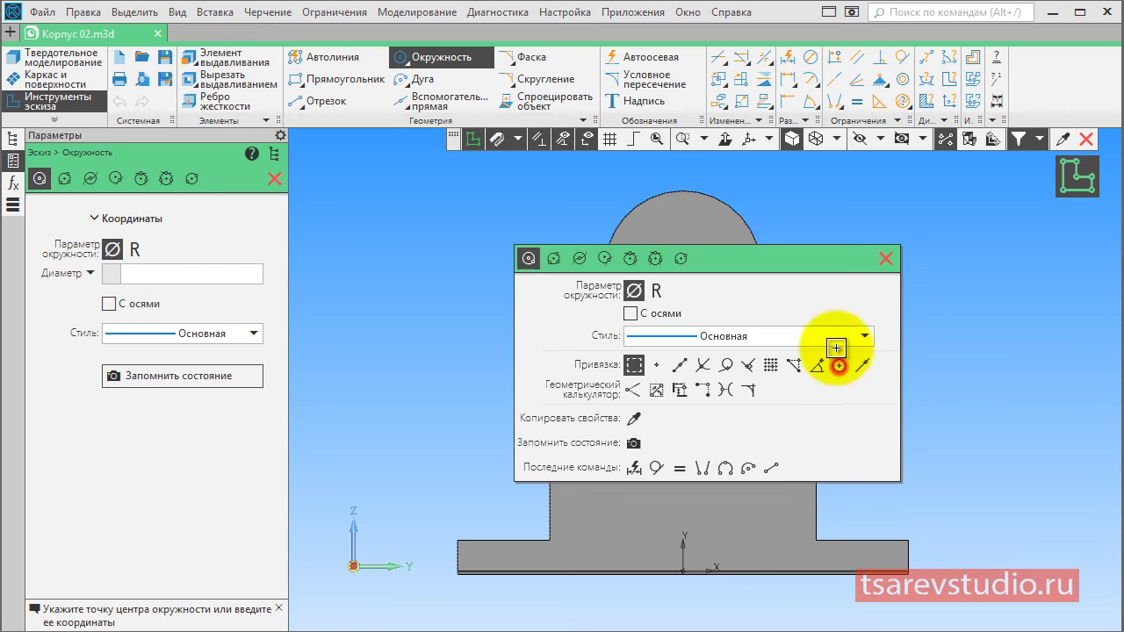
click(735, 207)
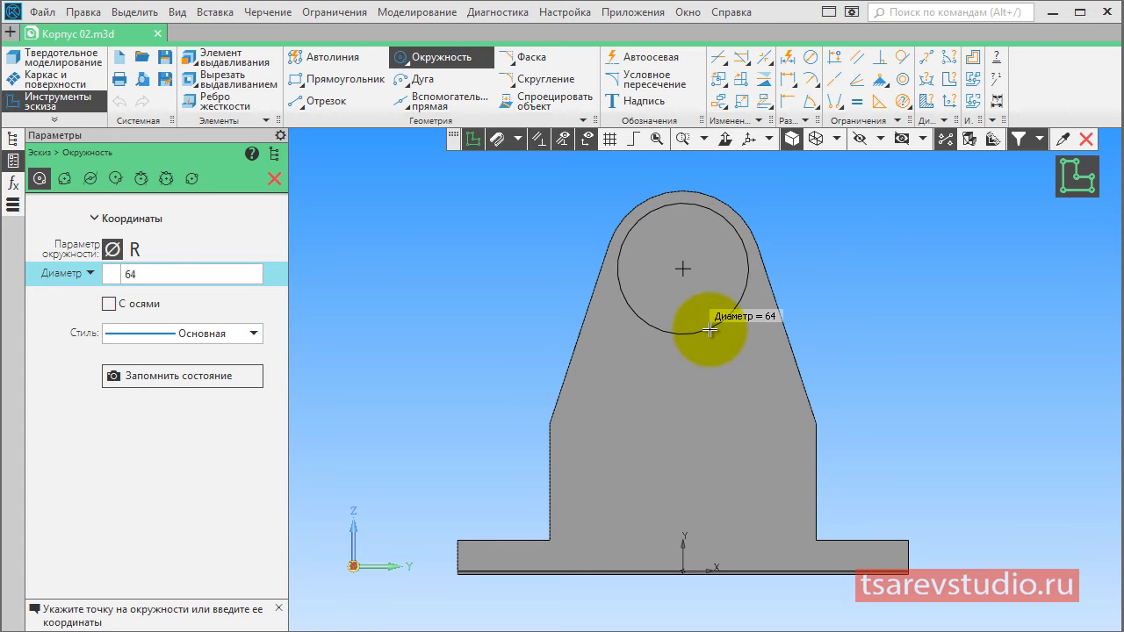
click(708, 327)
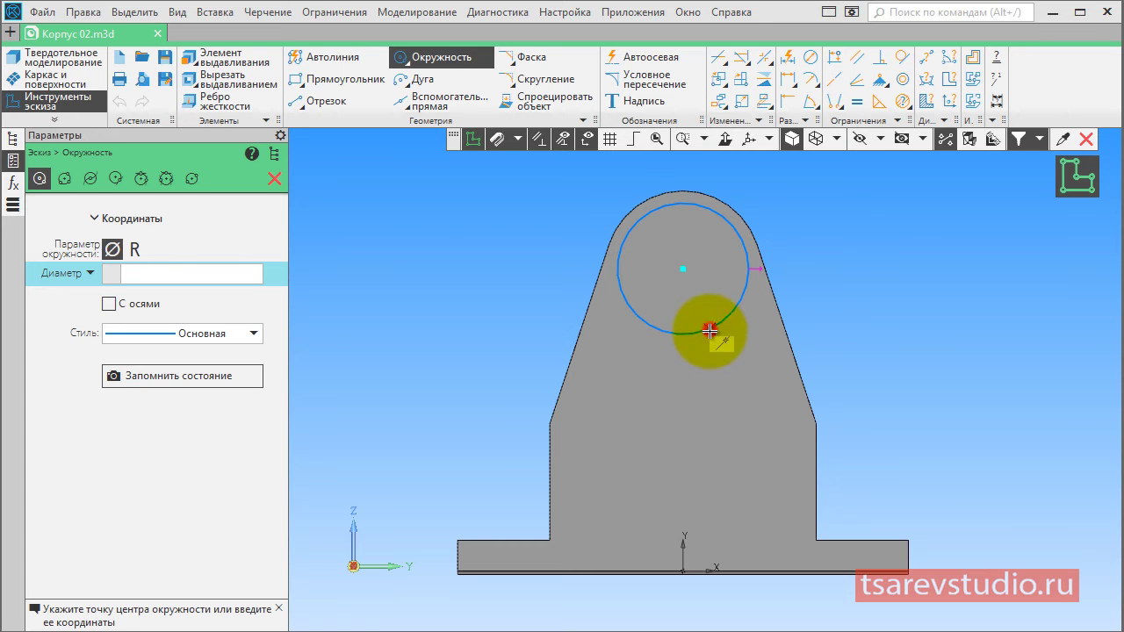
click(683, 421)
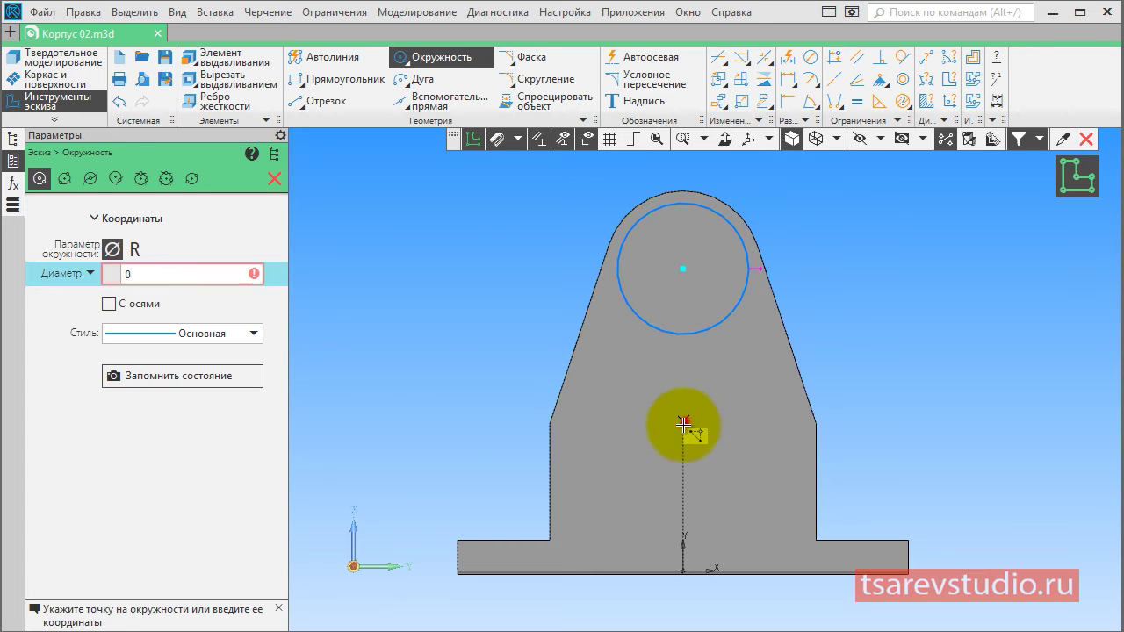
click(660, 519)
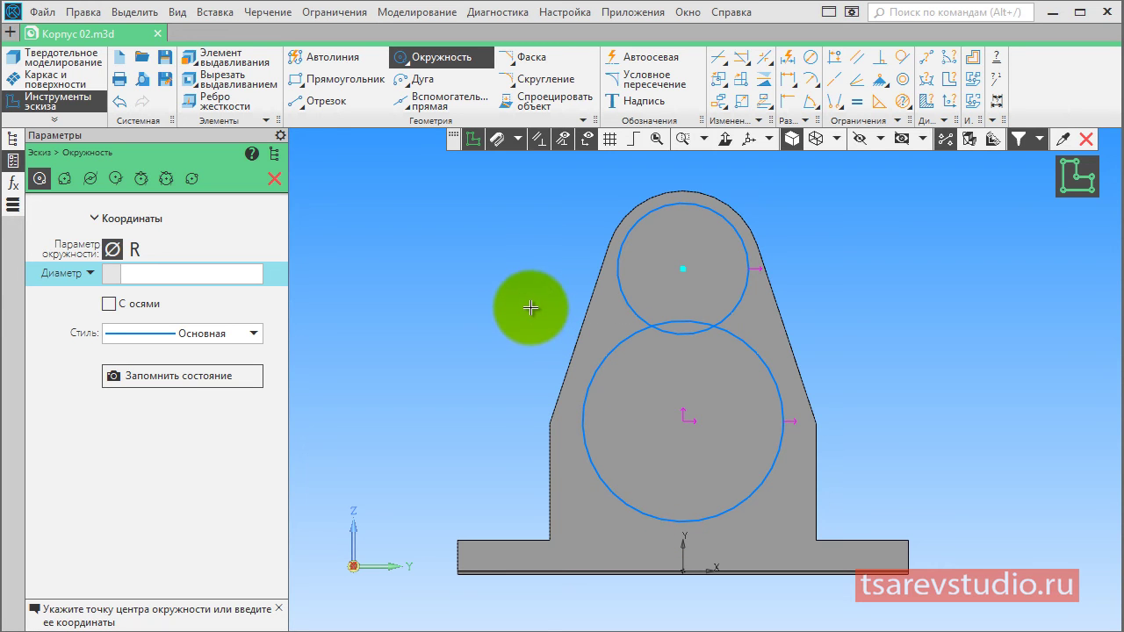
Draw three connected lines from the large circle's lower left down below the base, horizontally across, and back up to its lower right.
click(325, 63)
middle_drag(444, 384, 451, 366)
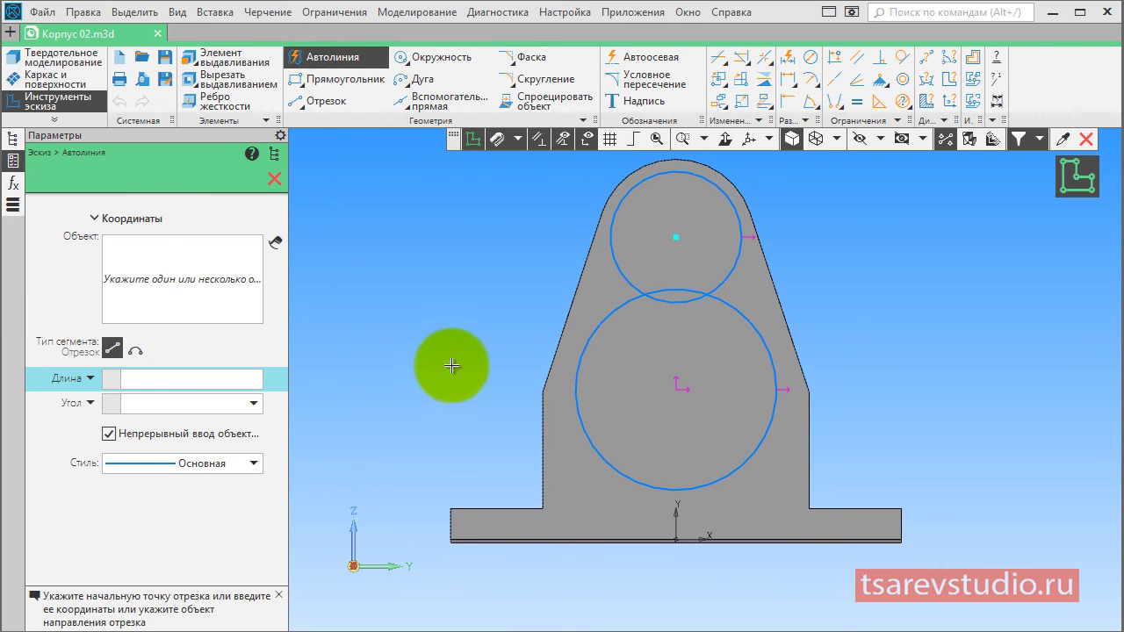
click(596, 449)
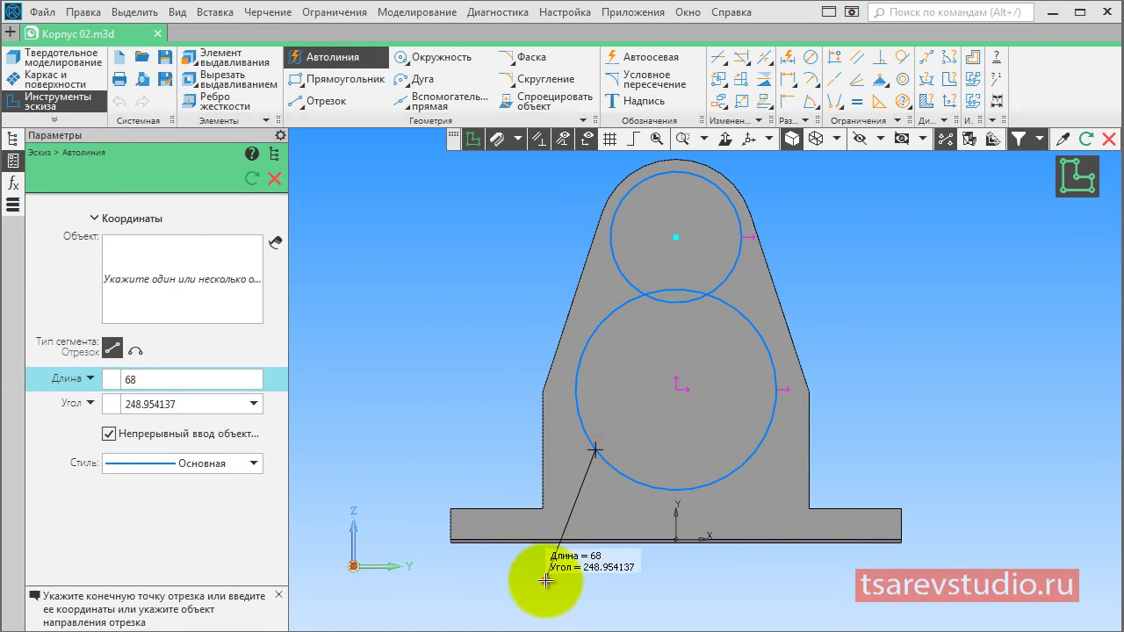
click(545, 579)
click(879, 580)
click(752, 456)
key(Escape)
Merge the midpoint of the horizontal bottom line with the sketch origin.
mouse_move(853, 389)
middle_down()
mouse_move(866, 377)
mouse_move(866, 394)
mouse_move(861, 381)
middle_up()
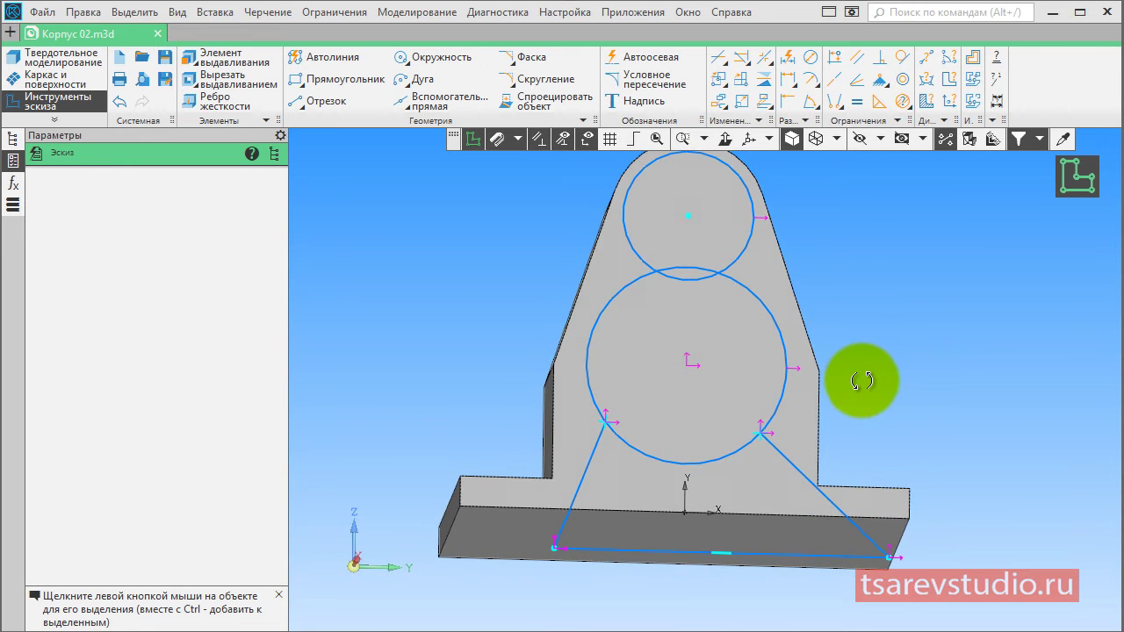
right_click(866, 296)
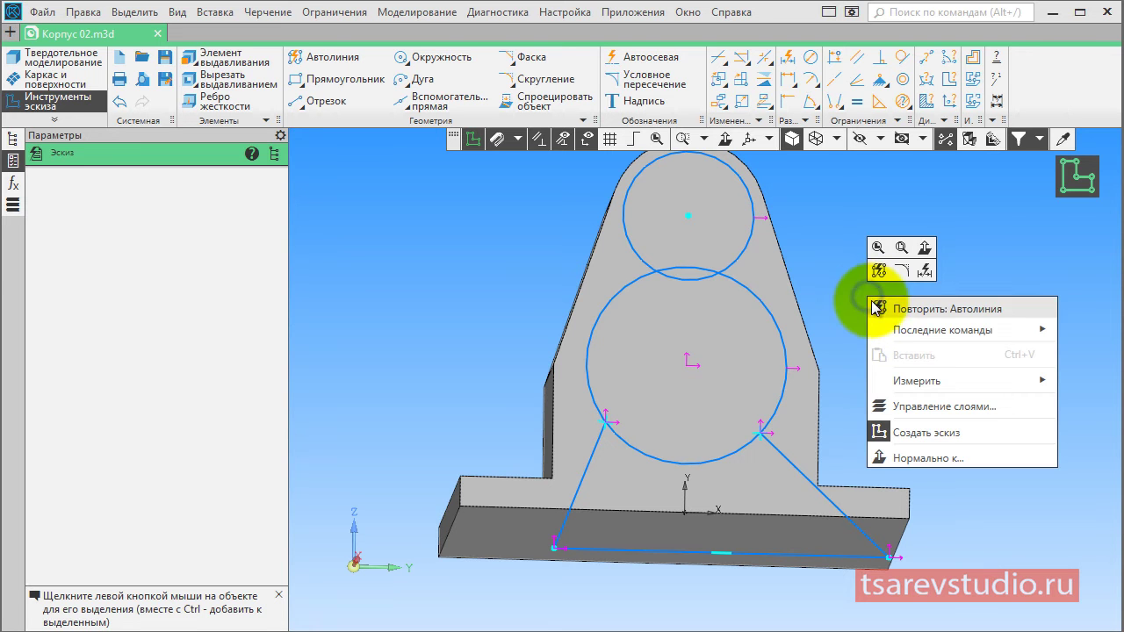
click(926, 247)
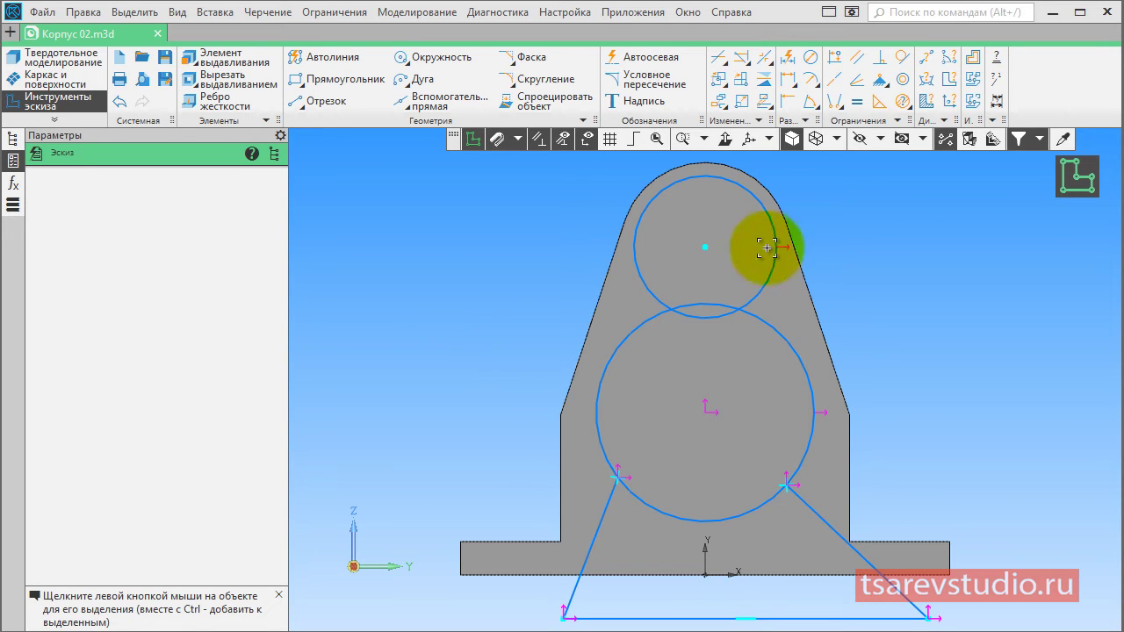
click(836, 101)
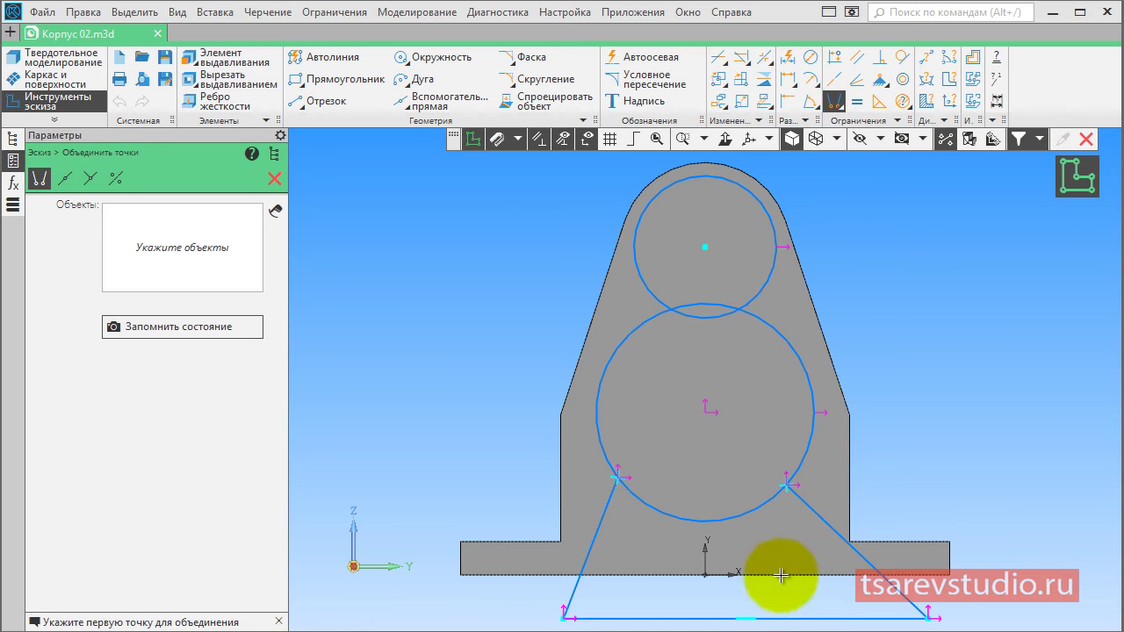
click(747, 618)
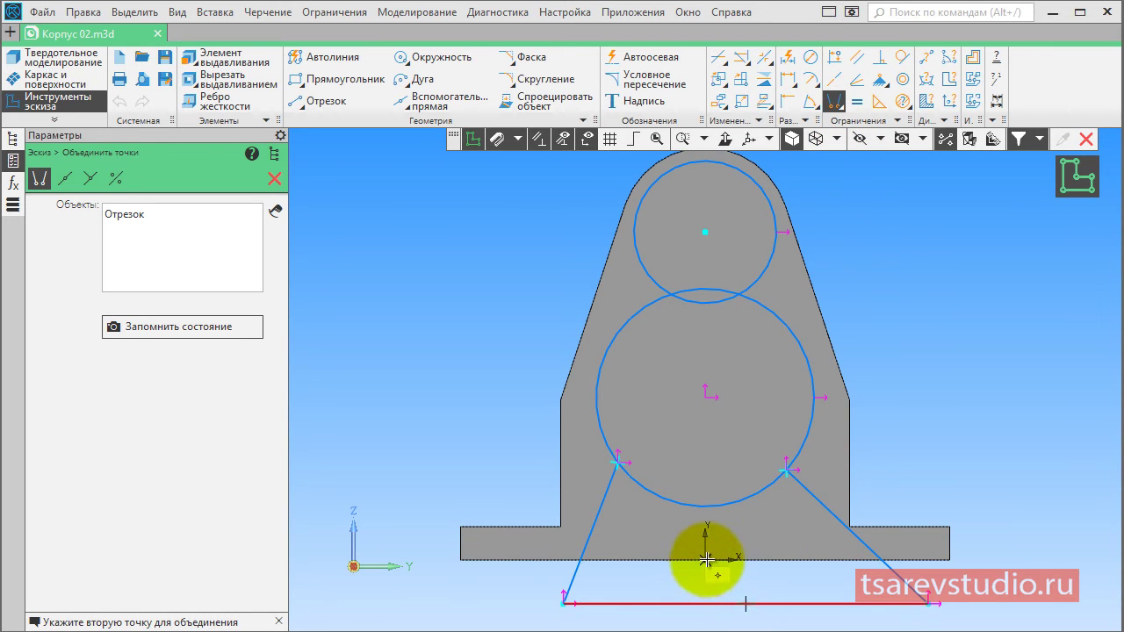
click(707, 559)
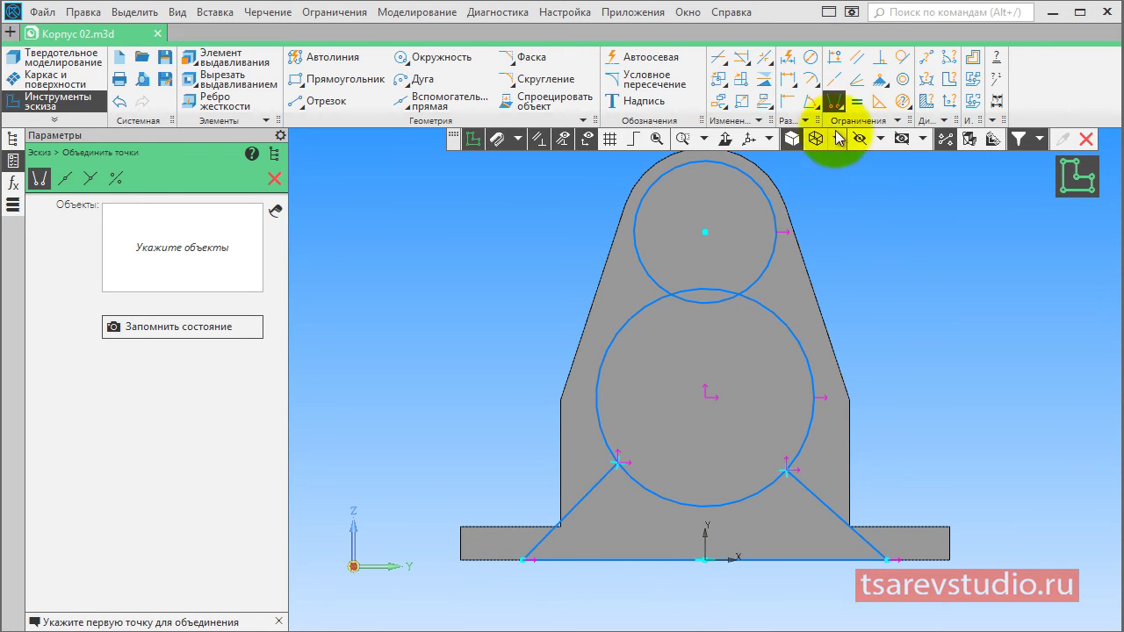
Apply an Equal constraint to the two slanted lines running from the large circle down to the horizontal bottom line.
click(856, 101)
click(591, 491)
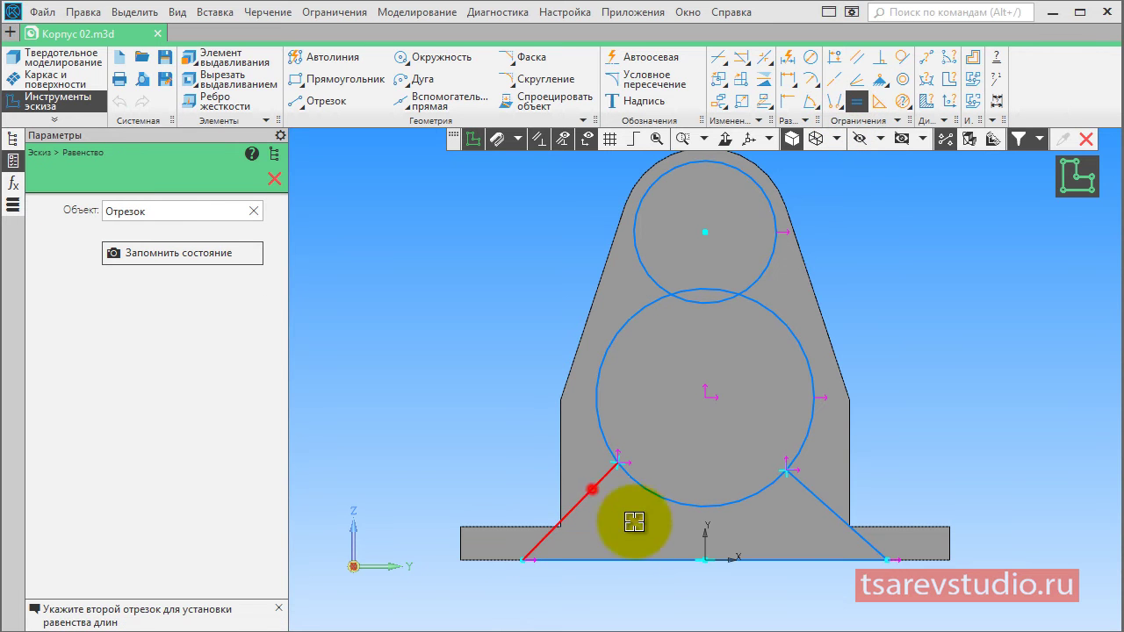
click(832, 521)
click(596, 189)
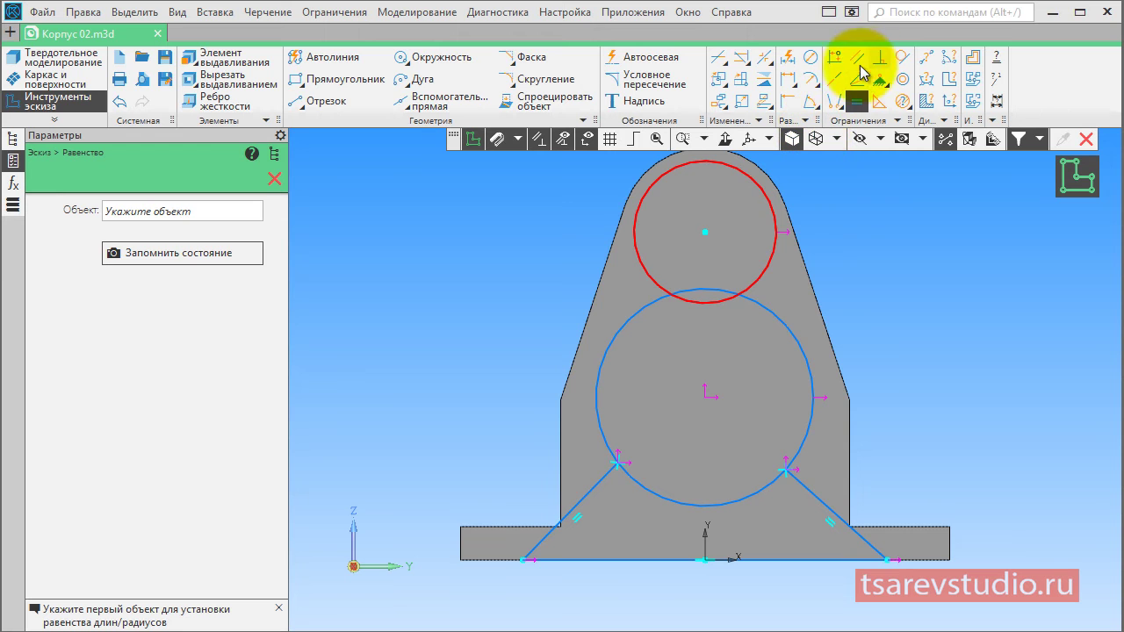
Align the centre of the large circle vertically with the centre of the small circle above it.
click(836, 59)
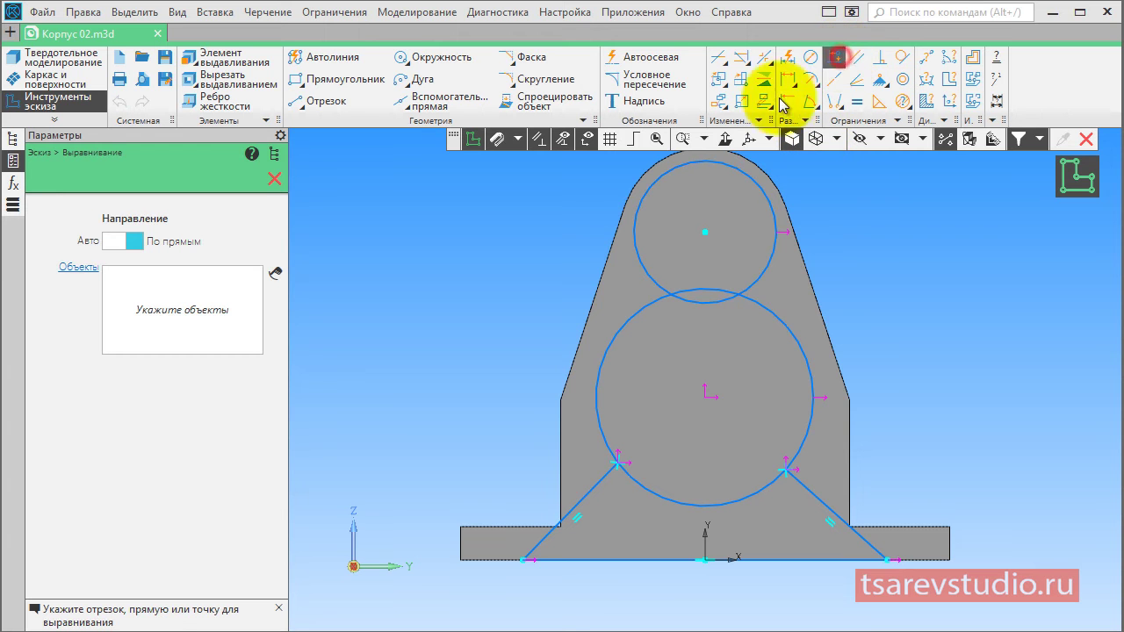
click(705, 232)
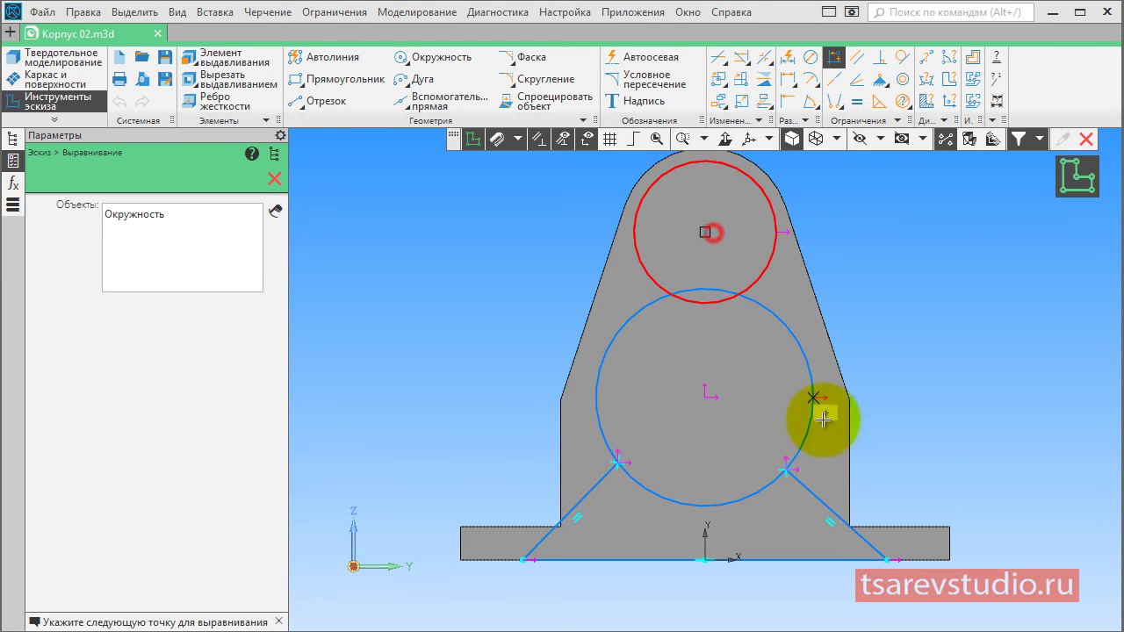
click(705, 396)
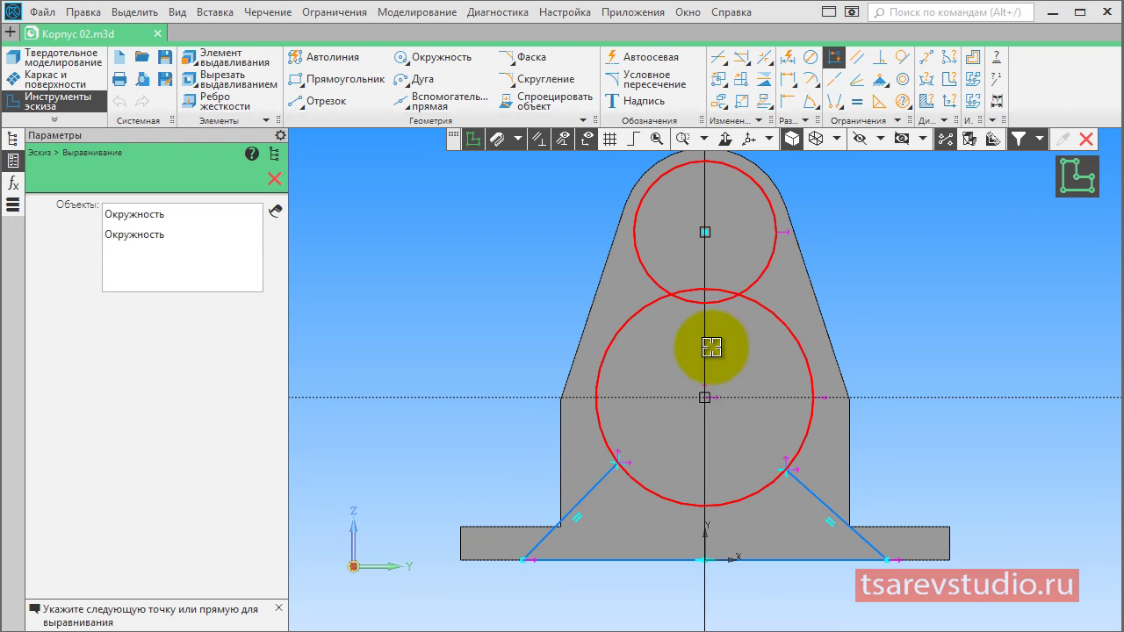
click(711, 348)
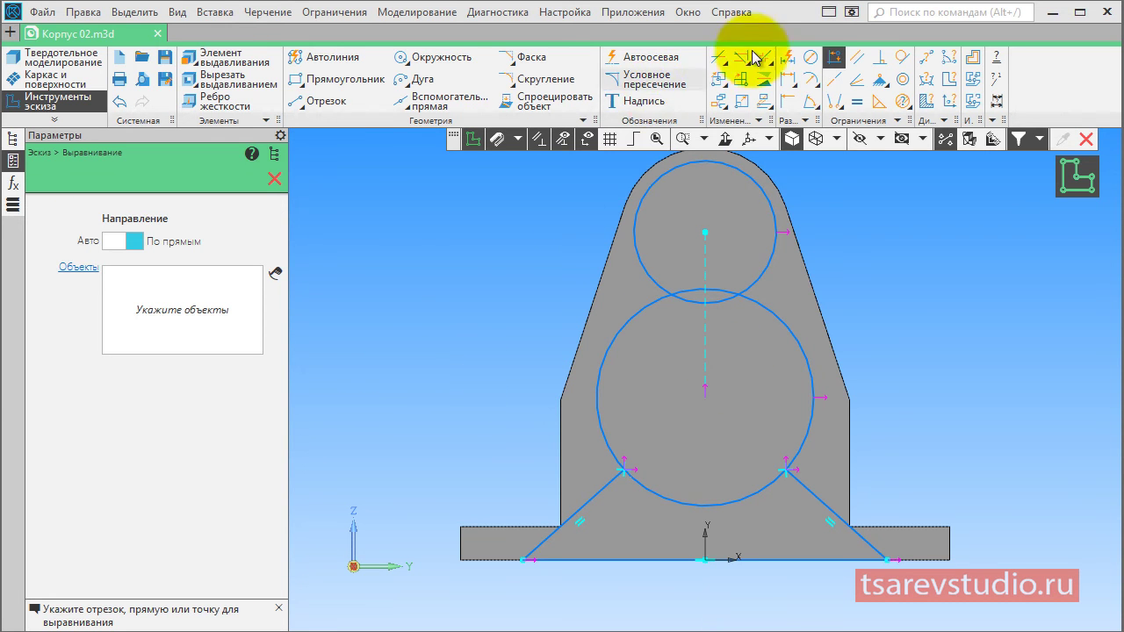
Dimension the horizontal bottom line of the sketch with a length of 130 mm.
click(789, 59)
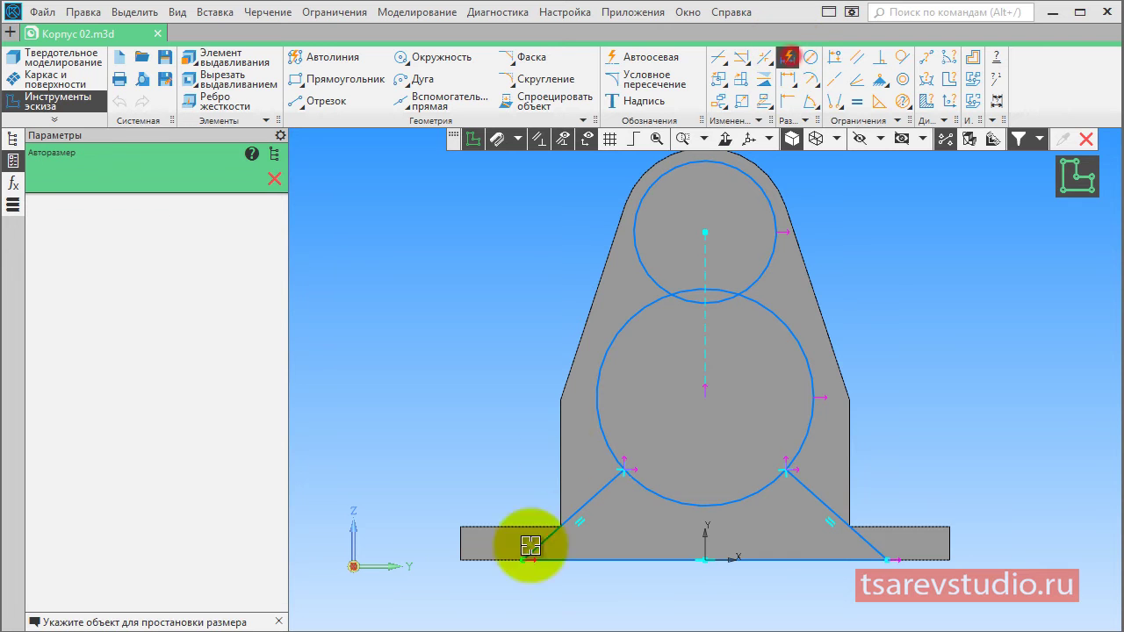
click(605, 560)
click(713, 606)
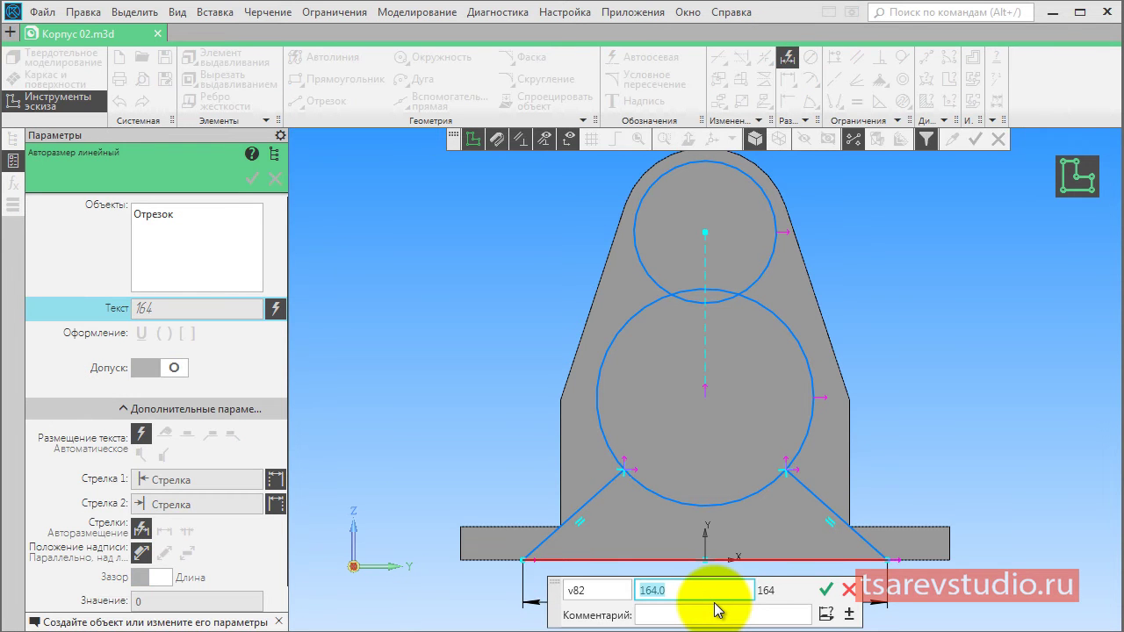
key(Return)
Dimension the angle between the horizontal bottom line and the right slanted line as 45°.
click(793, 558)
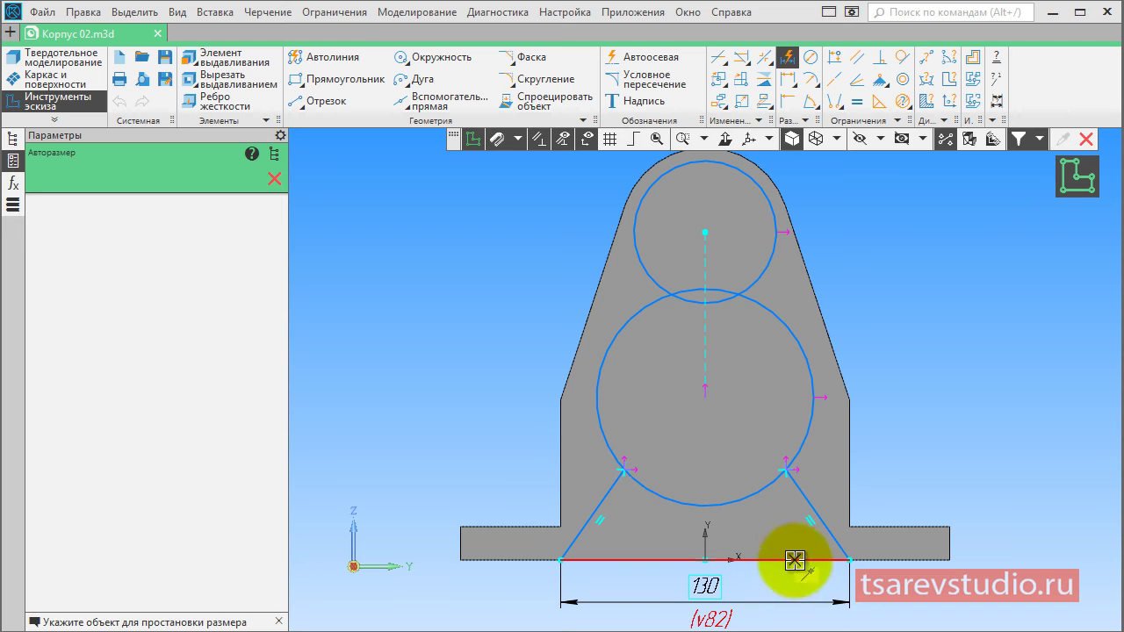
click(802, 504)
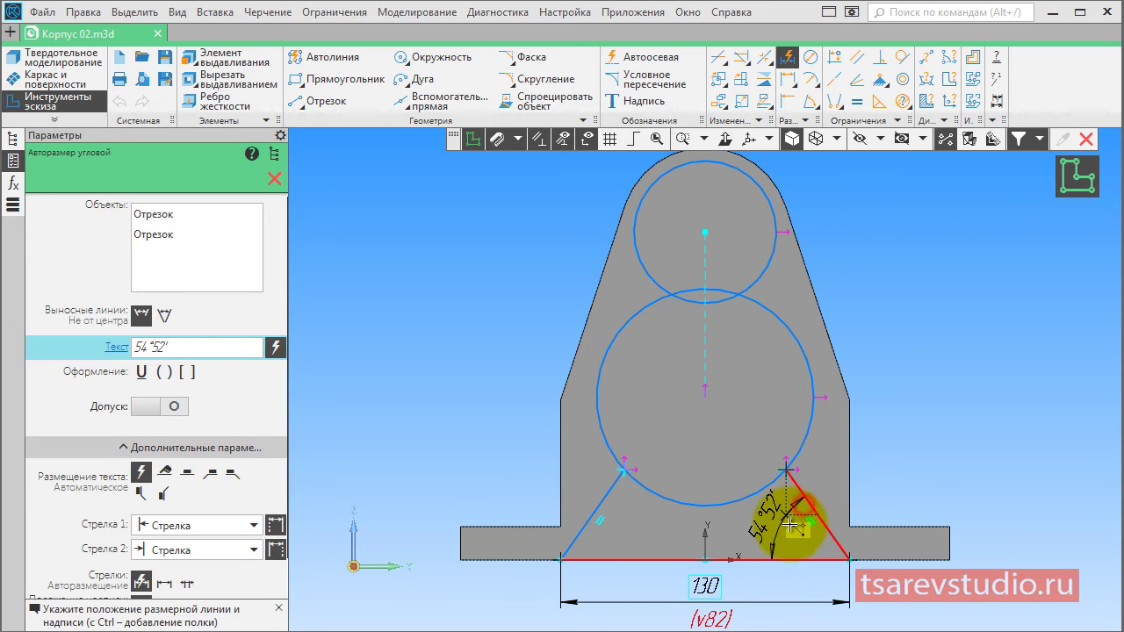
click(789, 525)
text(45)
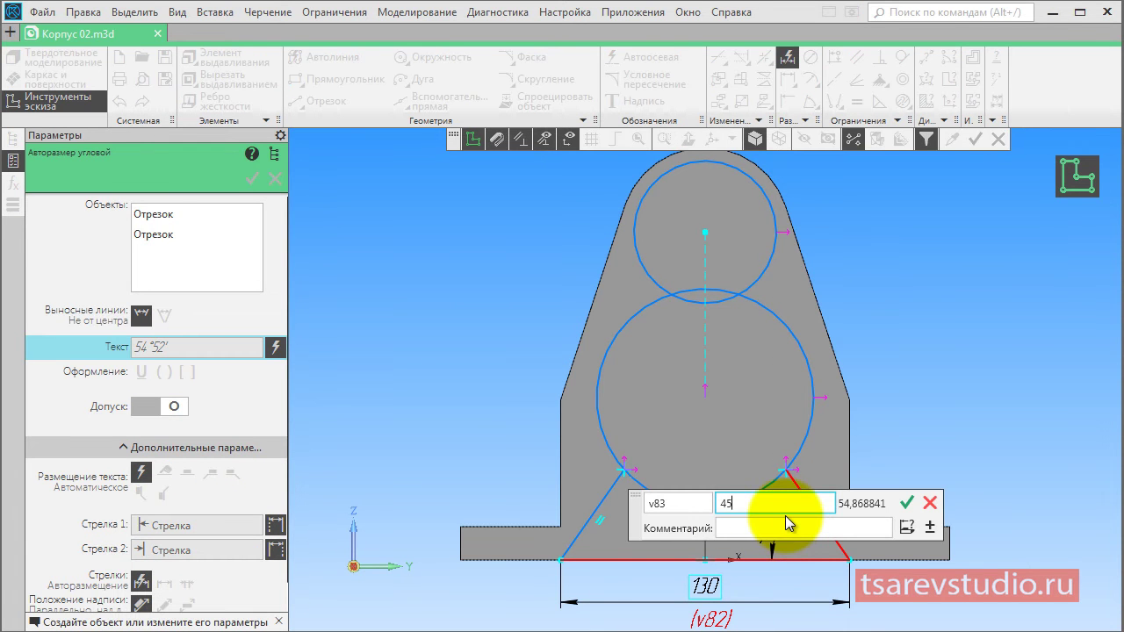
key(Return)
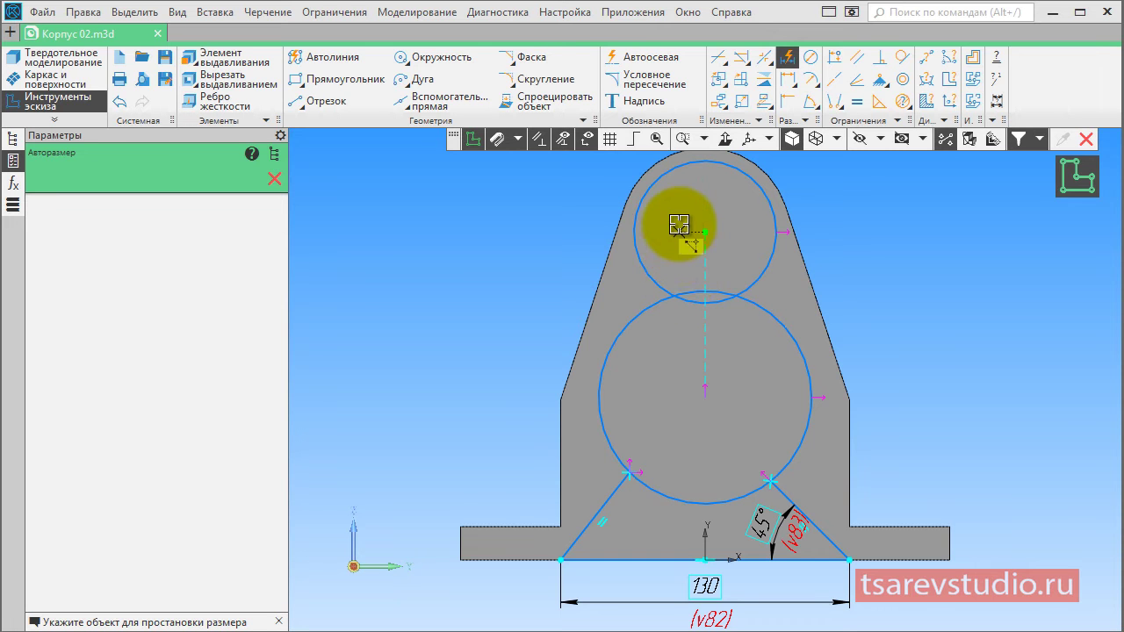
key(Escape)
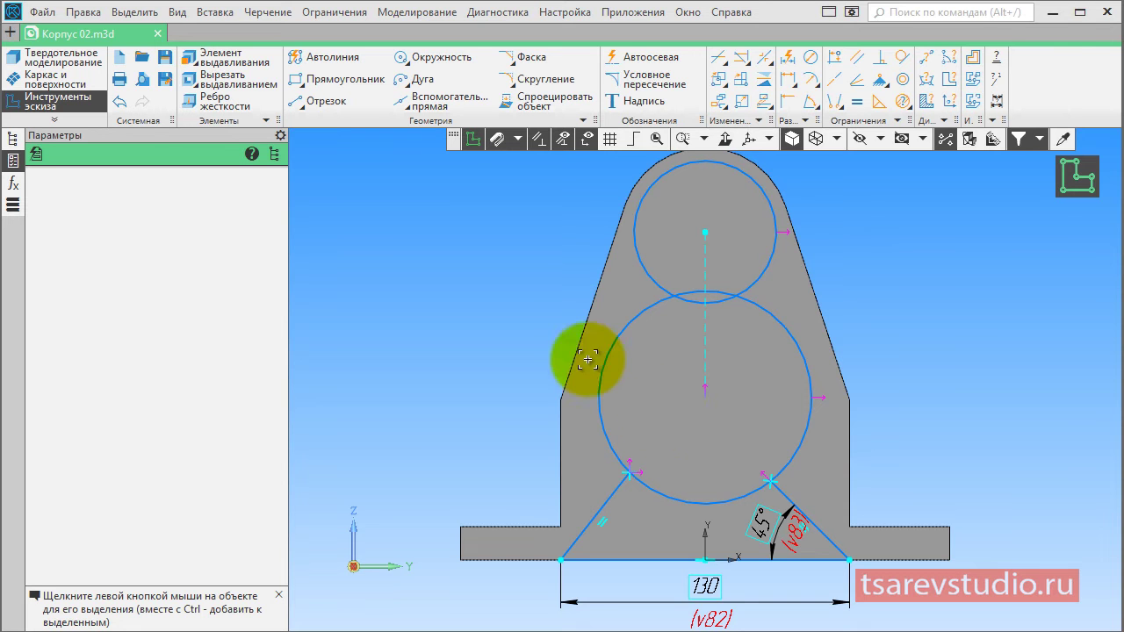
Trim the overlapping inner arcs of the two circles and the large circle's lower arc between the slanted lines.
click(718, 59)
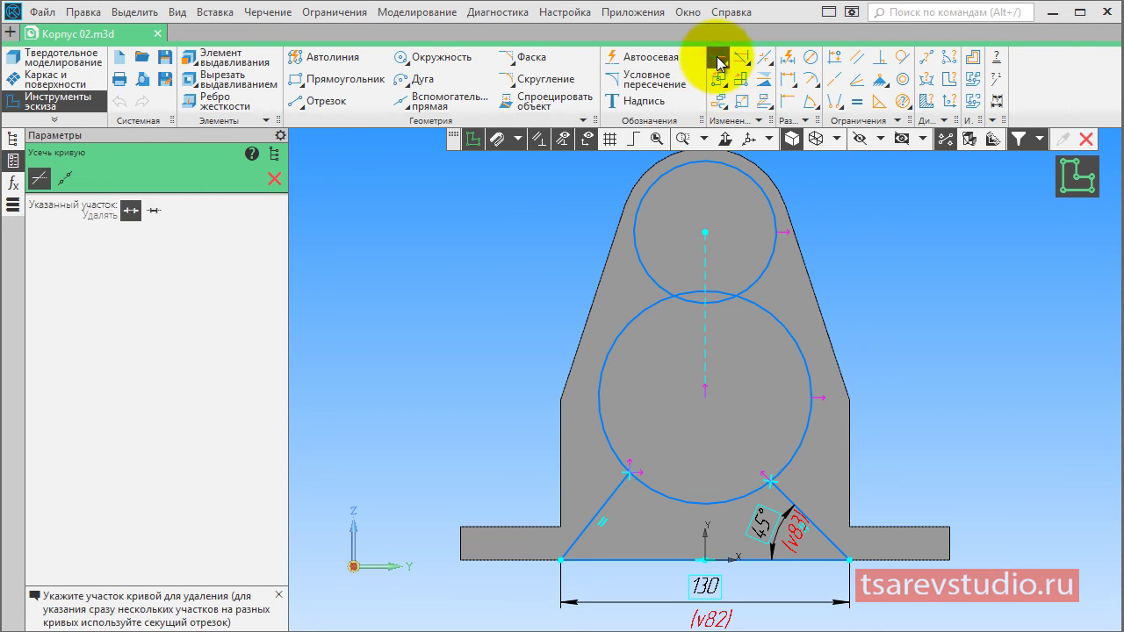
click(714, 292)
click(720, 294)
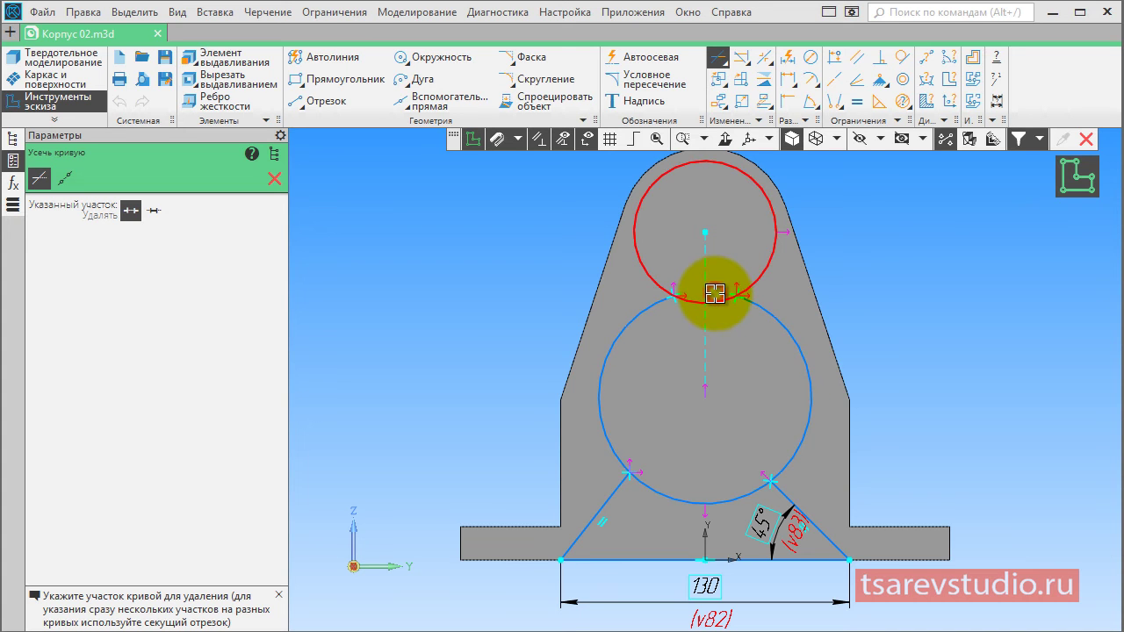
click(719, 497)
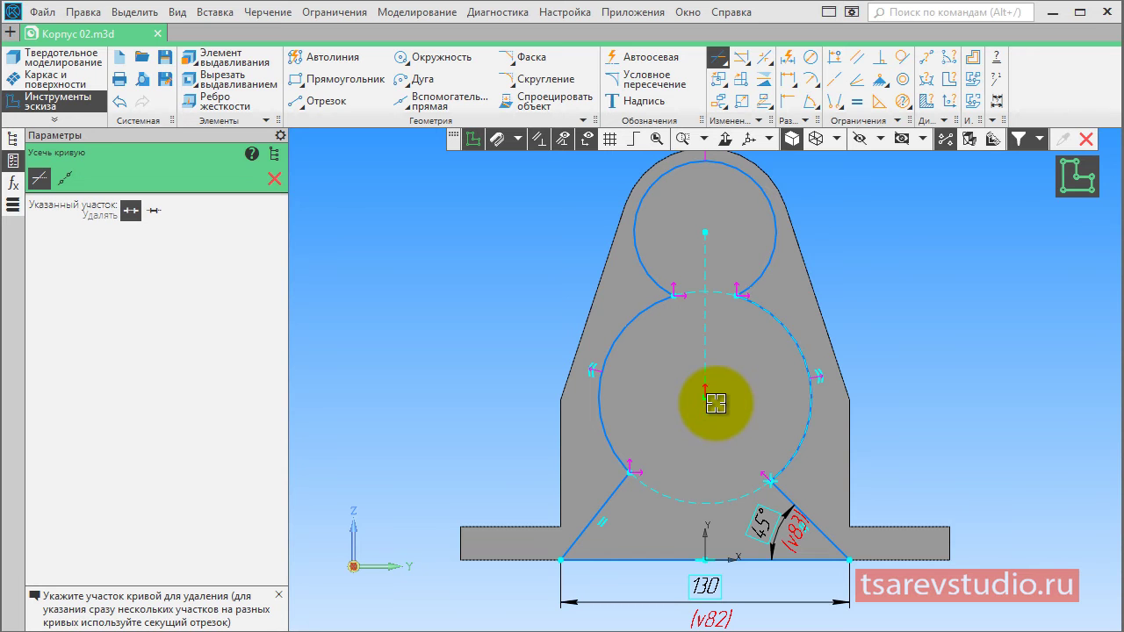
middle_drag(716, 403, 682, 413)
key(Escape)
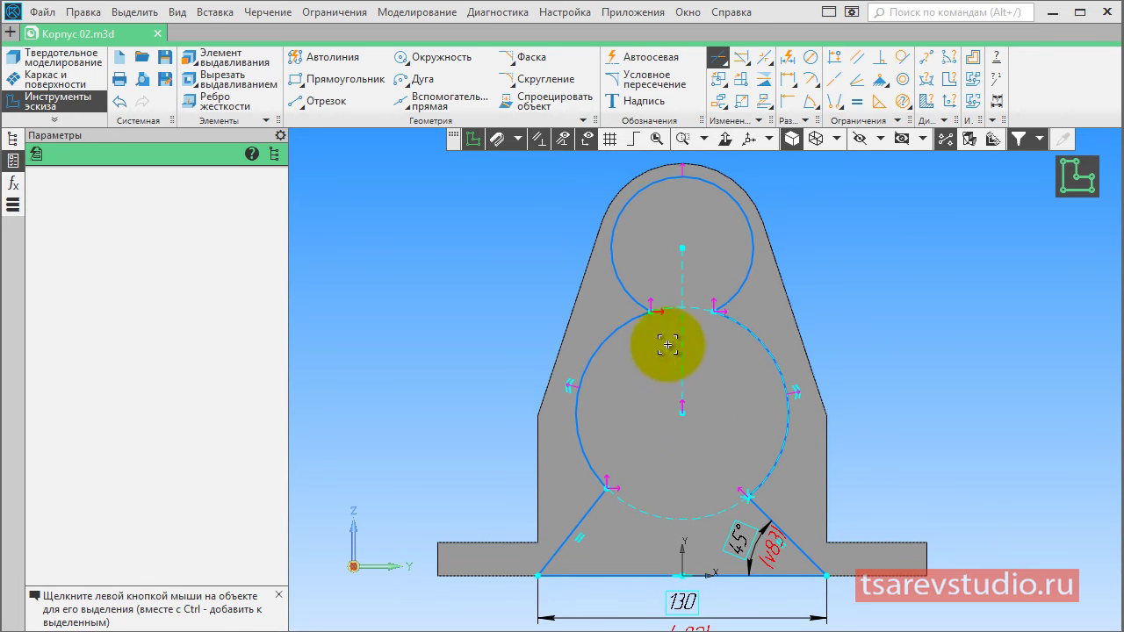
Add a diameter dimension of 68 mm to the upper arc of the contour.
click(788, 56)
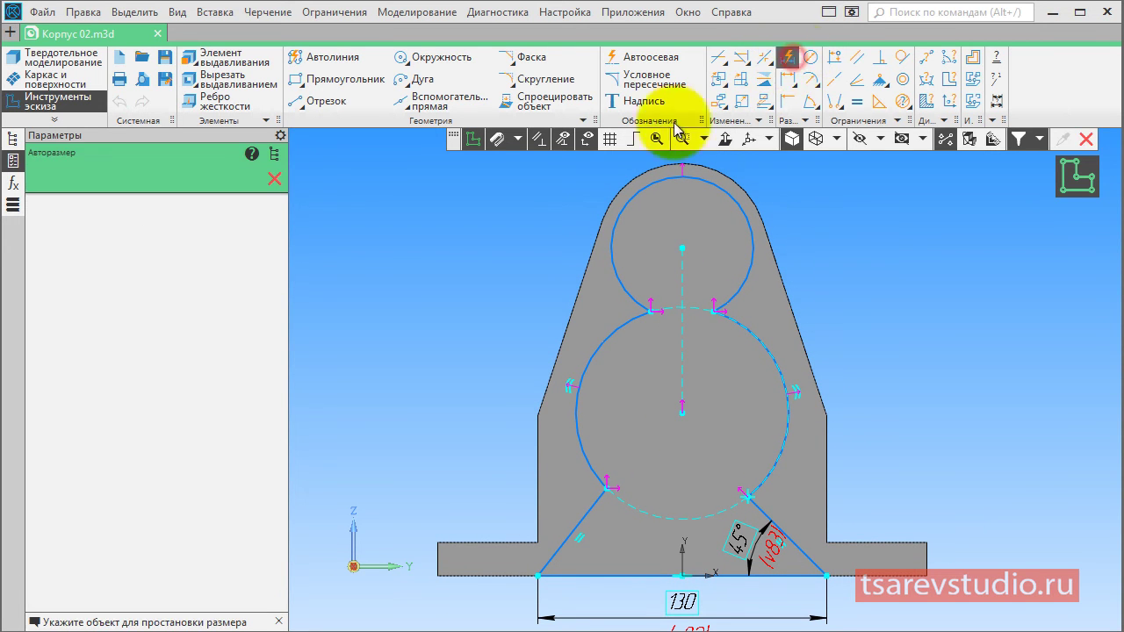
click(614, 216)
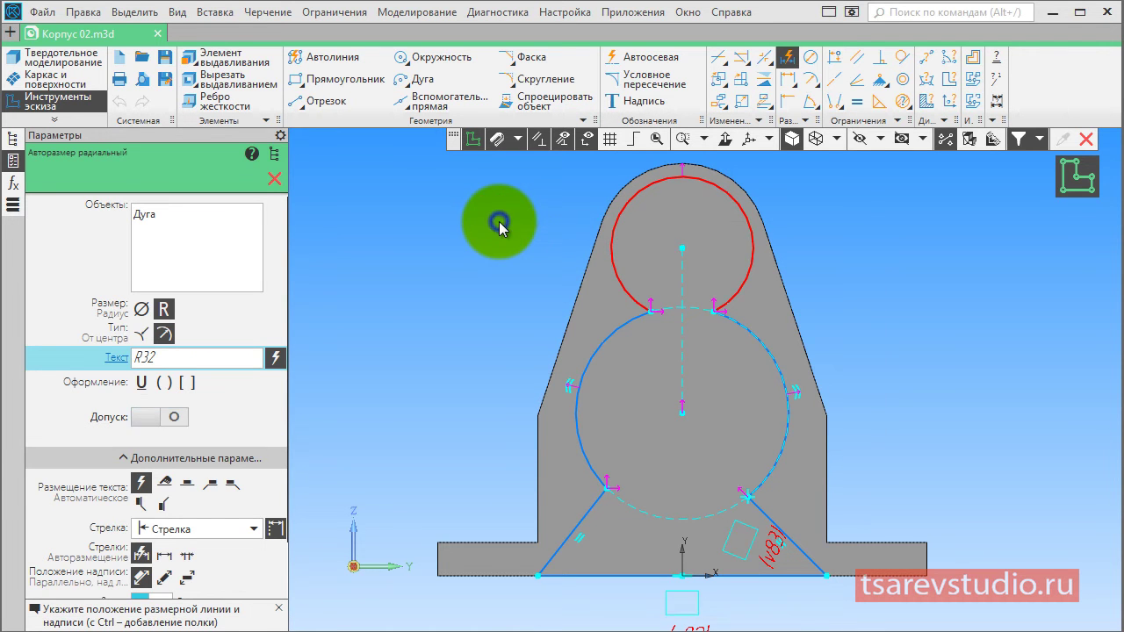
right_click(500, 221)
click(614, 267)
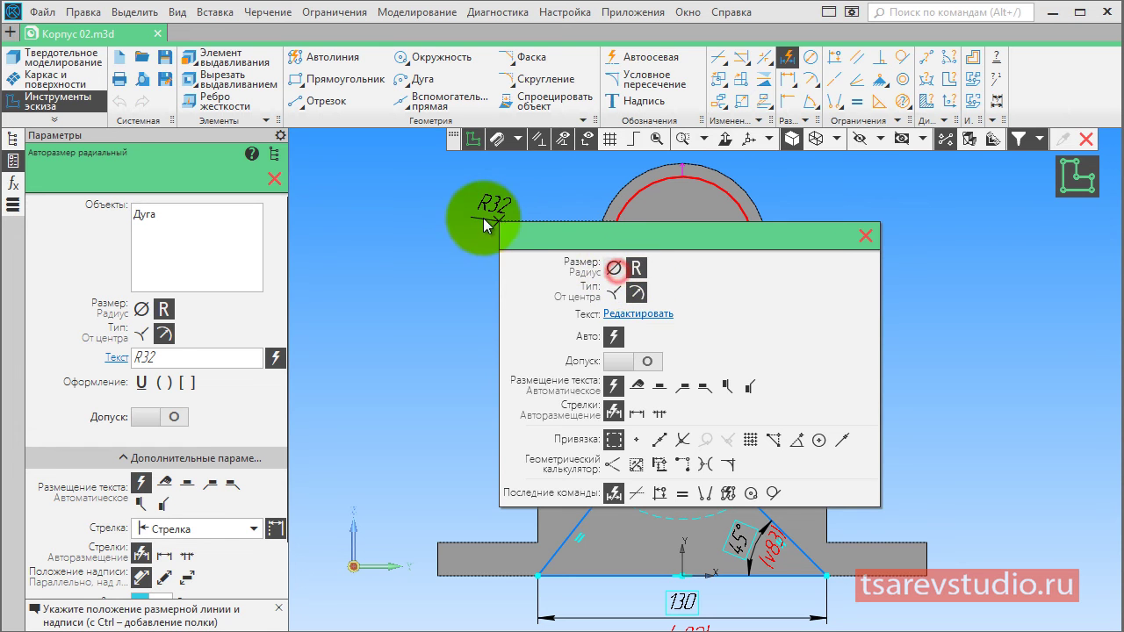
click(487, 219)
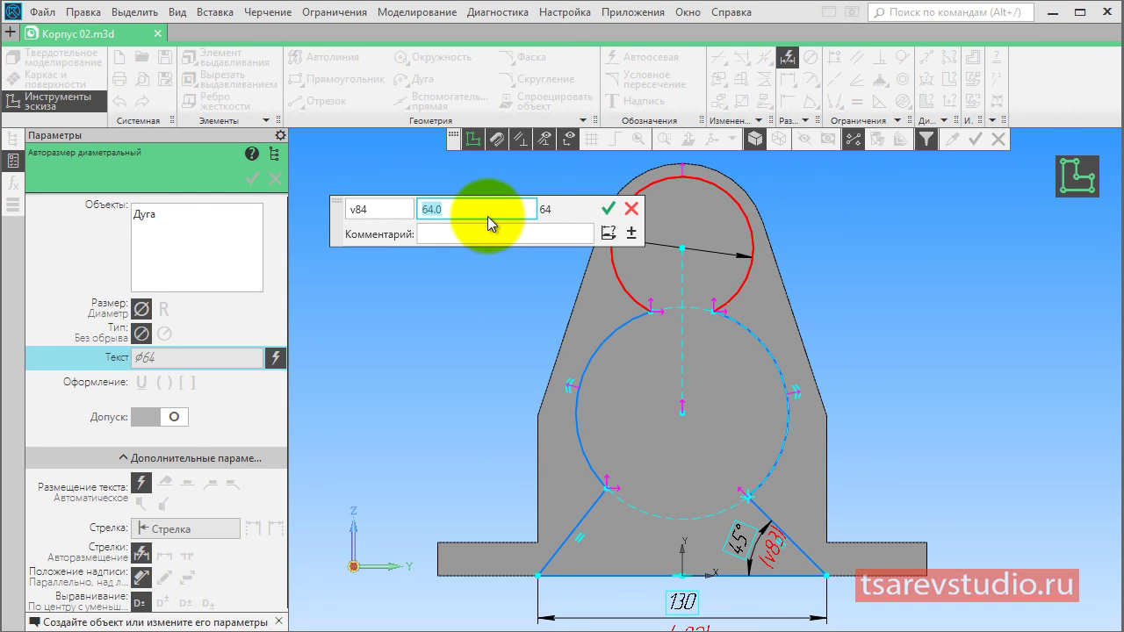
text(68)
key(Return)
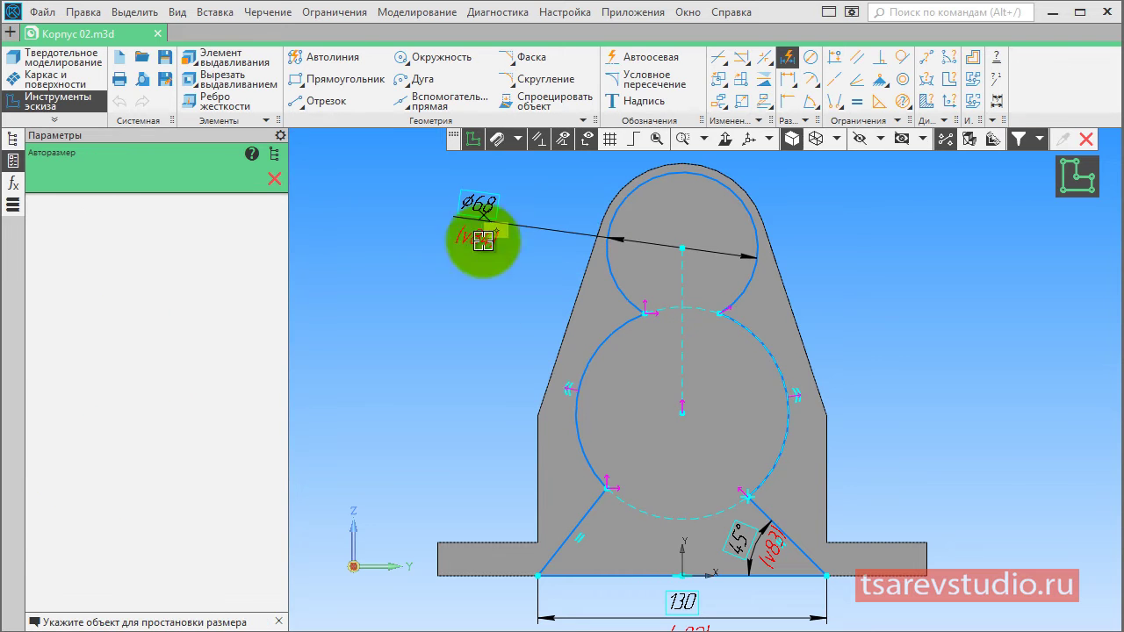
Add a diameter dimension of 118 mm to the left side arc of the large circle.
click(578, 376)
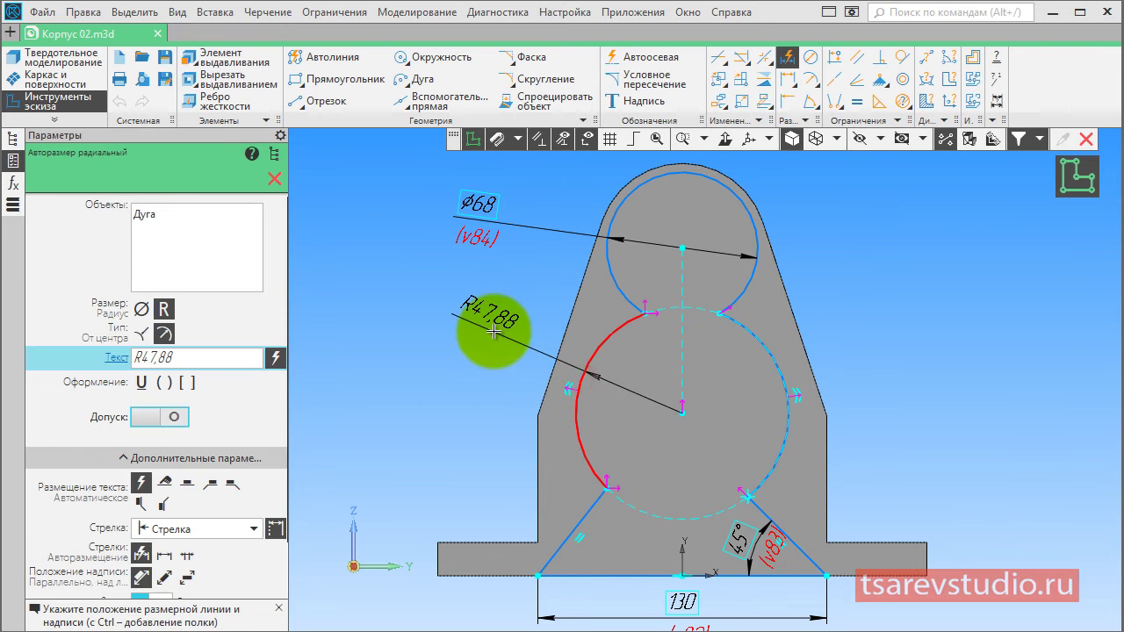
right_click(505, 327)
click(607, 377)
click(638, 426)
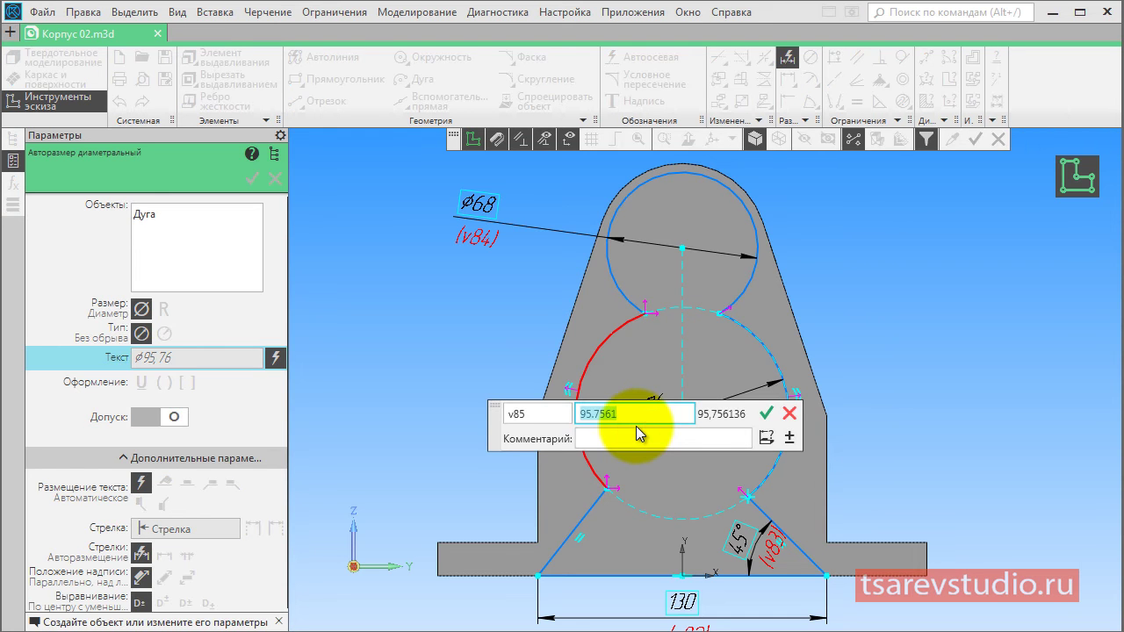
text(118)
key(Return)
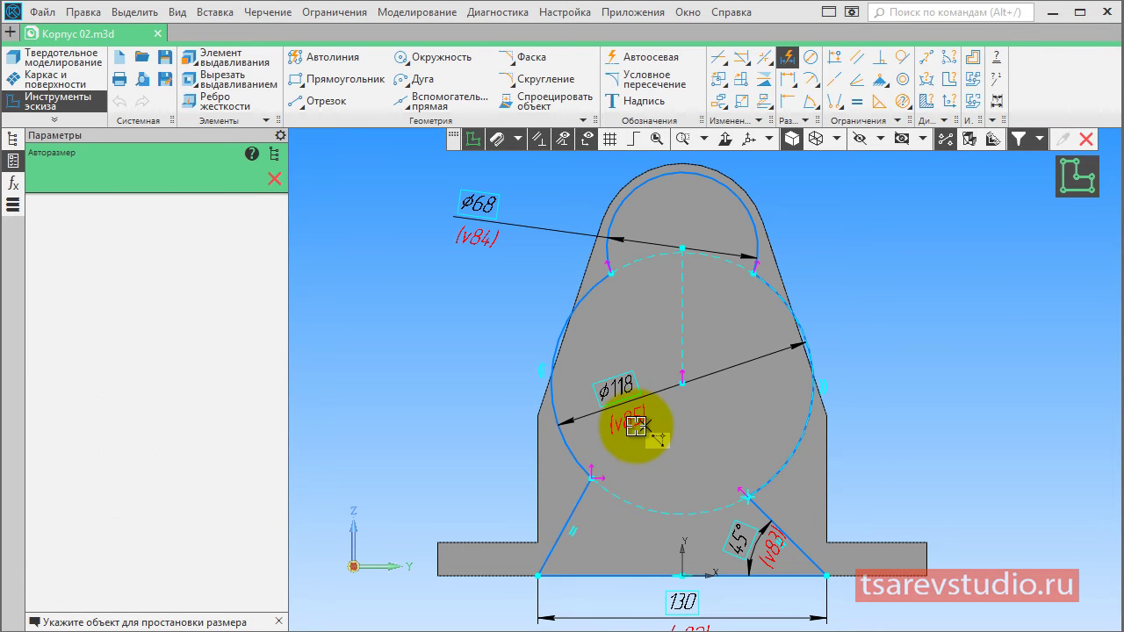
Set the vertical distance between the two arc centres to 83,25 mm and finish the sketch.
click(683, 250)
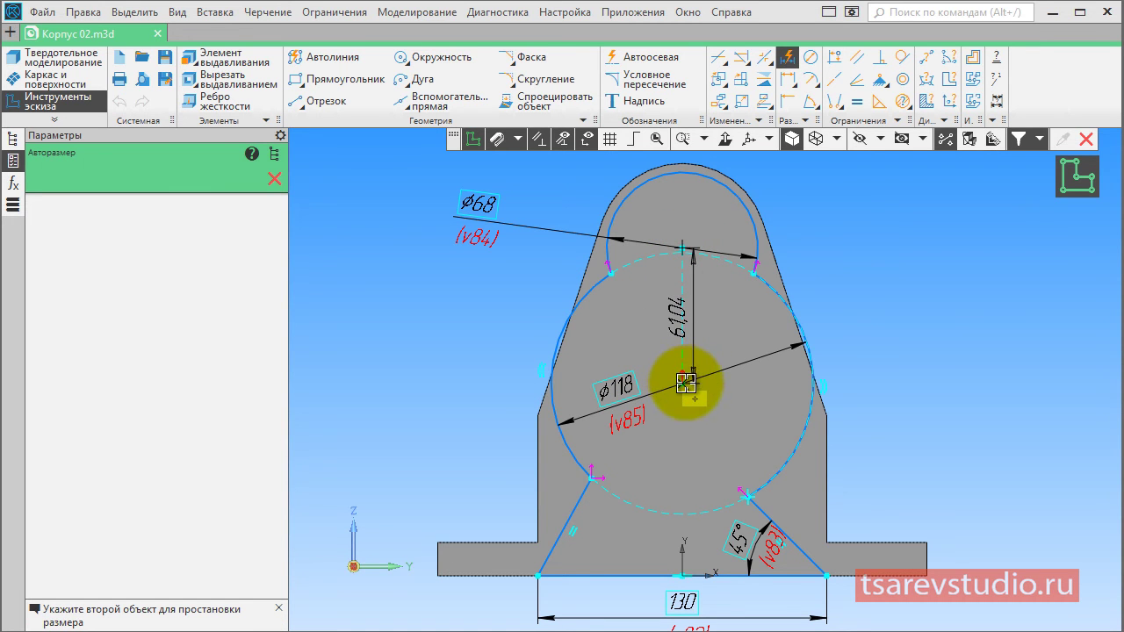
click(684, 383)
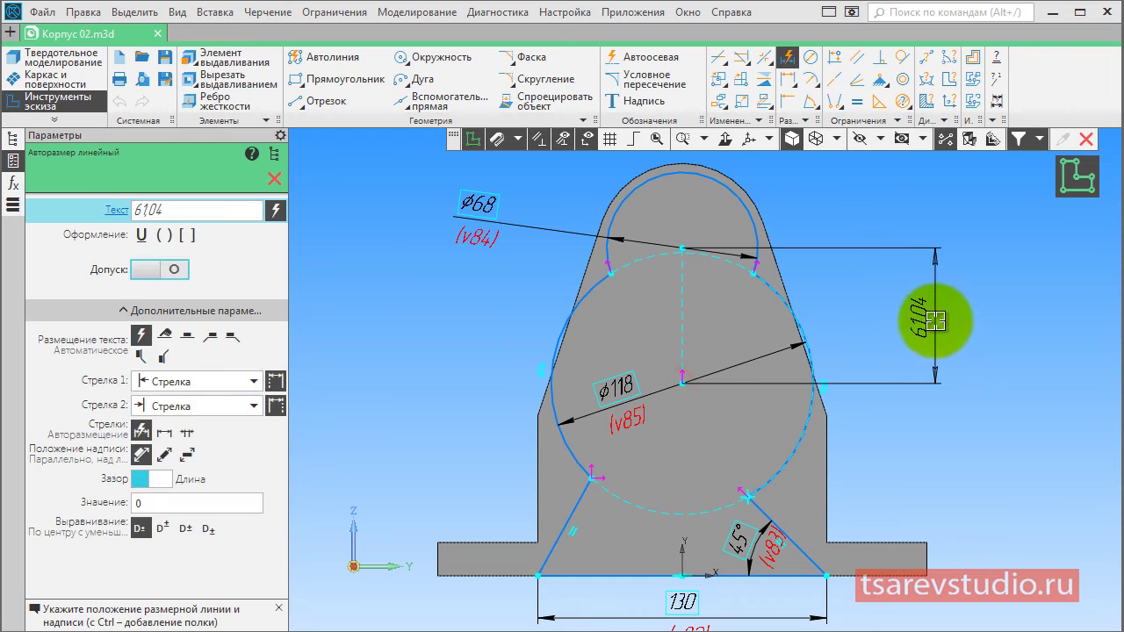
click(935, 318)
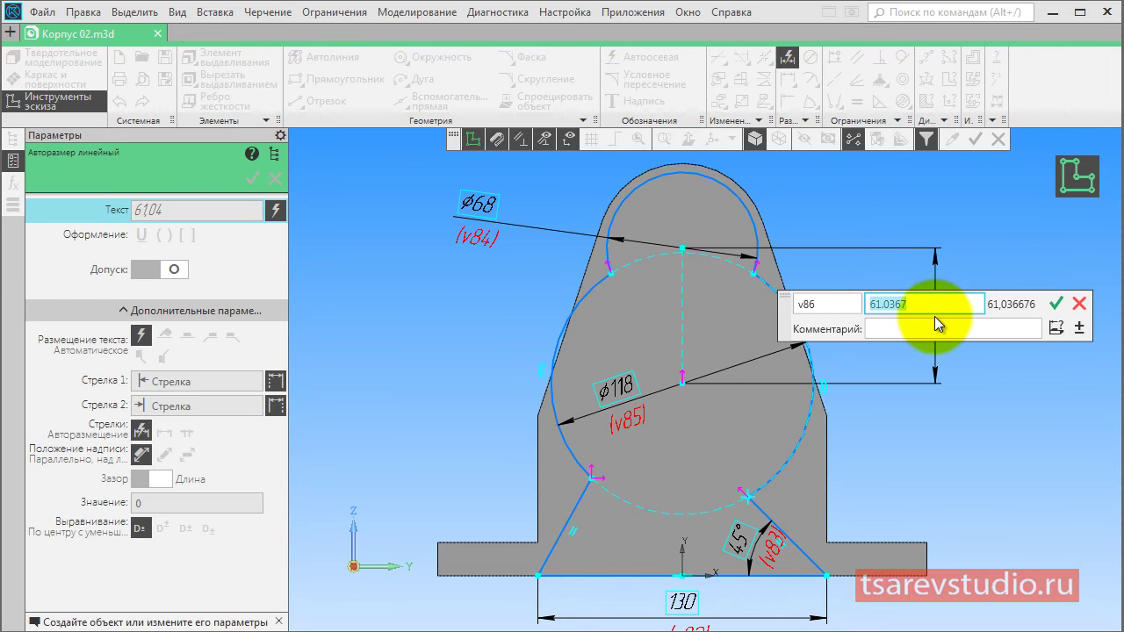
text(83,25)
key(Return)
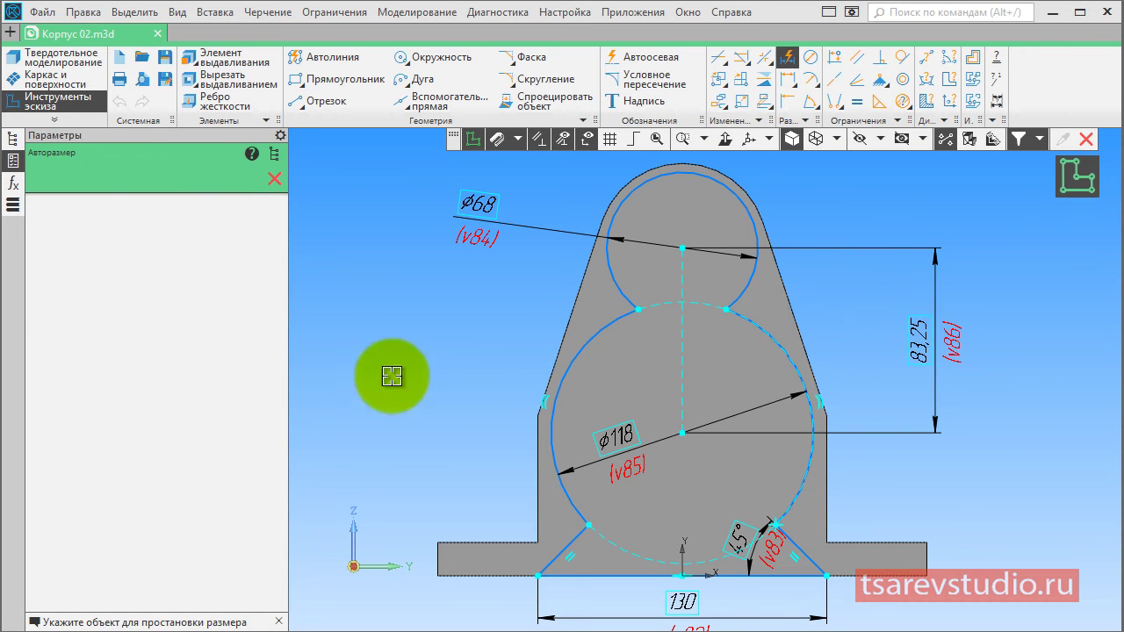
key(Escape)
click(1076, 176)
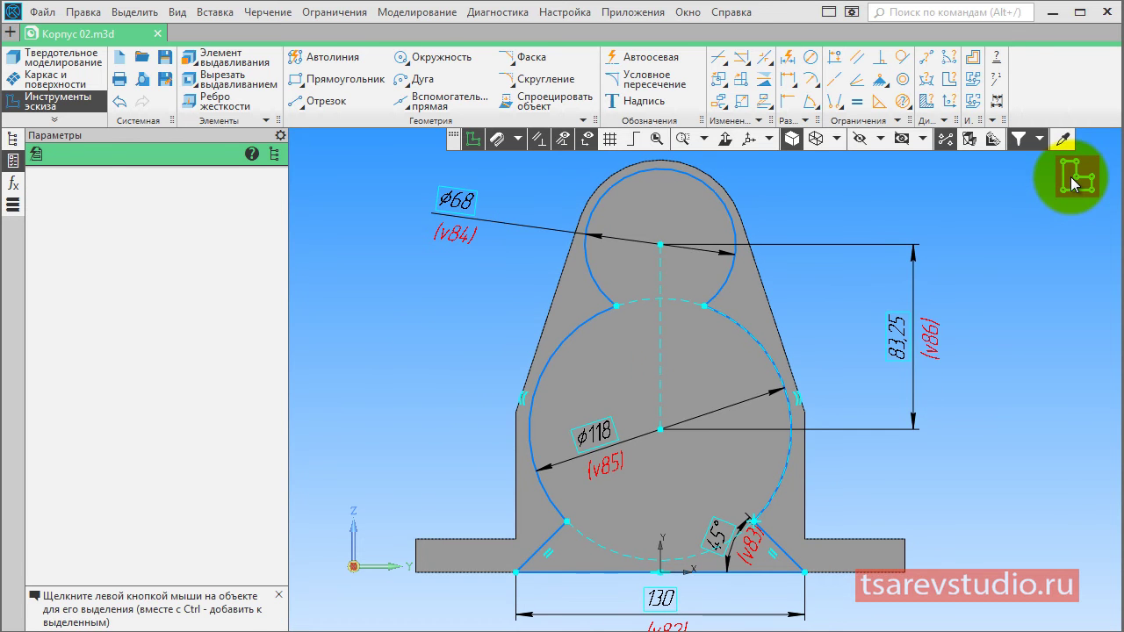
click(1071, 177)
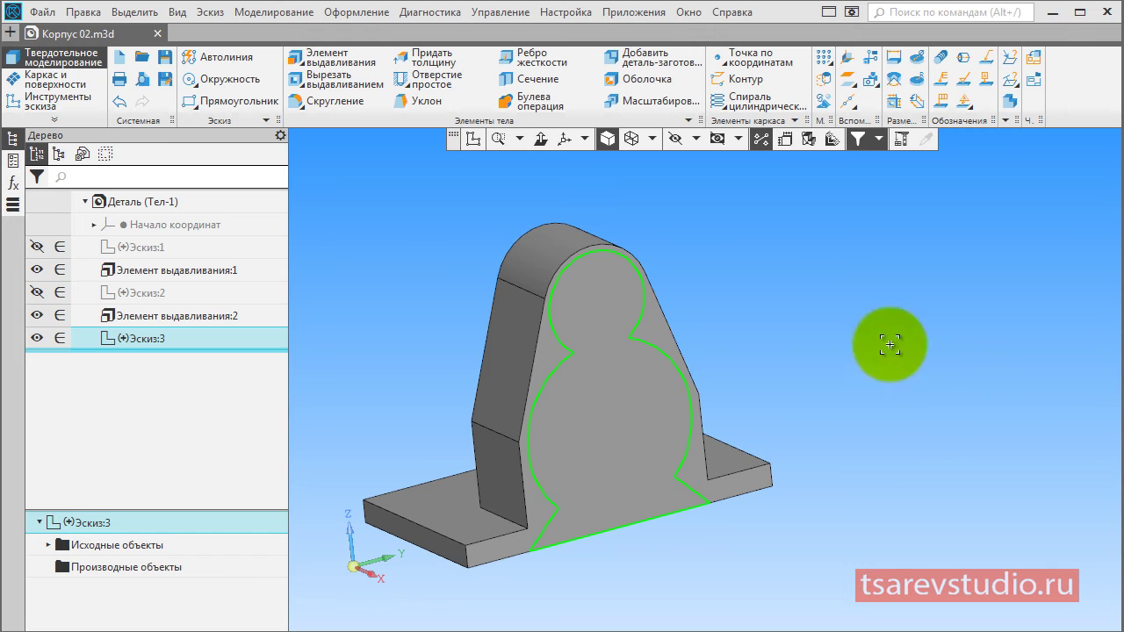
Cut the finished contour sketch 45 mm deep into the body with a subtractive extrusion and save the part.
click(366, 61)
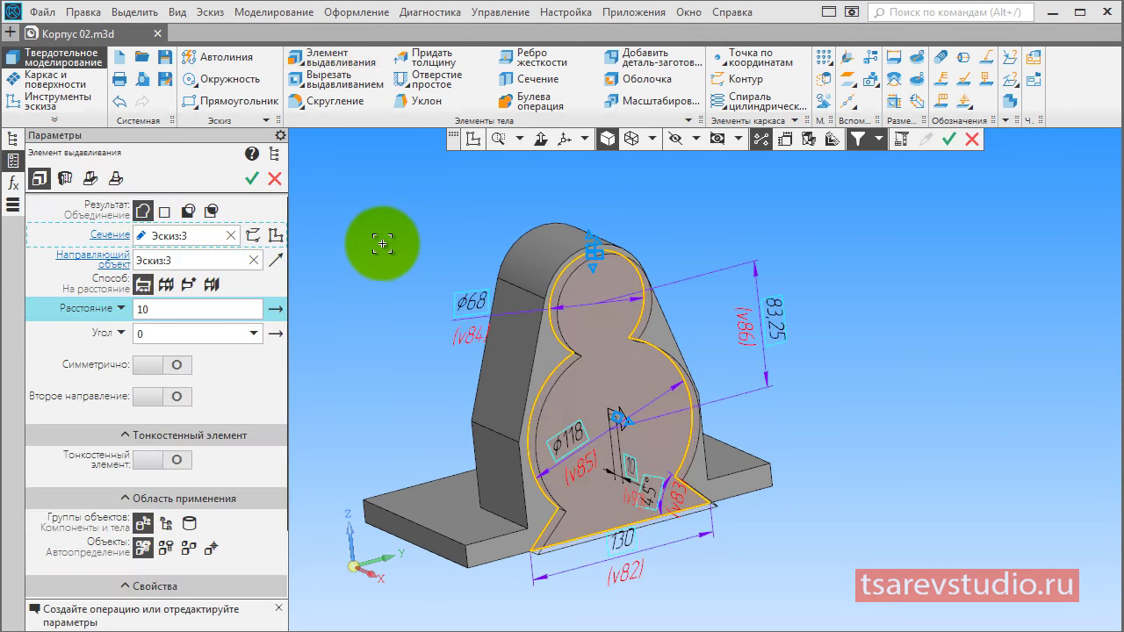
click(188, 212)
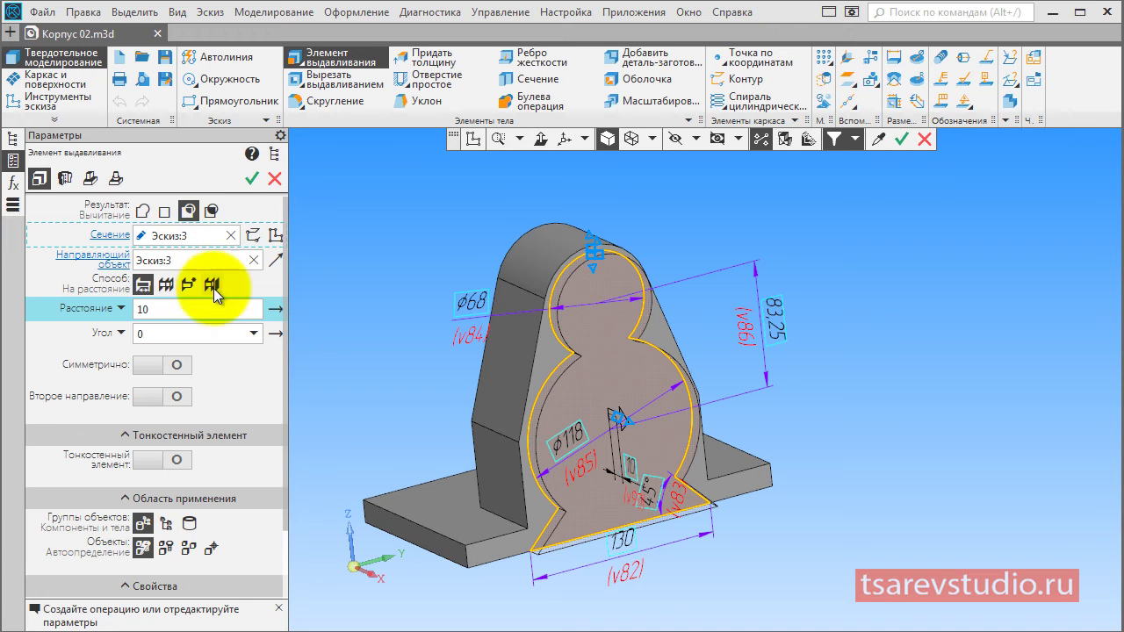
click(193, 310)
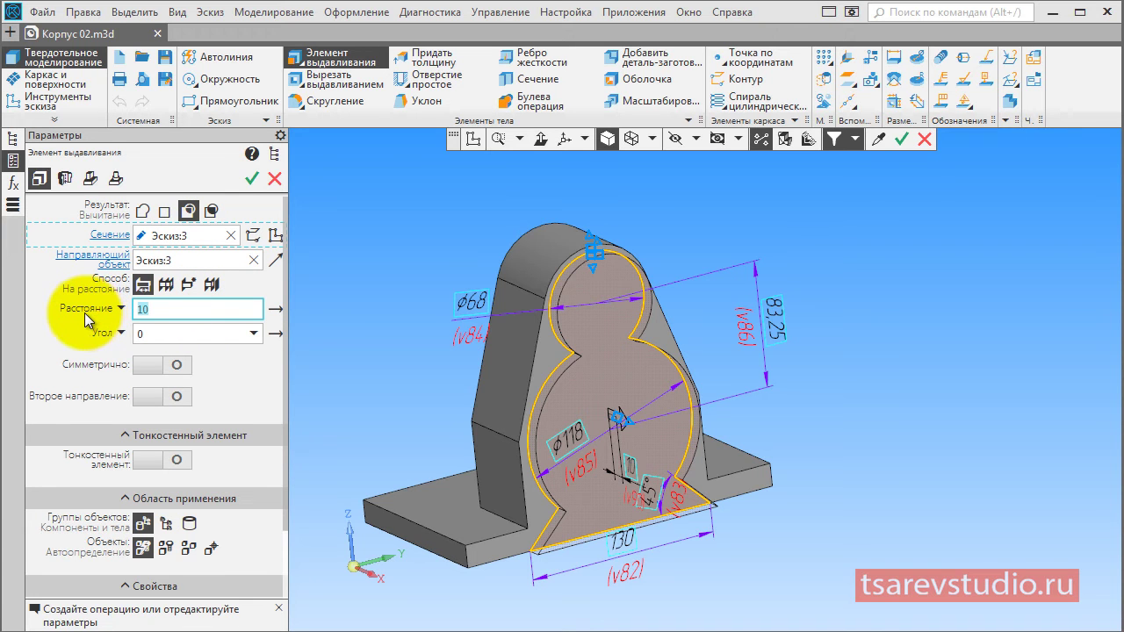
text(45)
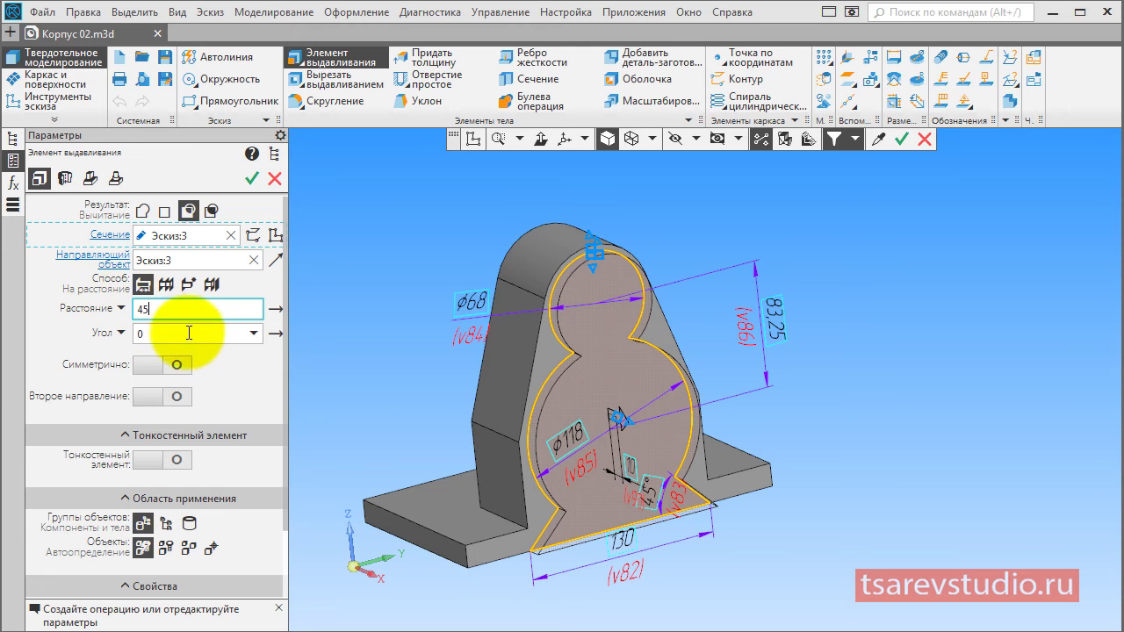
click(274, 312)
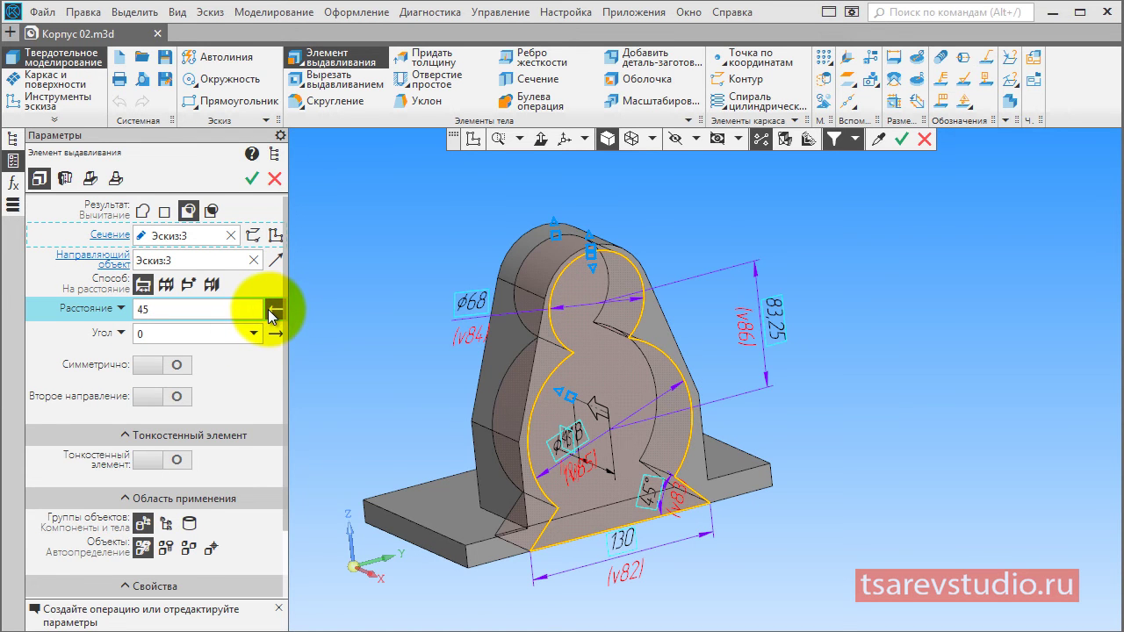
click(252, 178)
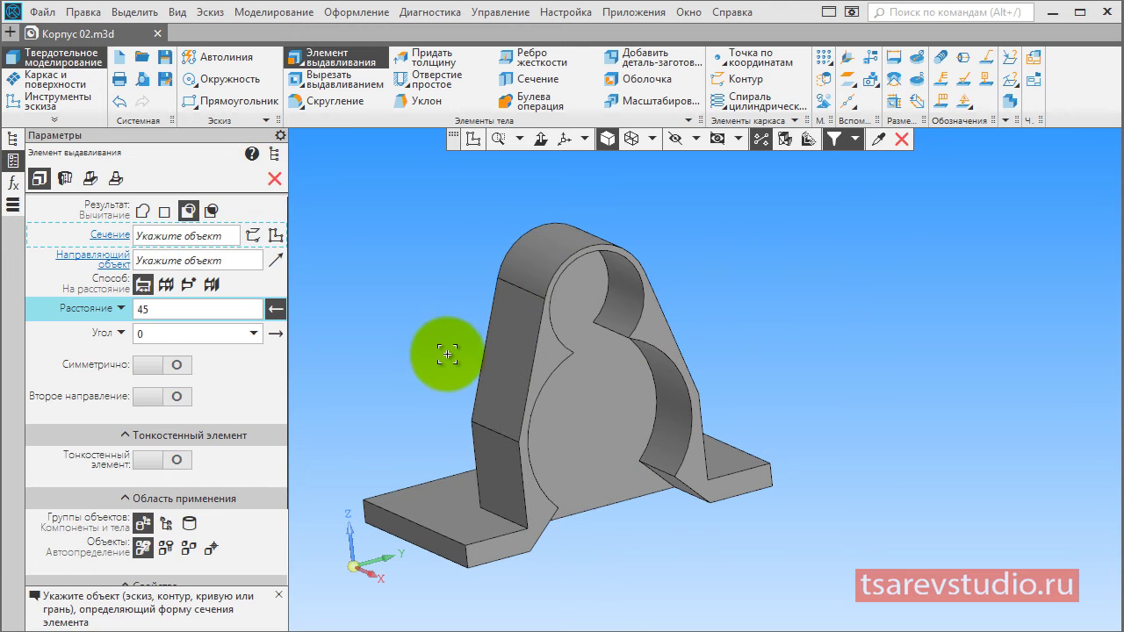
key(Escape)
shift+middle_drag(463, 385, 501, 378)
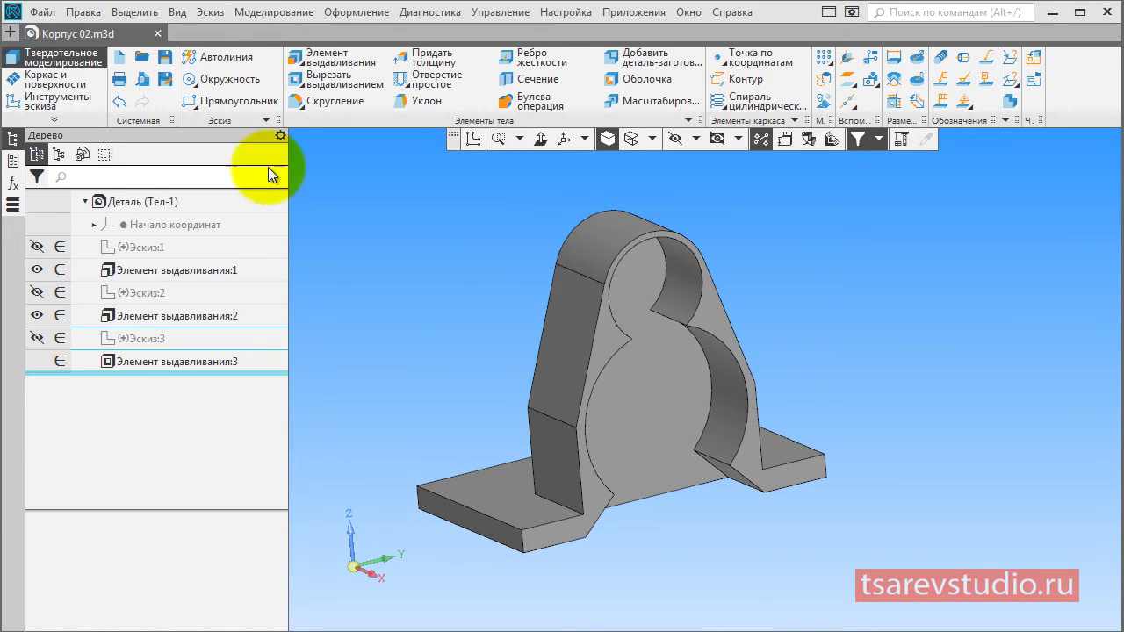
click(164, 56)
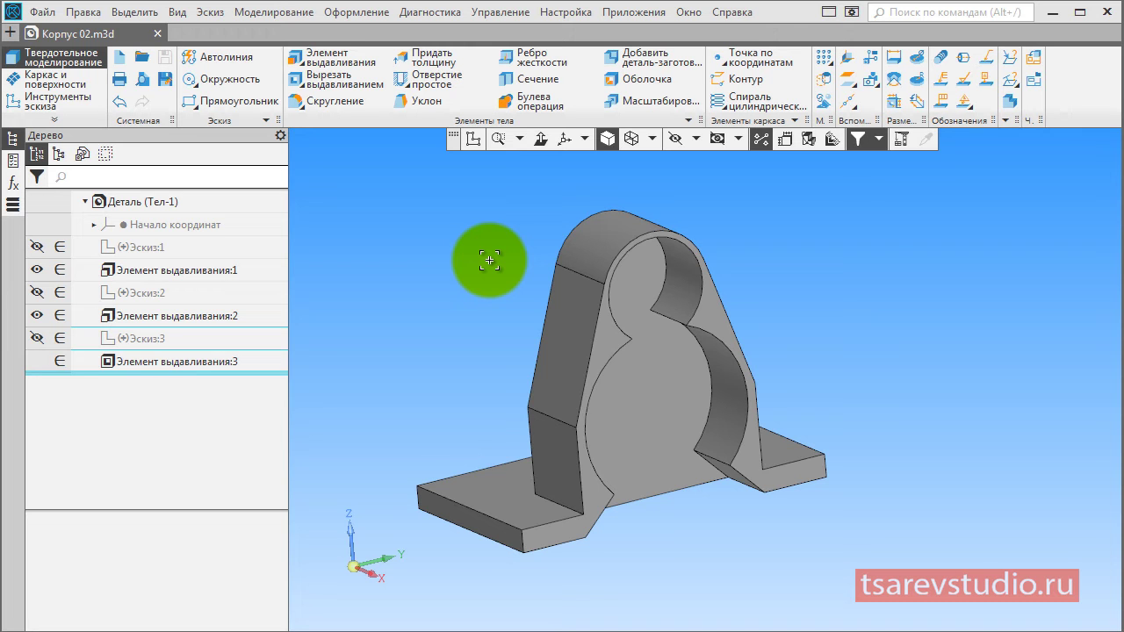
Start a sketch on the front face and draw a lower arc of about 46 mm radius, centred on the upright's top arc.
shift+middle_drag(475, 324, 517, 334)
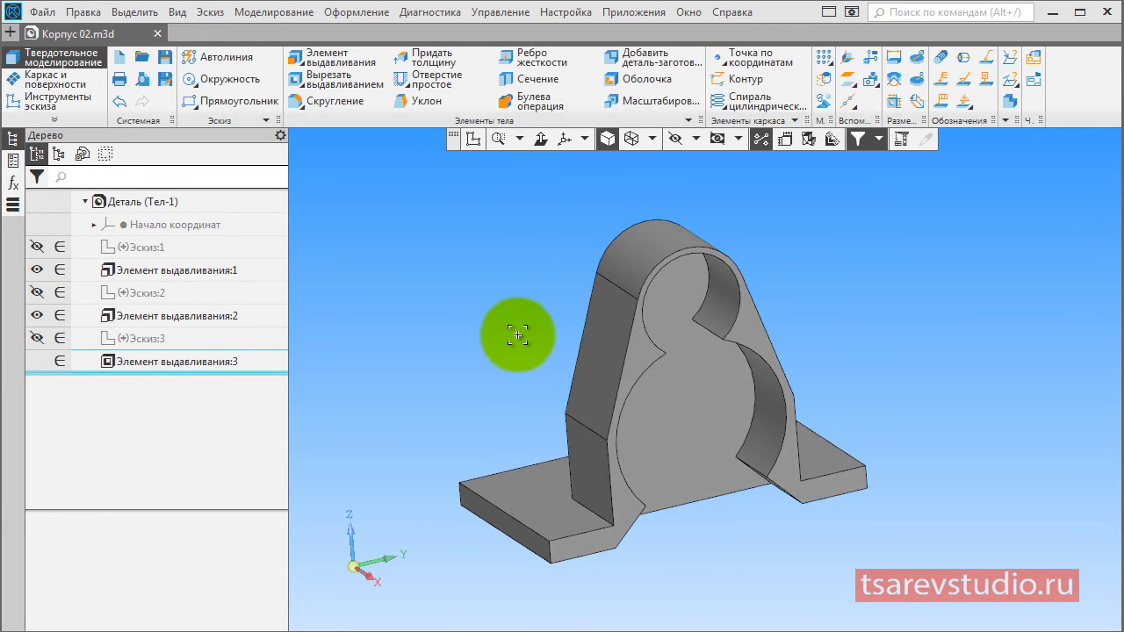
click(651, 345)
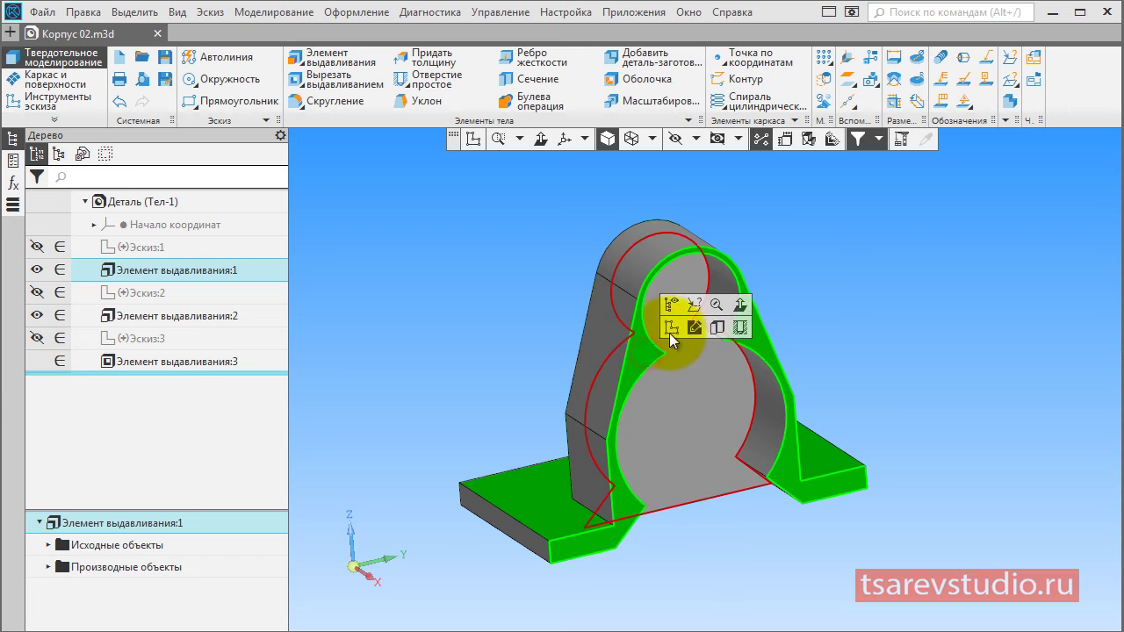
click(670, 328)
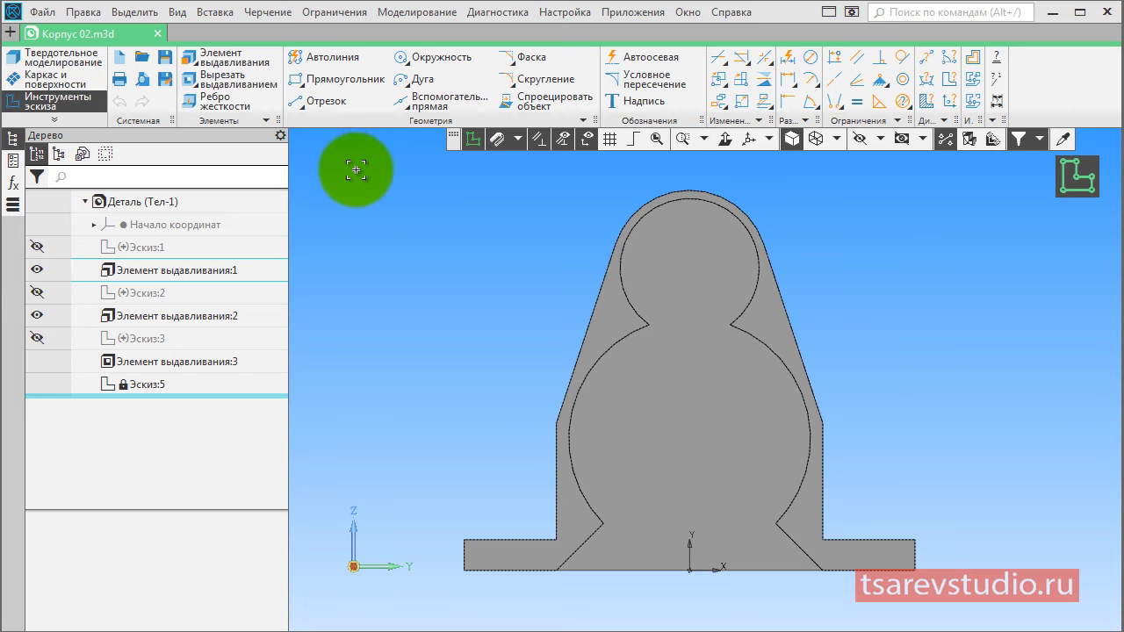
click(416, 85)
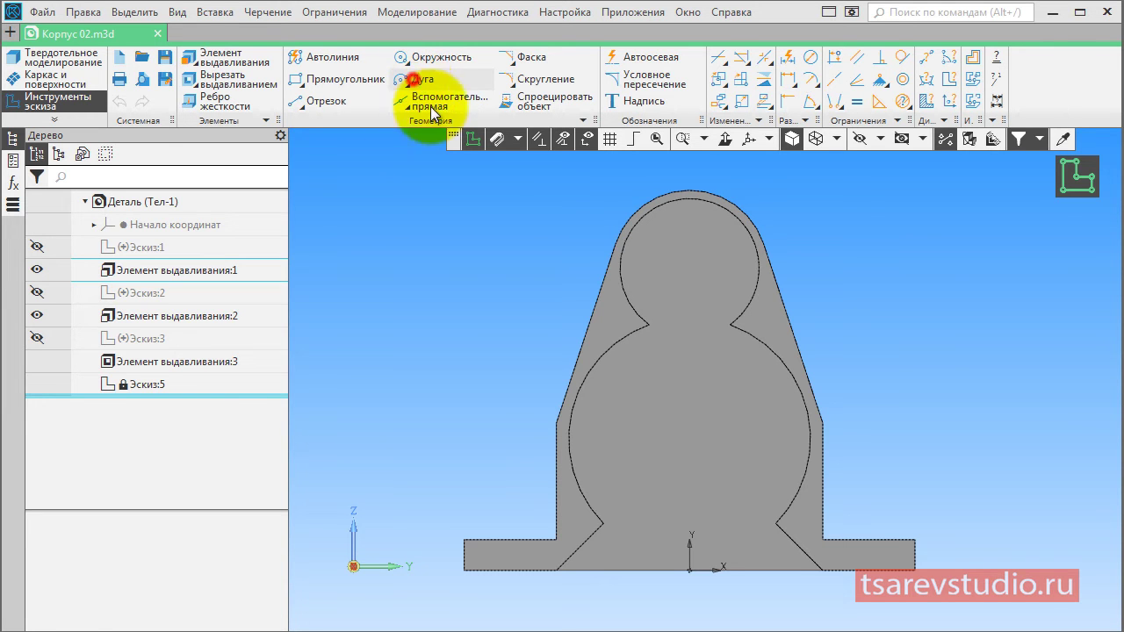
right_click(545, 243)
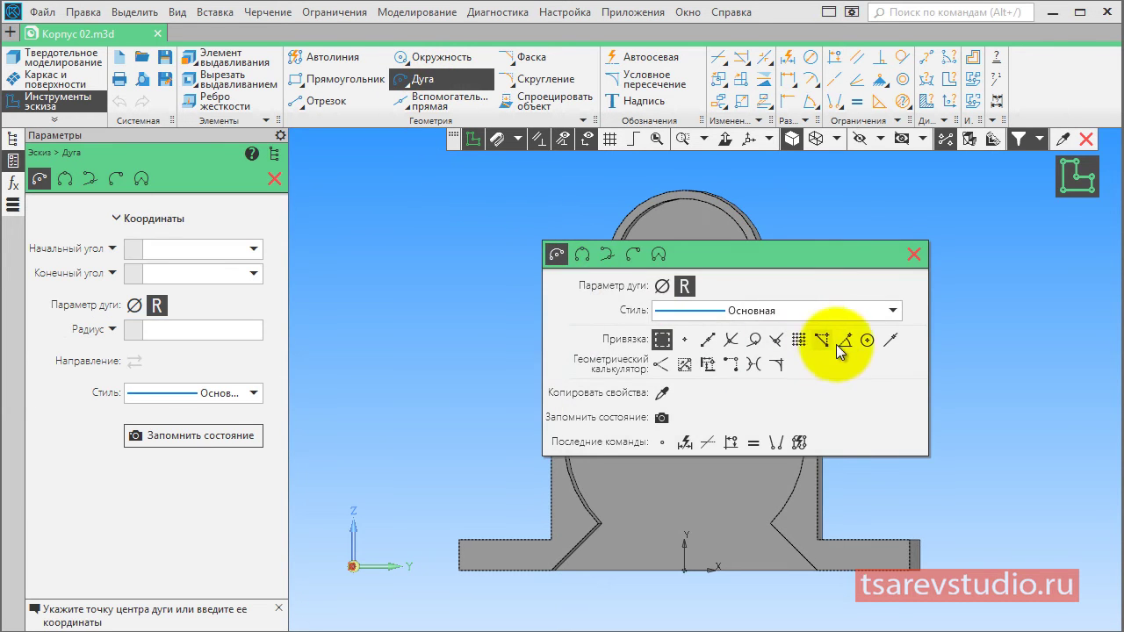
click(866, 340)
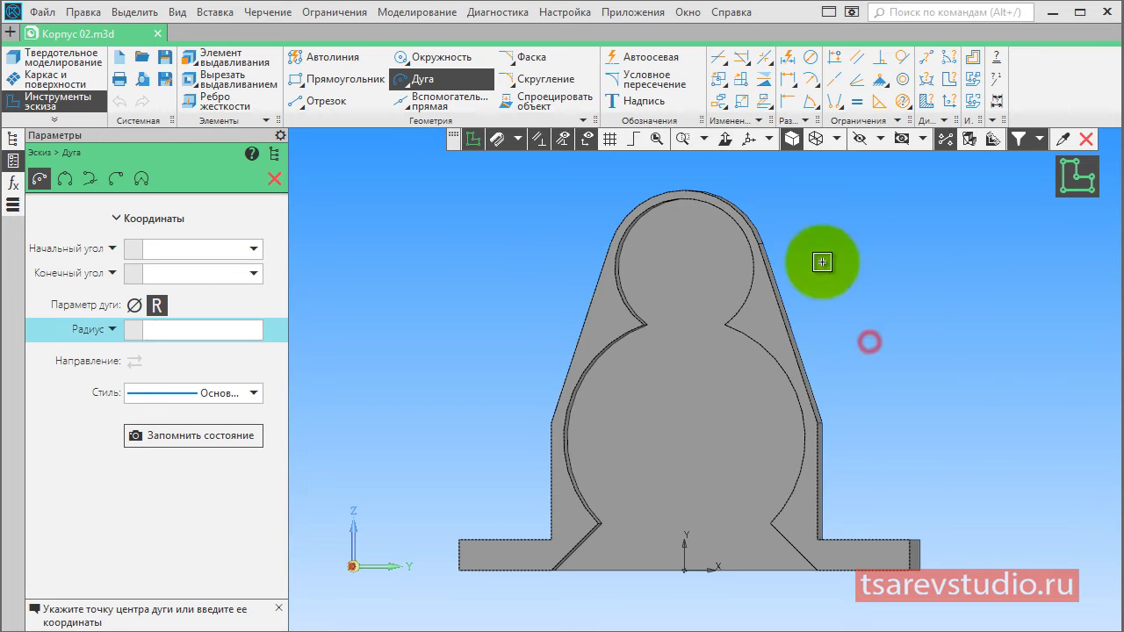
click(707, 194)
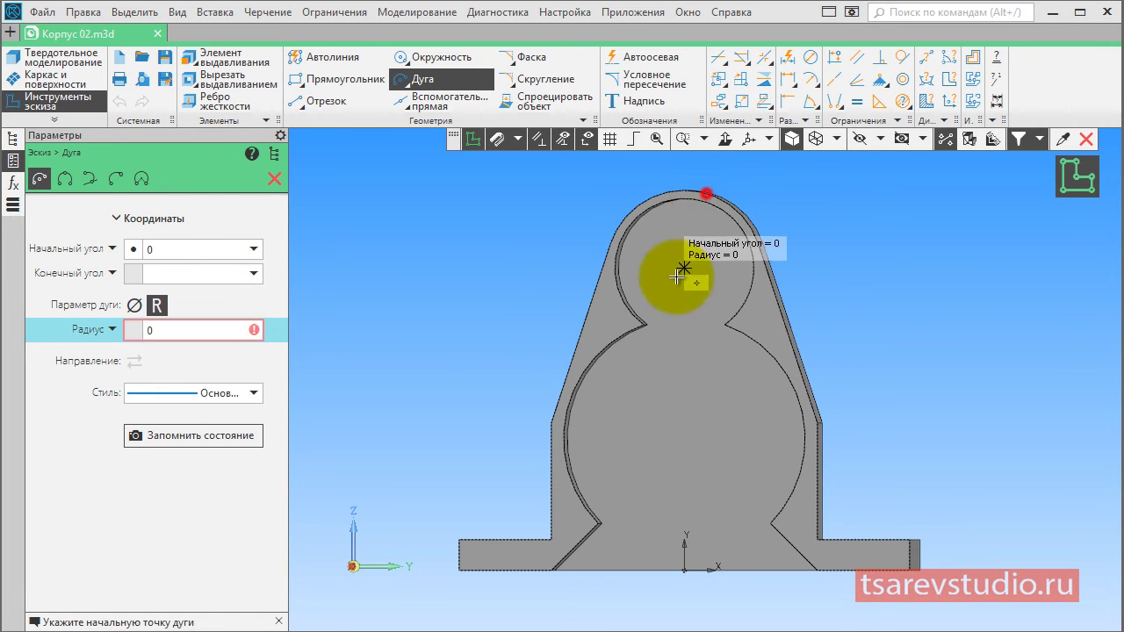
click(607, 323)
click(759, 325)
right_click(852, 300)
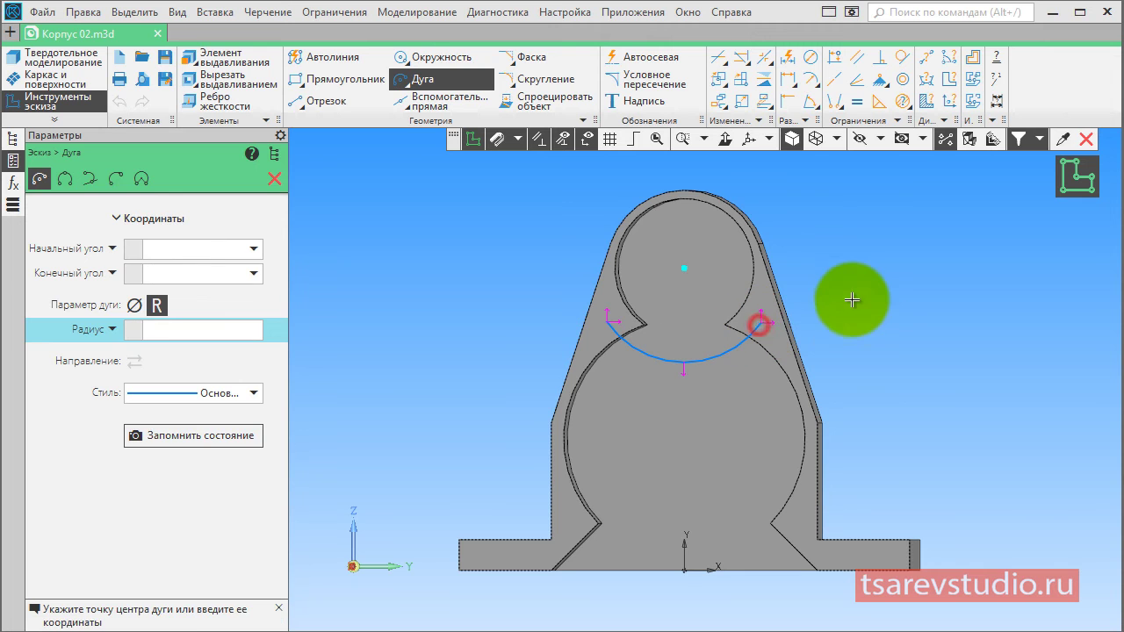
Place points at both ends of the new arc and one on each side near the lower corners of the cavity.
right_click(852, 294)
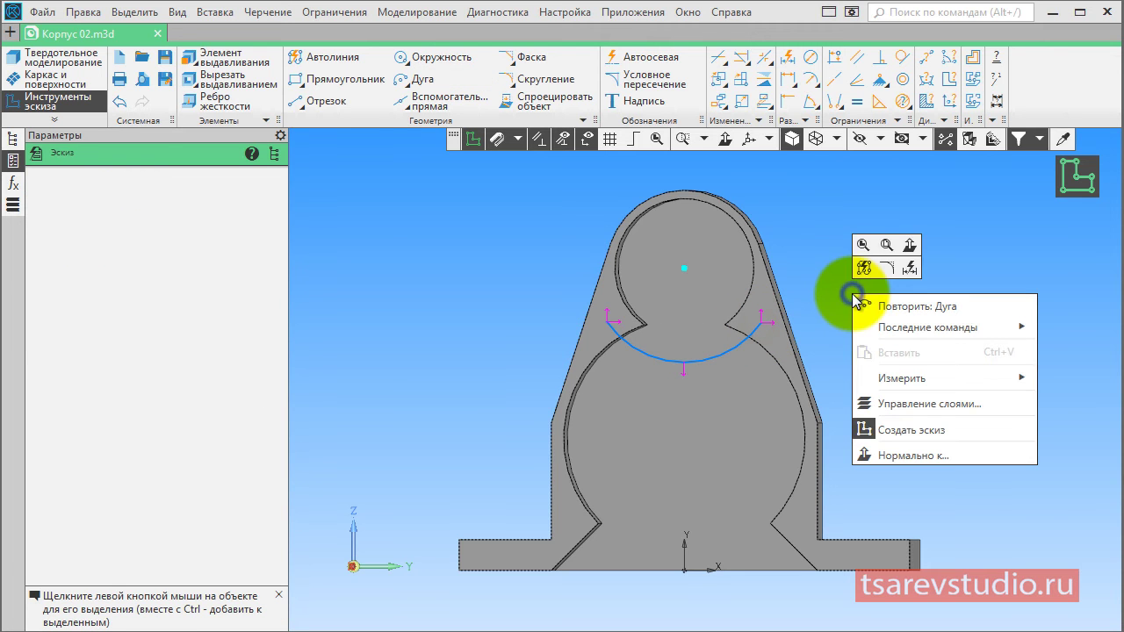
click(911, 248)
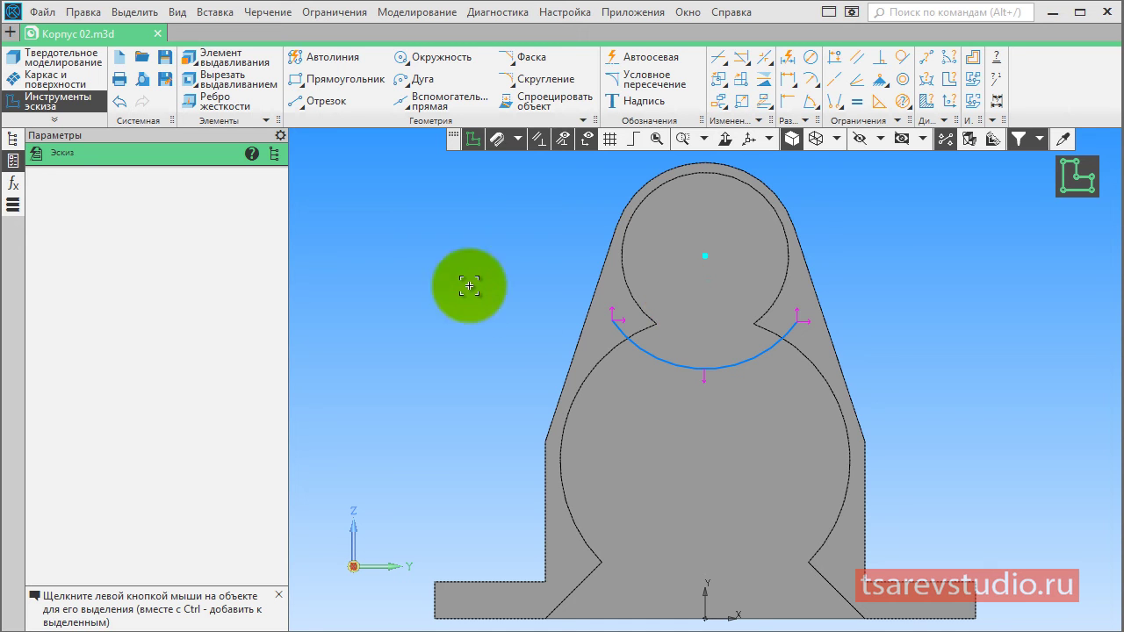
click(413, 113)
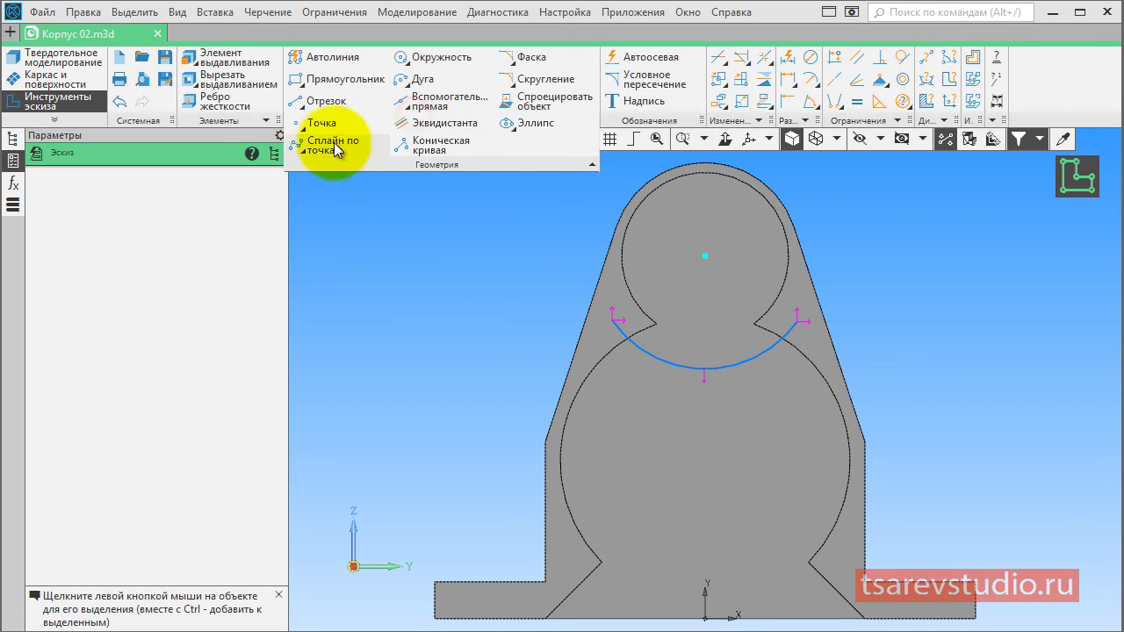
click(314, 123)
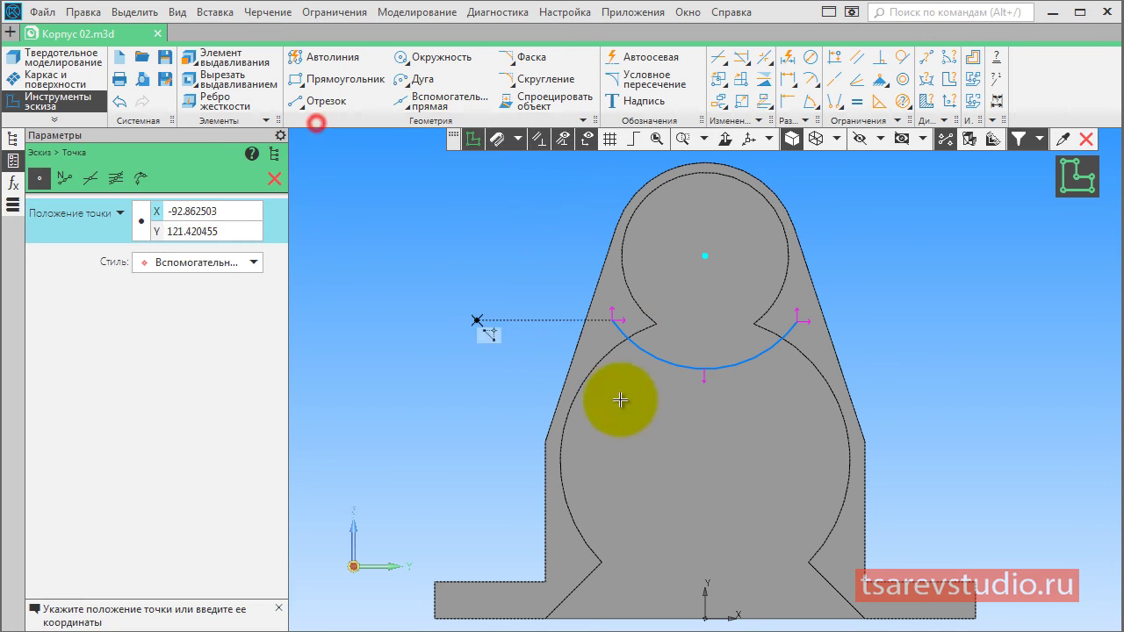
click(613, 319)
click(796, 319)
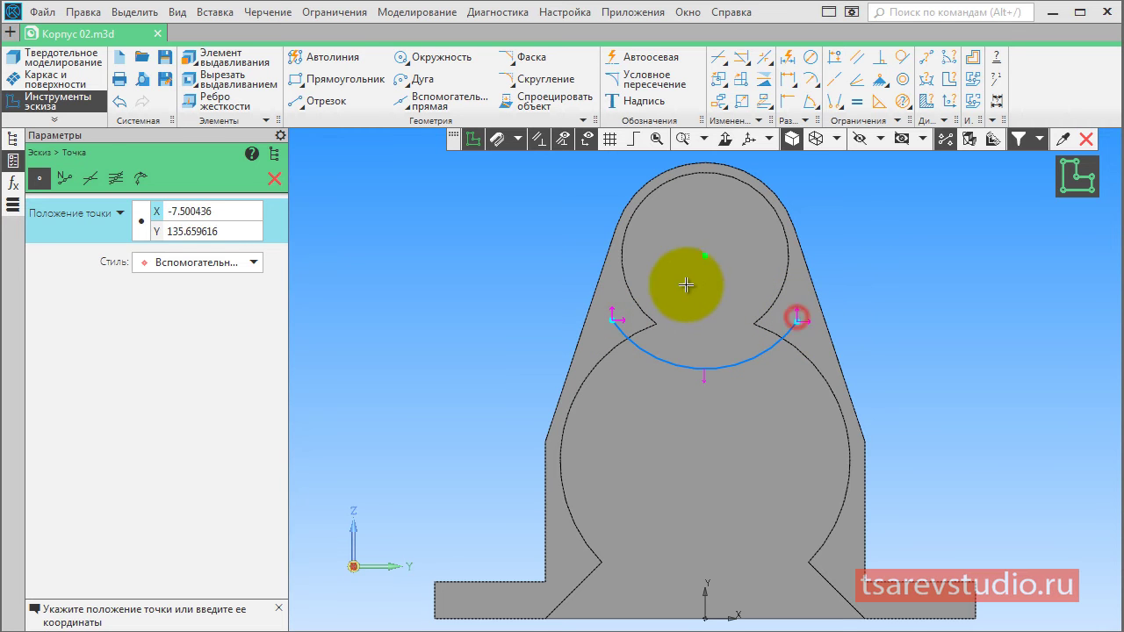
click(568, 559)
click(831, 560)
key(Escape)
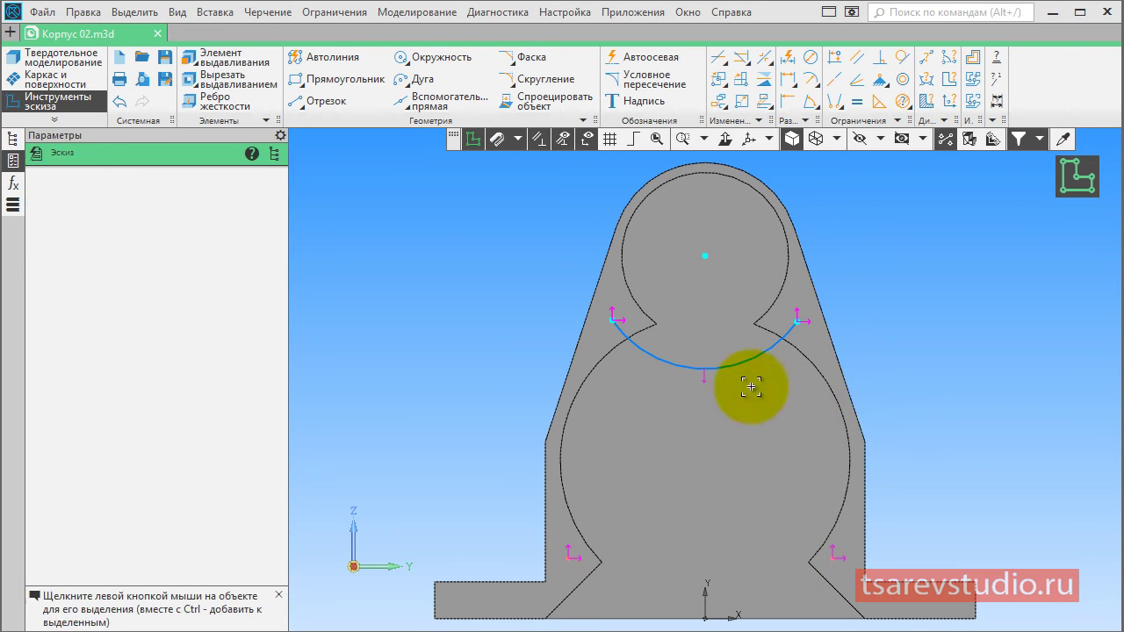
Change the arc's line style to Вспомогательная.
click(660, 359)
click(761, 309)
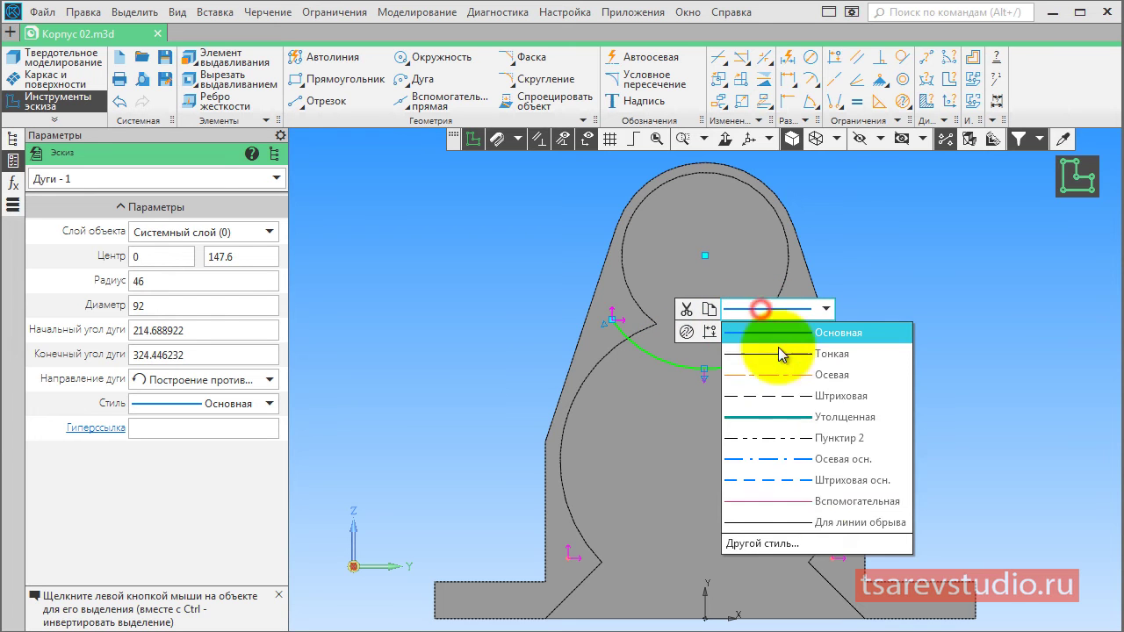
click(814, 501)
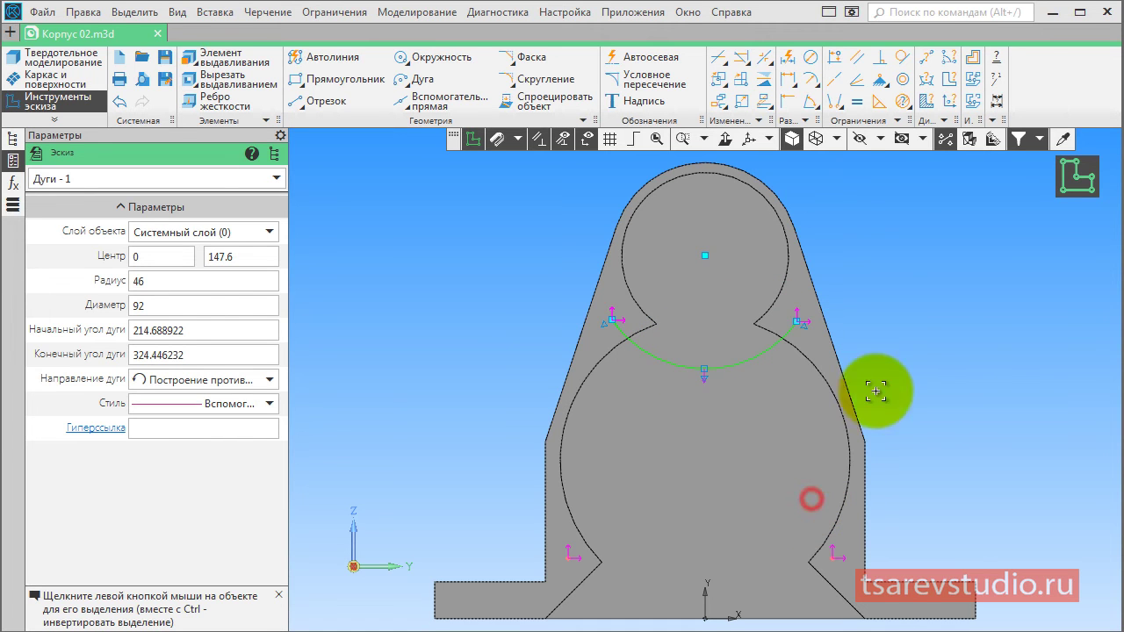
click(848, 188)
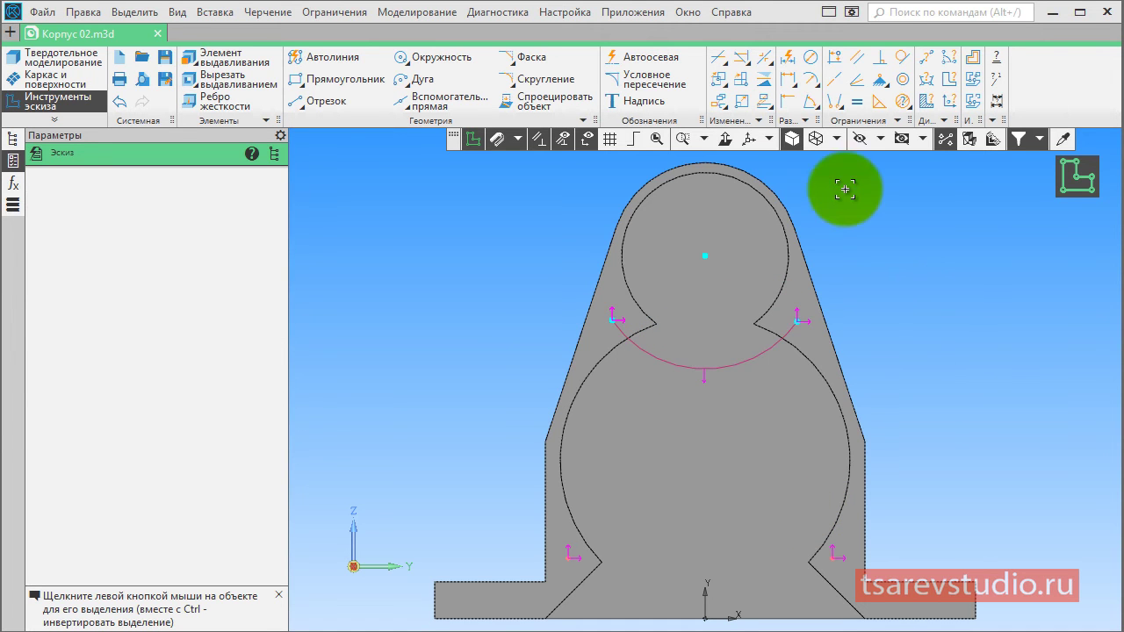
Align the two arc-end points horizontally with each other, and likewise the two lower points.
click(834, 55)
click(612, 318)
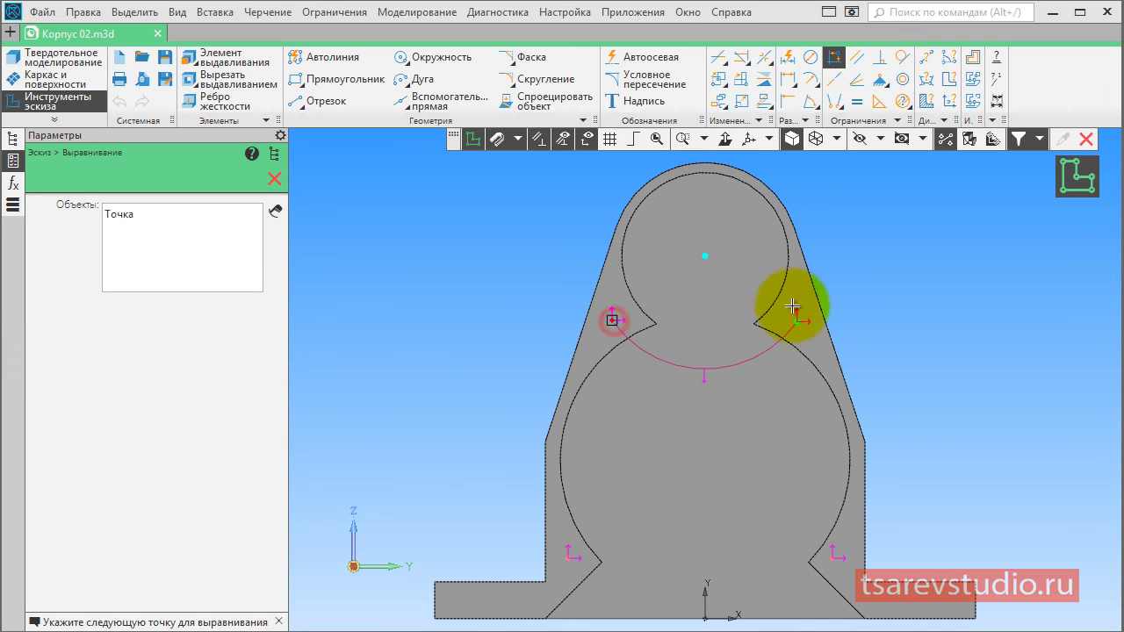
click(796, 321)
click(701, 317)
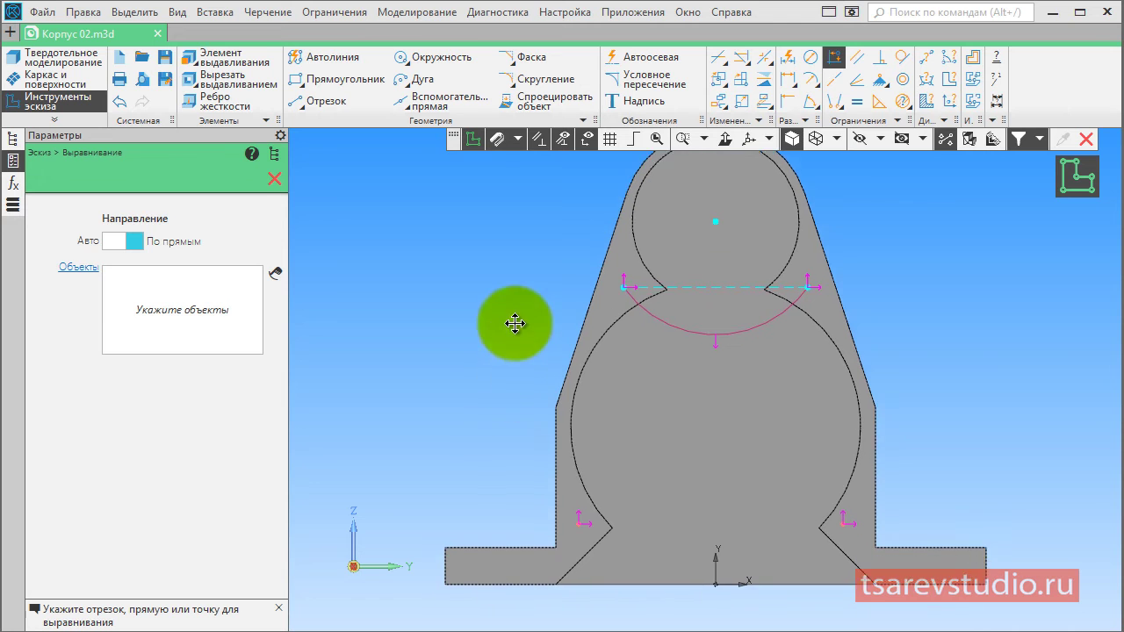
click(578, 507)
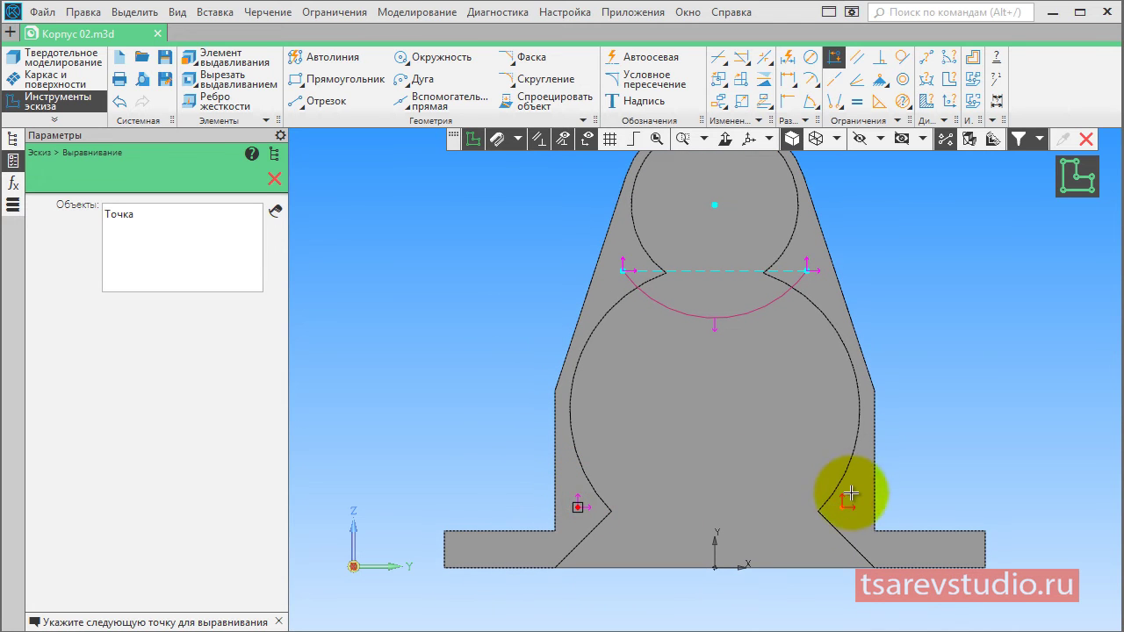
click(842, 507)
click(731, 507)
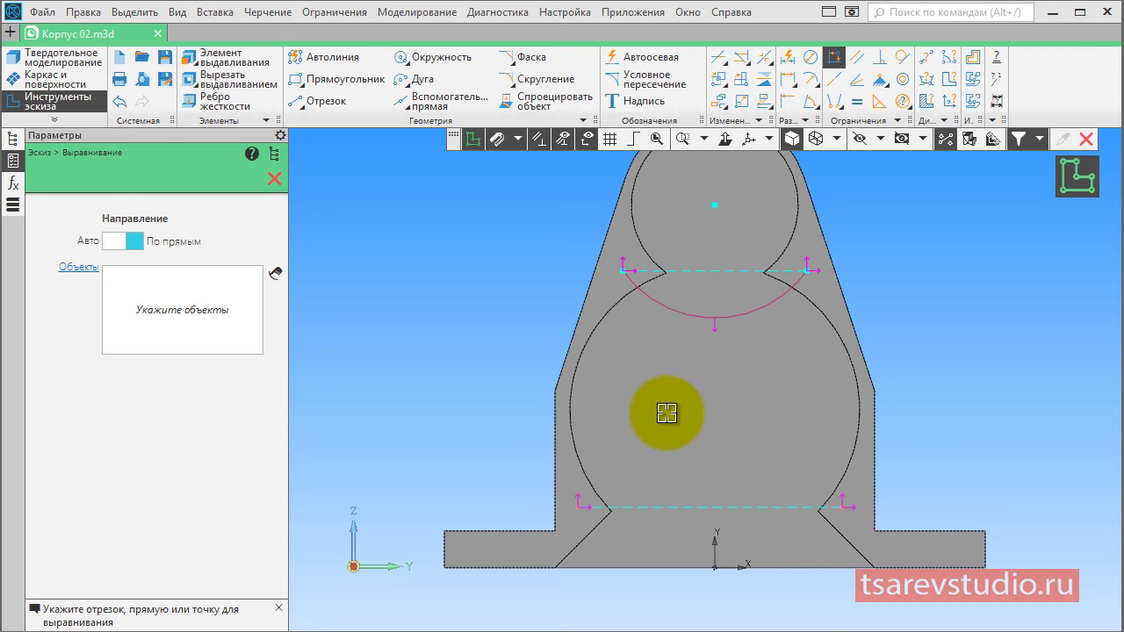
Add a radius dimension of 45 mm to the construction arc.
scroll(665, 415, down, 1)
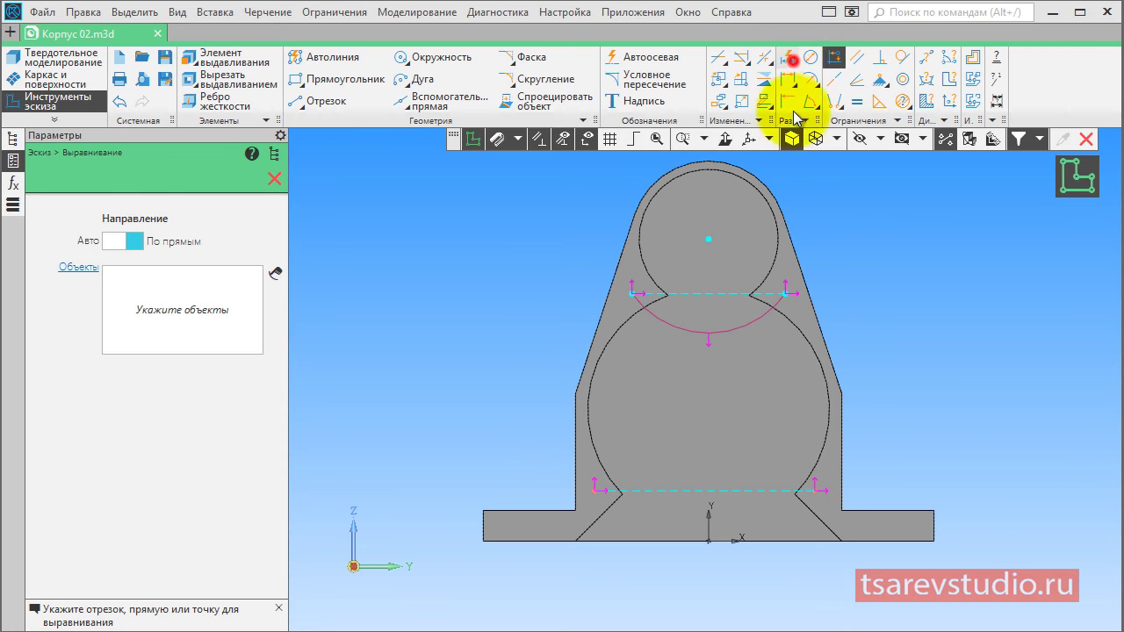
click(787, 57)
click(693, 331)
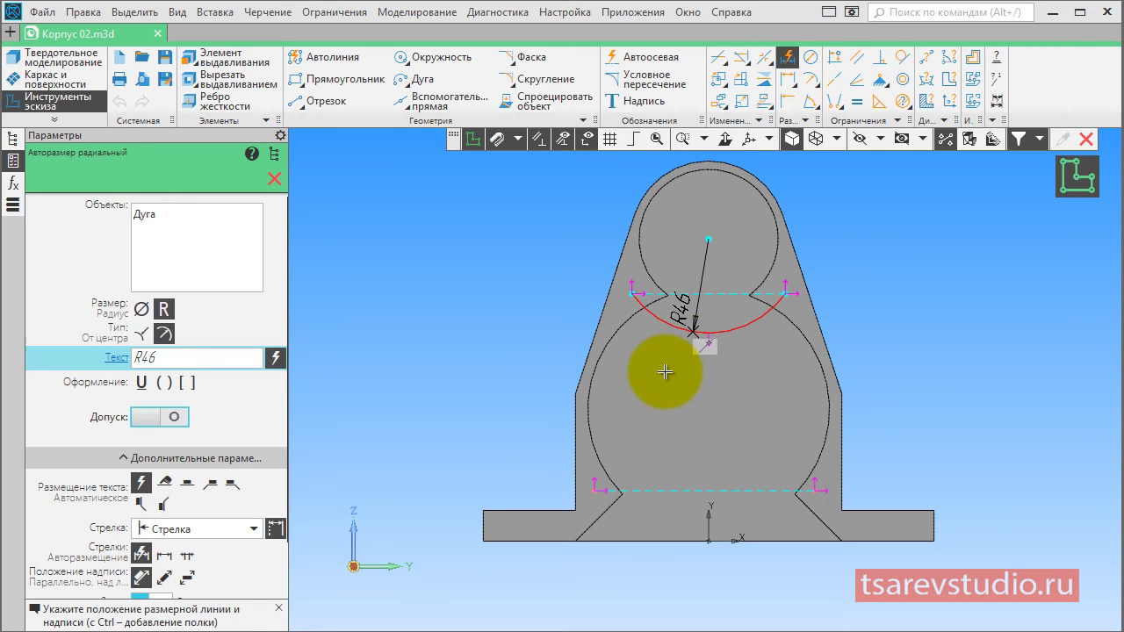
click(664, 372)
text(45)
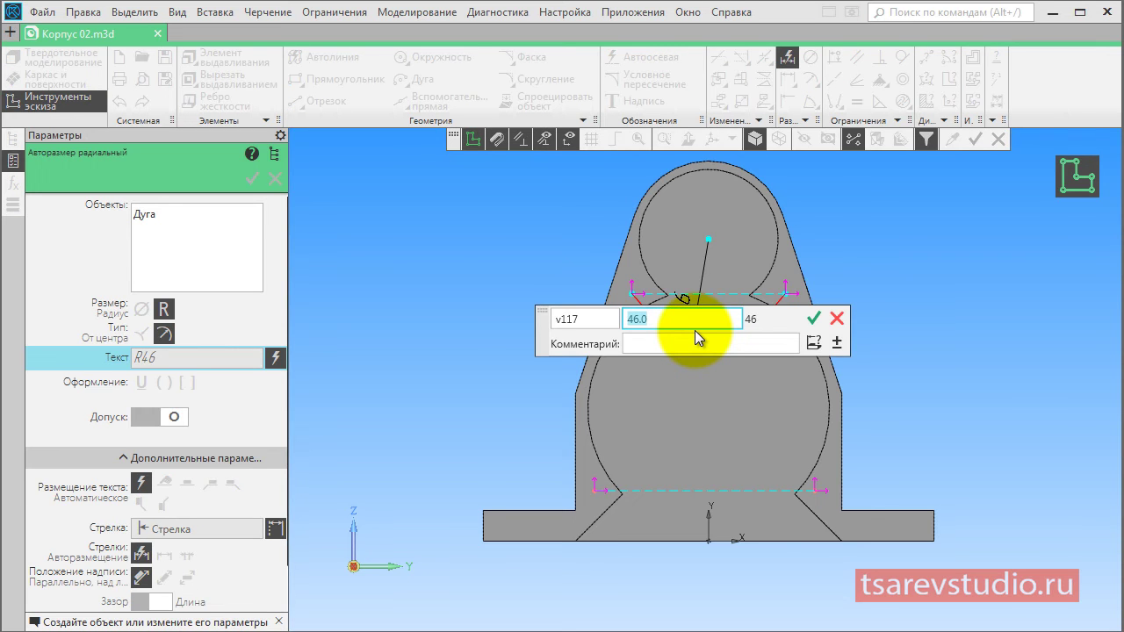
key(Return)
Dimension the horizontal distance between the two arc-end points and set it to 74 mm.
scroll(697, 264, up, 1)
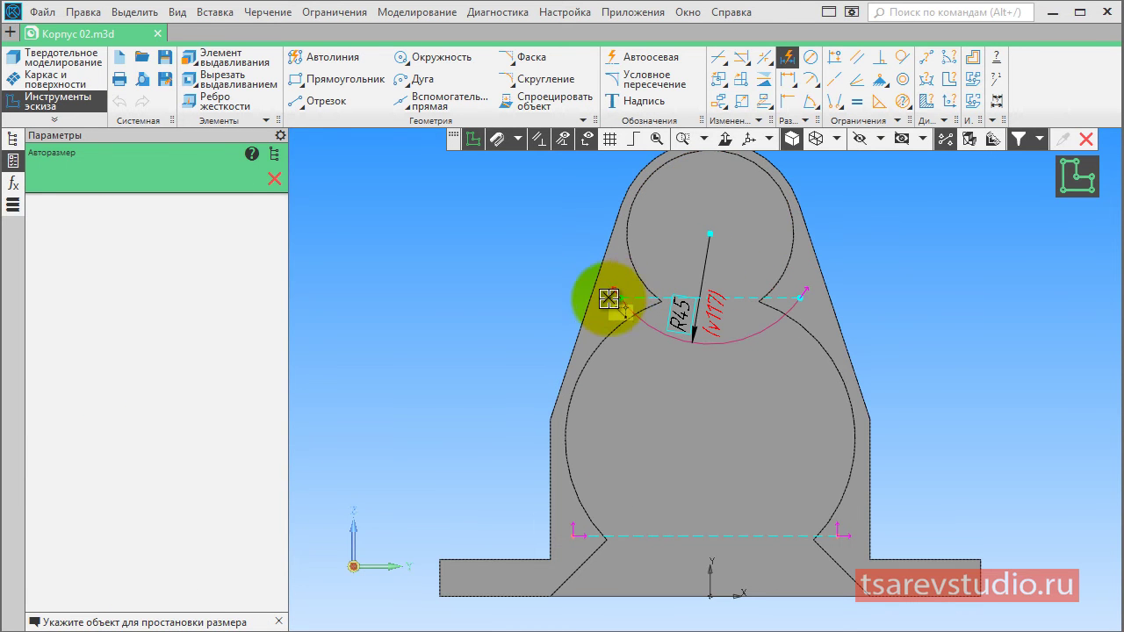
click(618, 298)
click(800, 299)
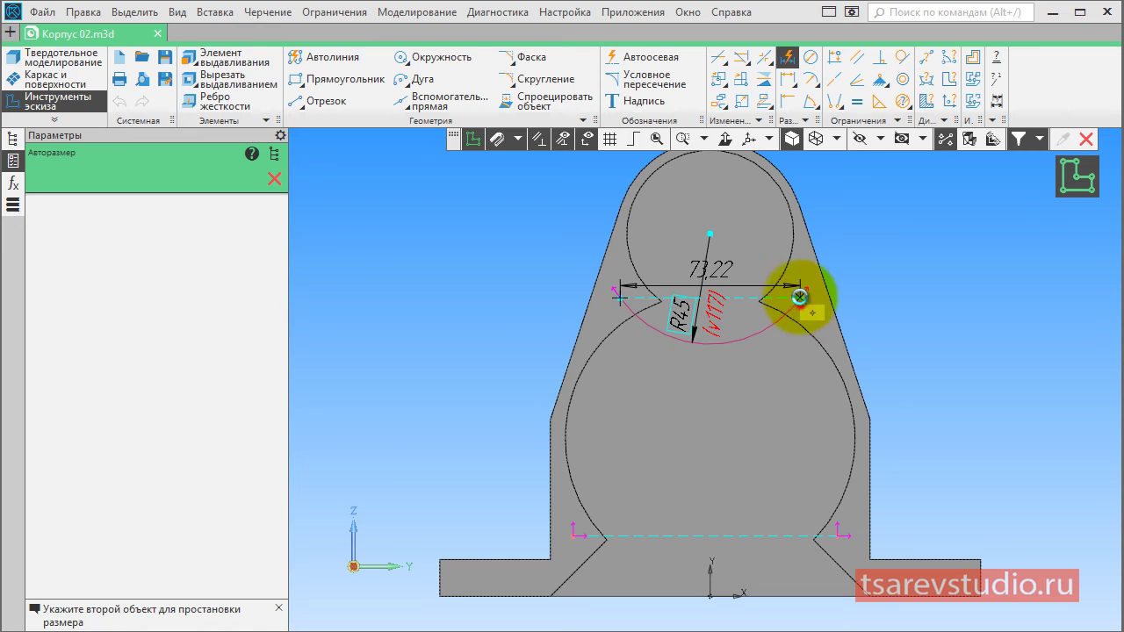
click(691, 394)
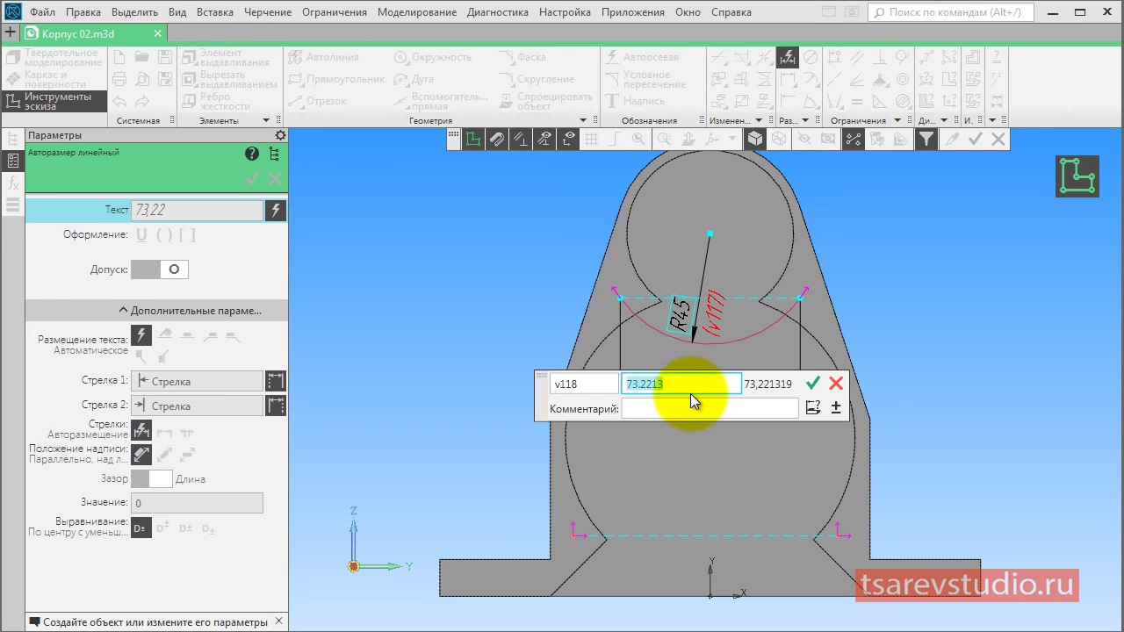
text(74)
key(Return)
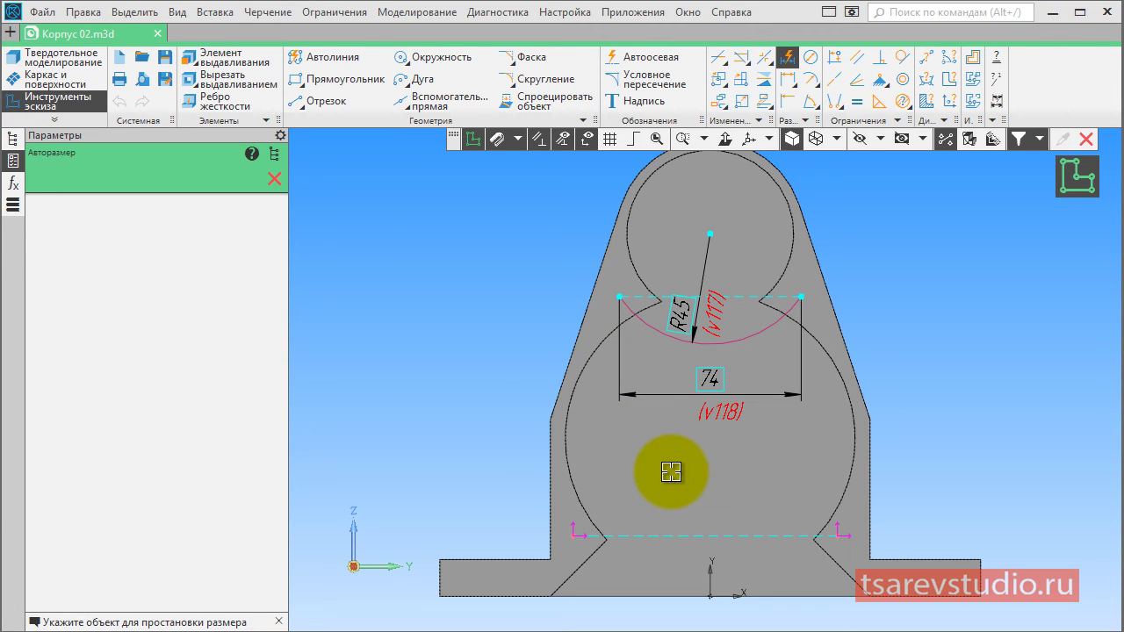
Add a 20 mm vertical dimension from the sketch origin to the lower left point.
scroll(647, 326, down, 2)
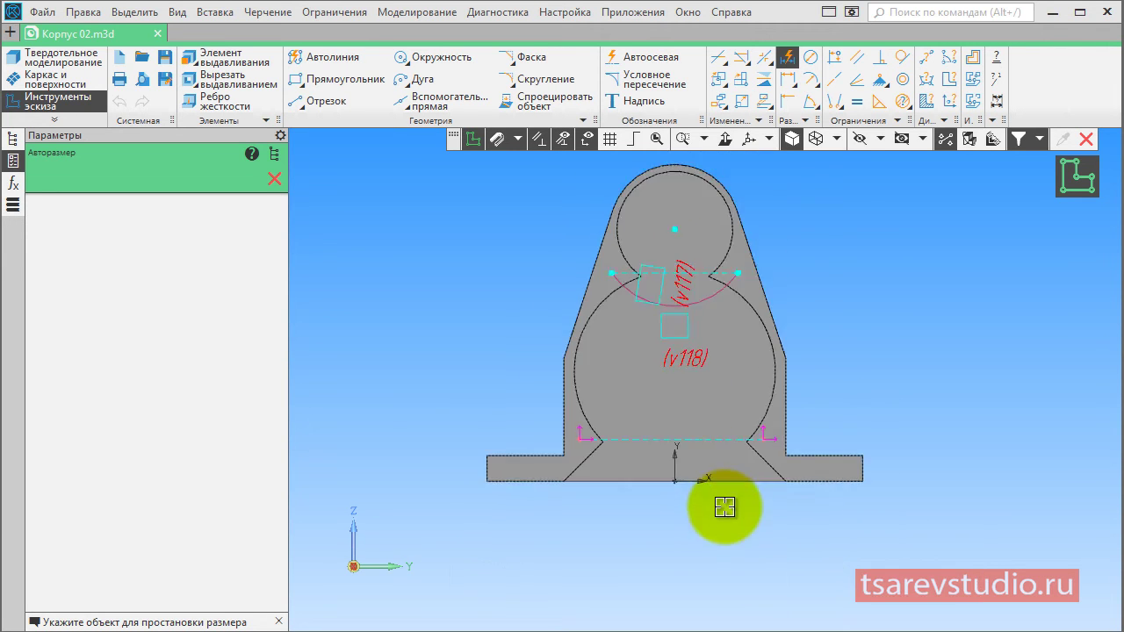
scroll(723, 501, up, 2)
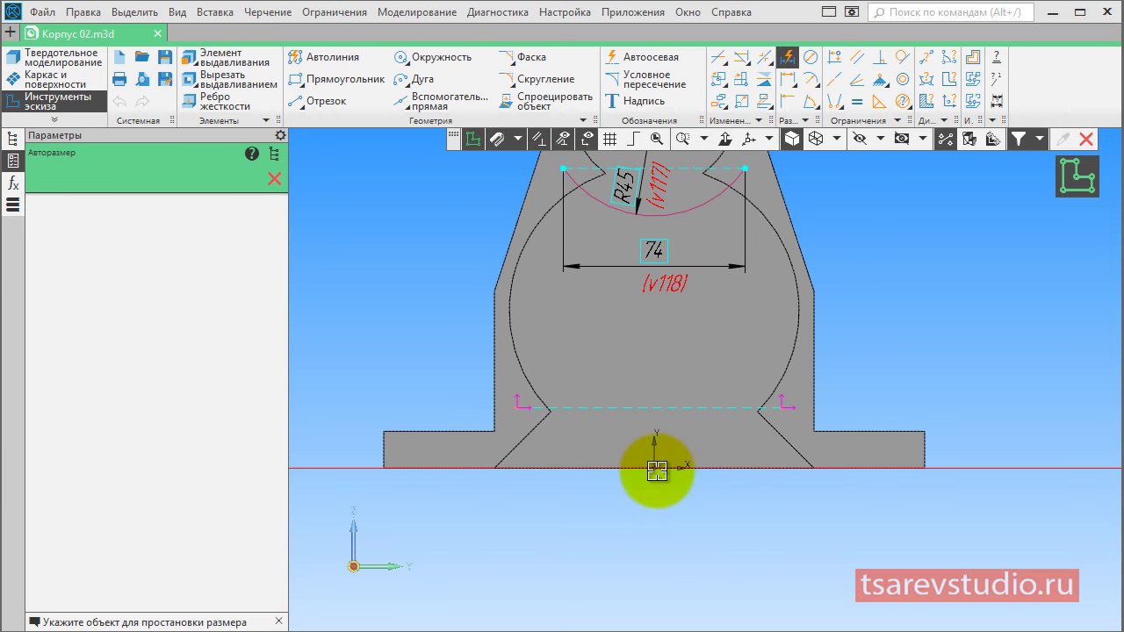
click(654, 467)
click(522, 409)
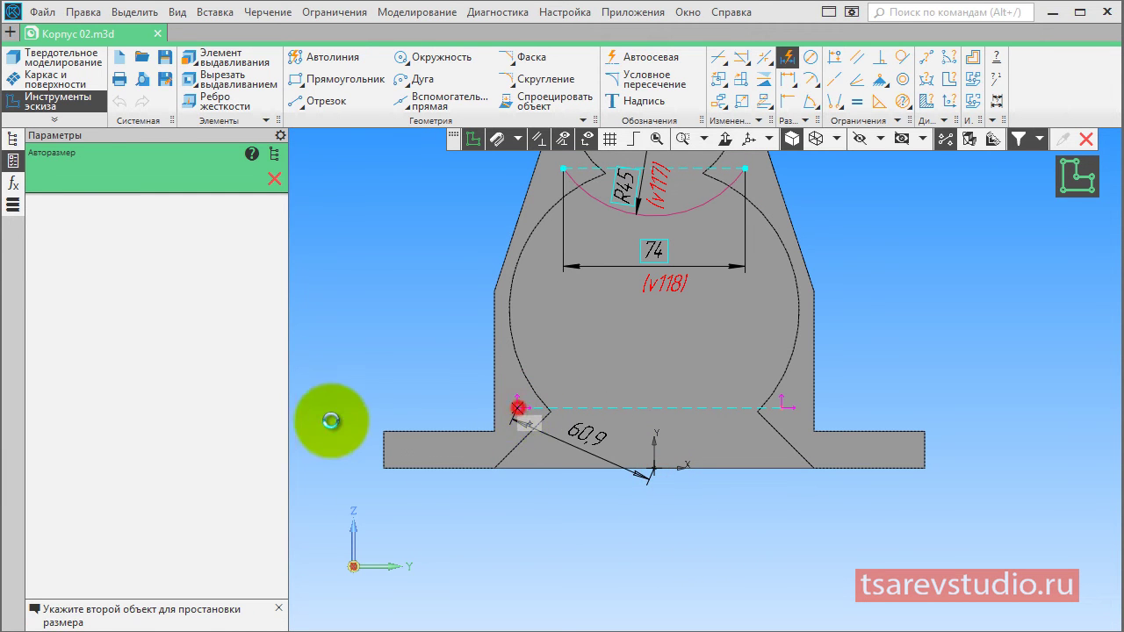
click(326, 432)
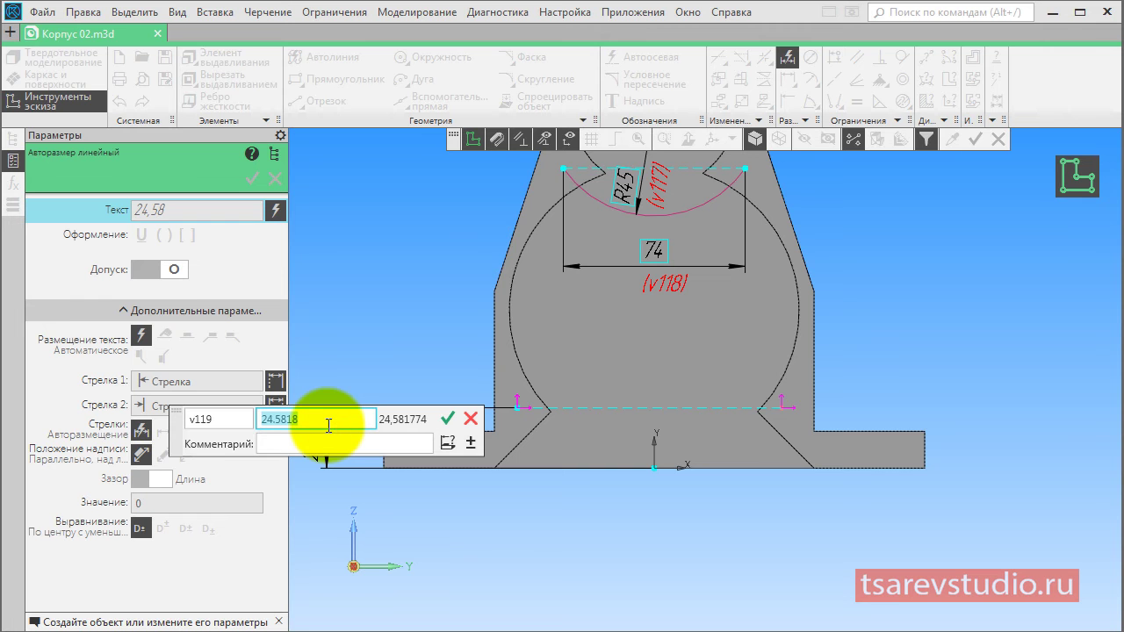
key(Return)
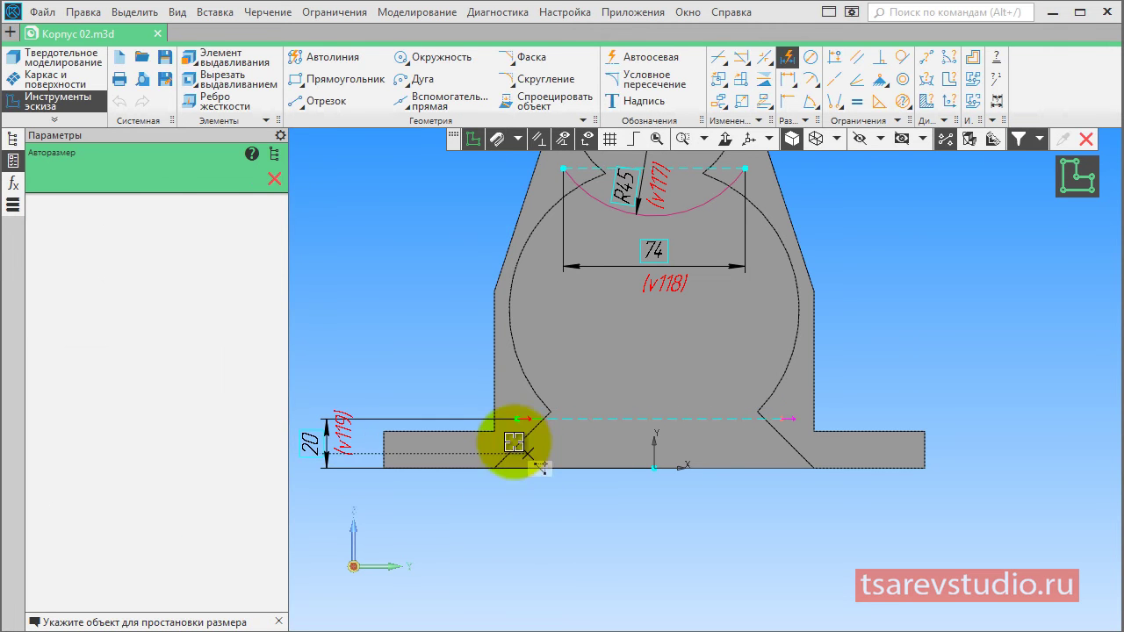
Add a 114 mm horizontal dimension between the two lower points.
click(517, 422)
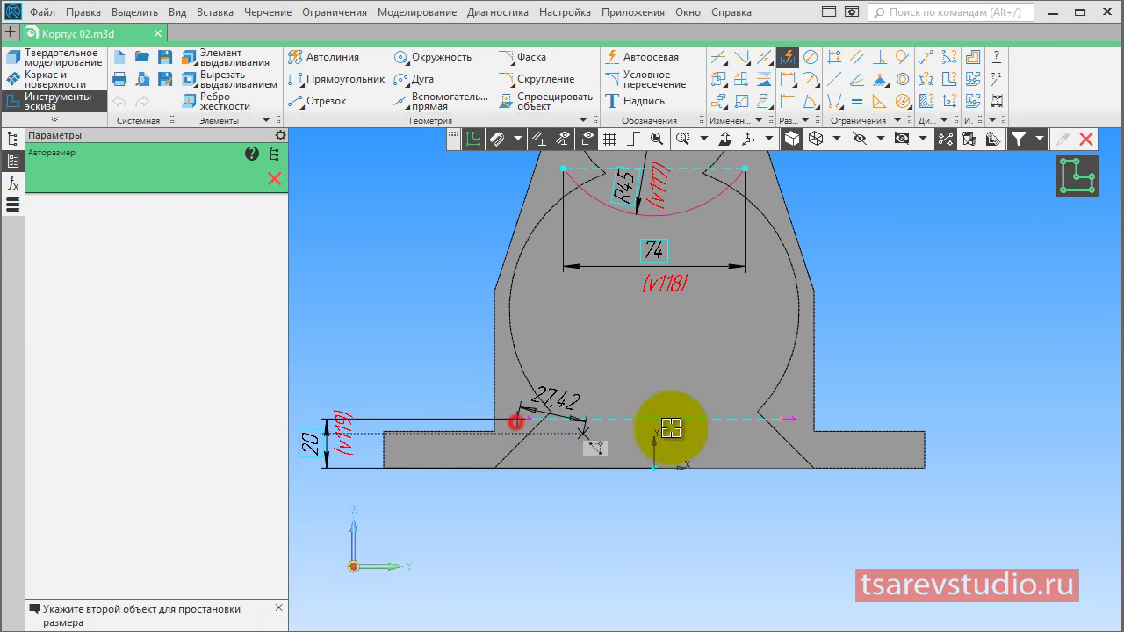
click(782, 419)
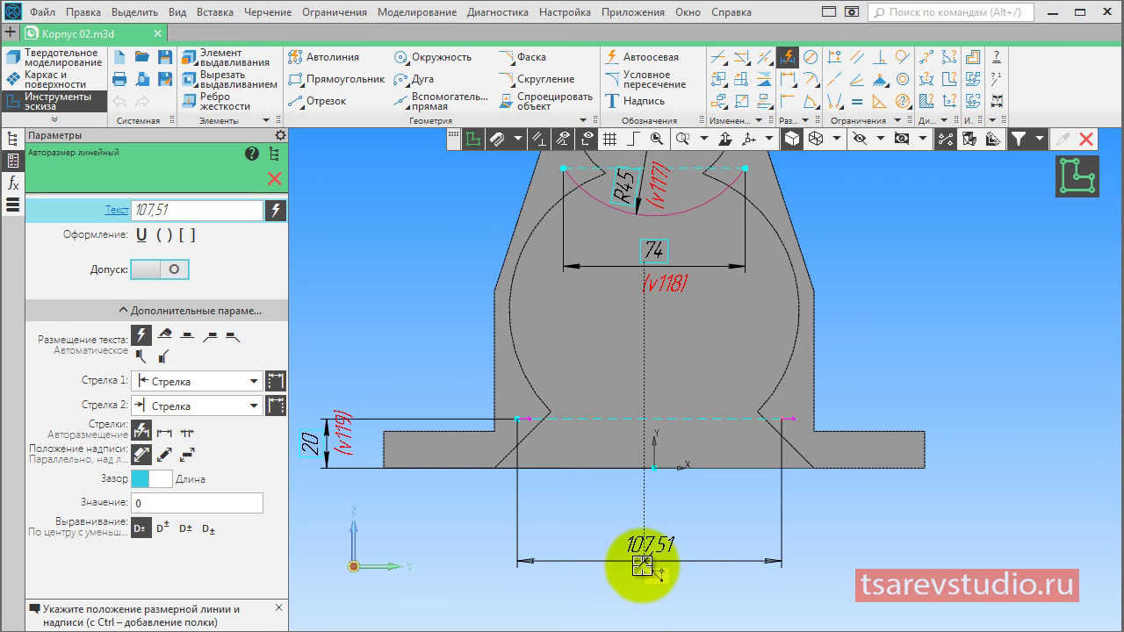
click(638, 595)
text(114)
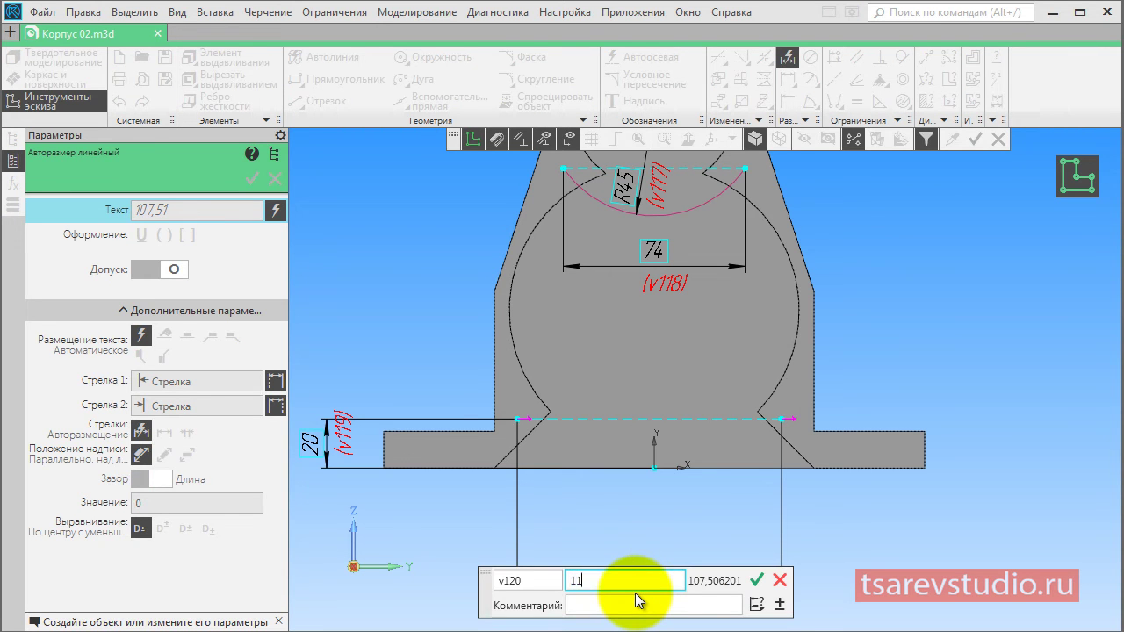
key(Return)
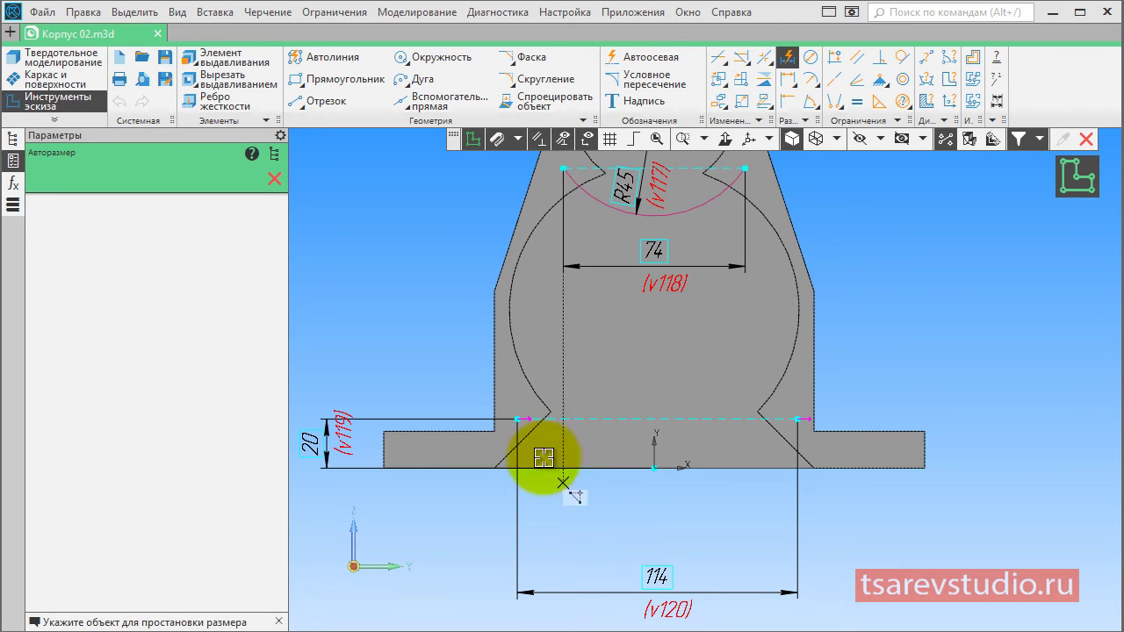
Dimension the lower left point horizontally from the origin with the expression v120/2, and finish the sketch.
click(516, 421)
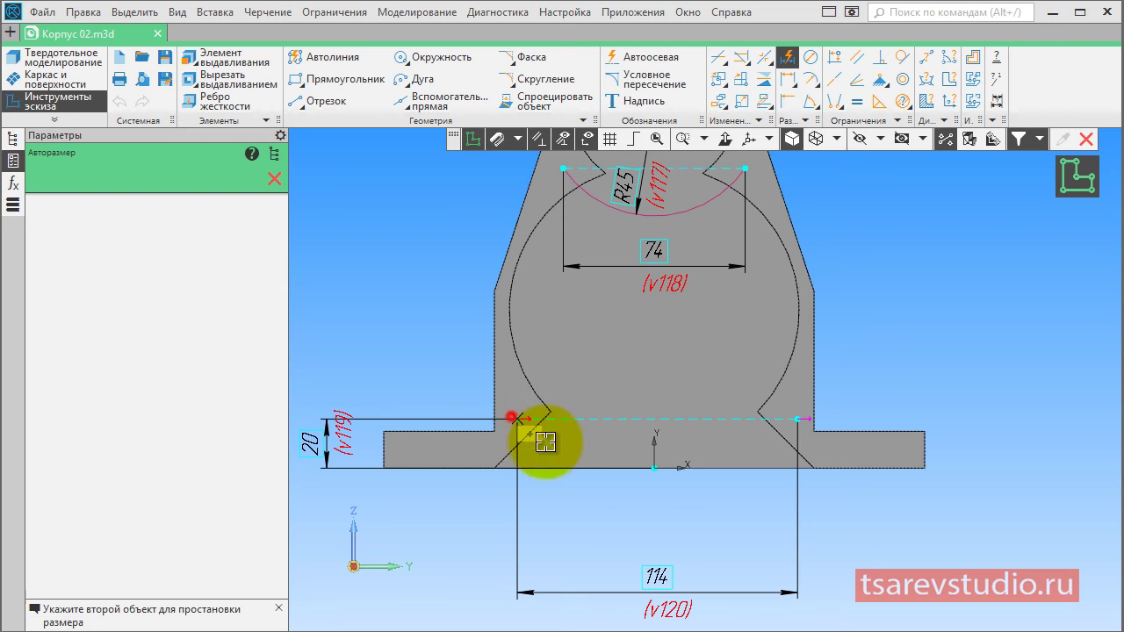
click(654, 467)
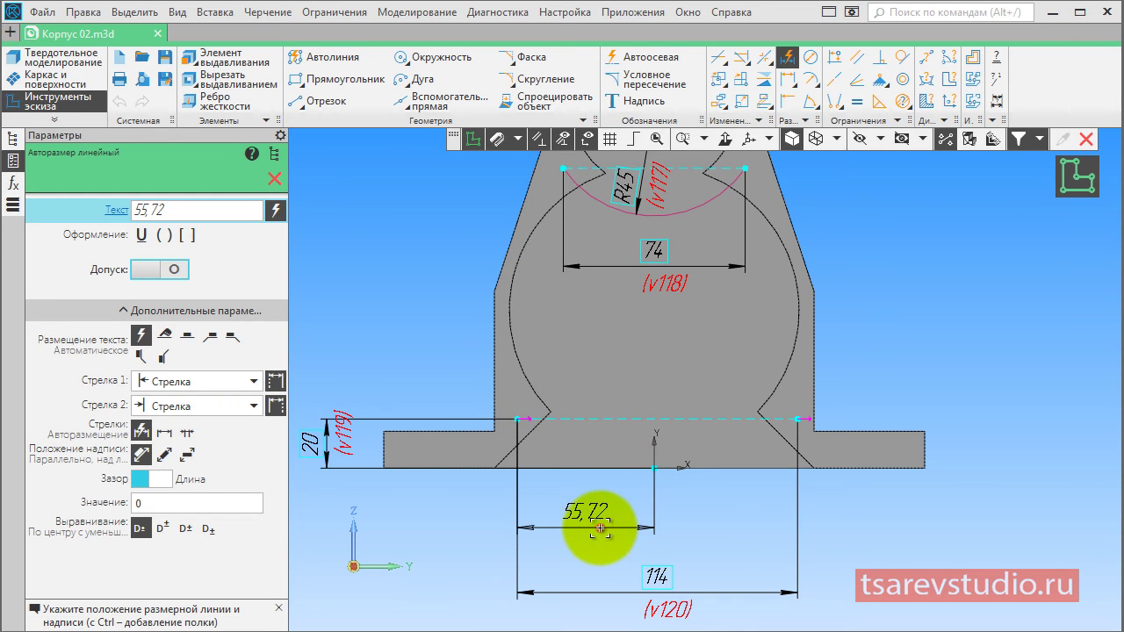
click(600, 528)
drag(449, 514, 451, 328)
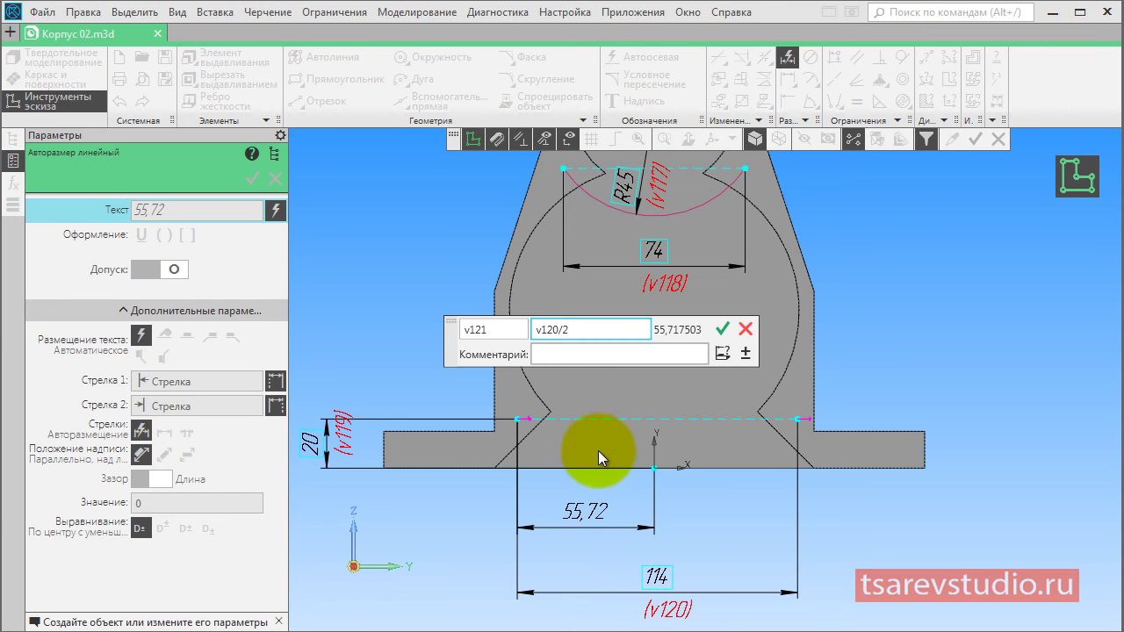
click(719, 329)
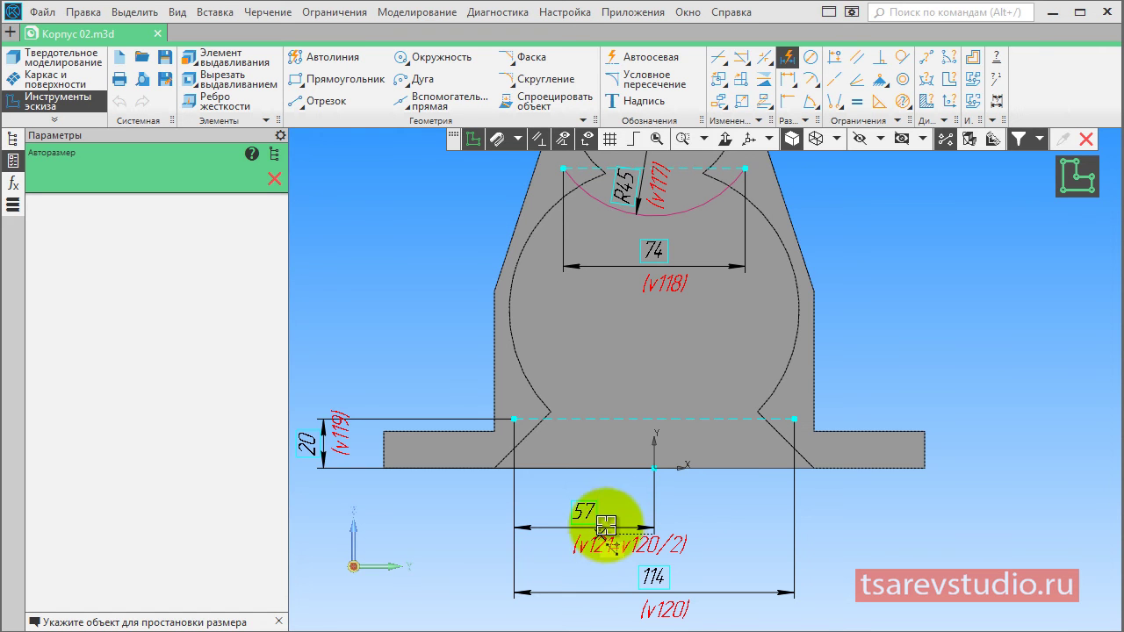
scroll(690, 491, down, 1)
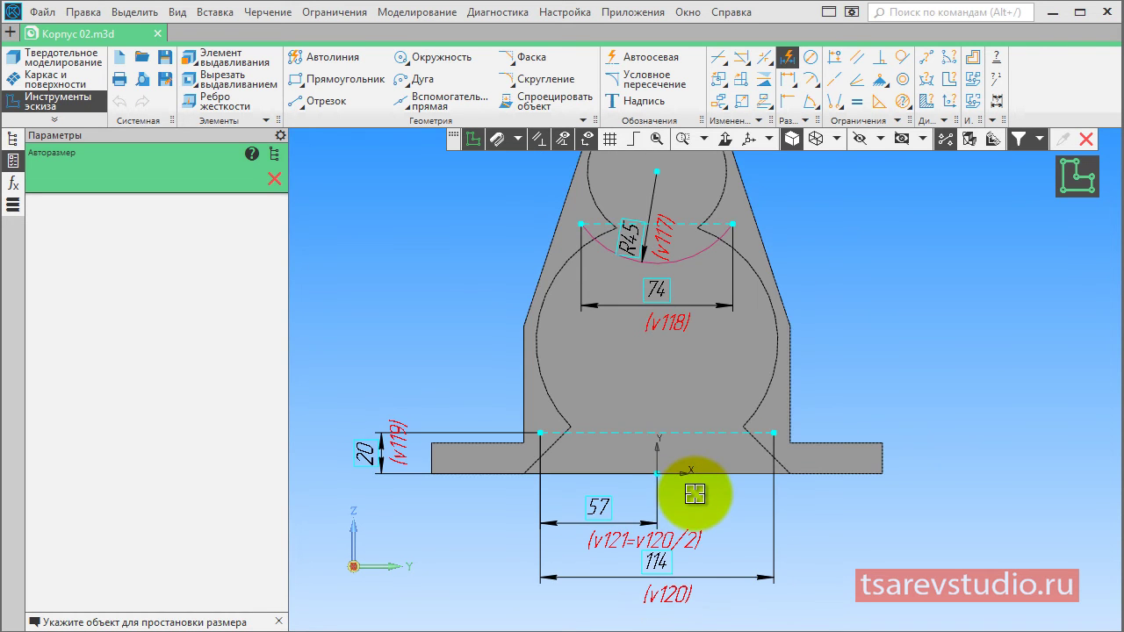
scroll(659, 571, down, 1)
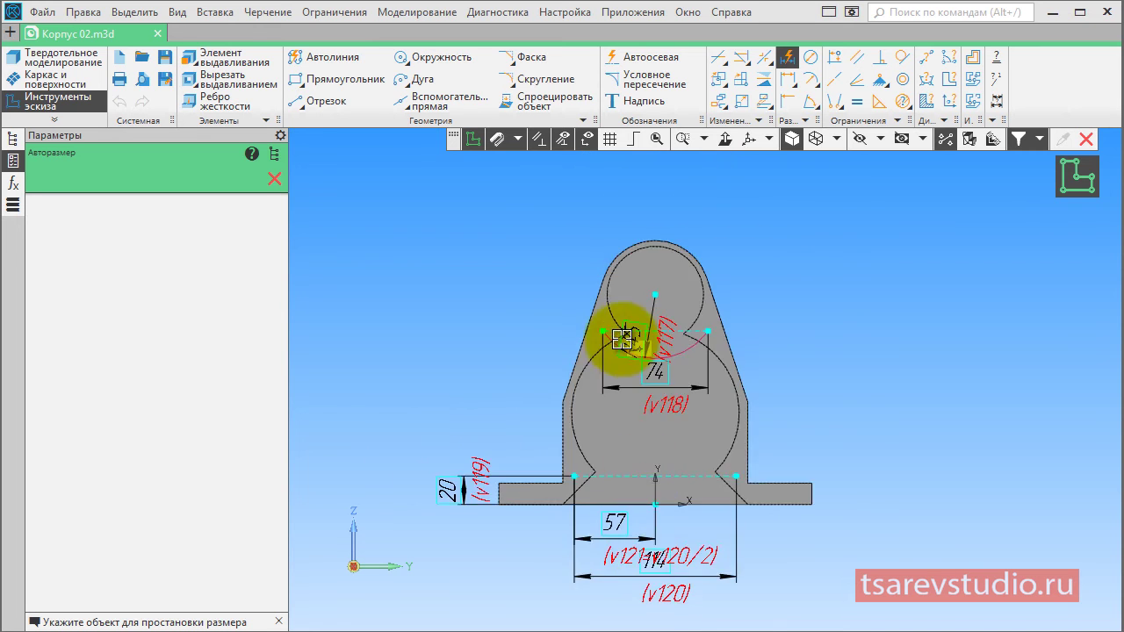
click(1076, 176)
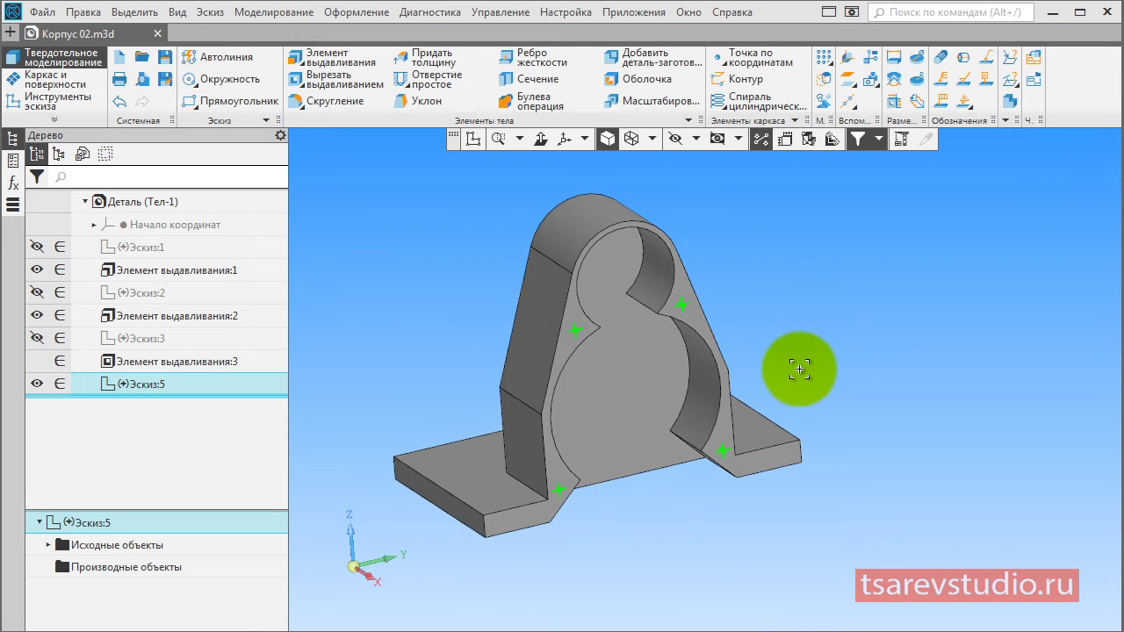
Set up a simple hole with coarse-pitch metric thread, diameter 10 mm, thread length 18 mm and hole depth 24 mm.
click(445, 81)
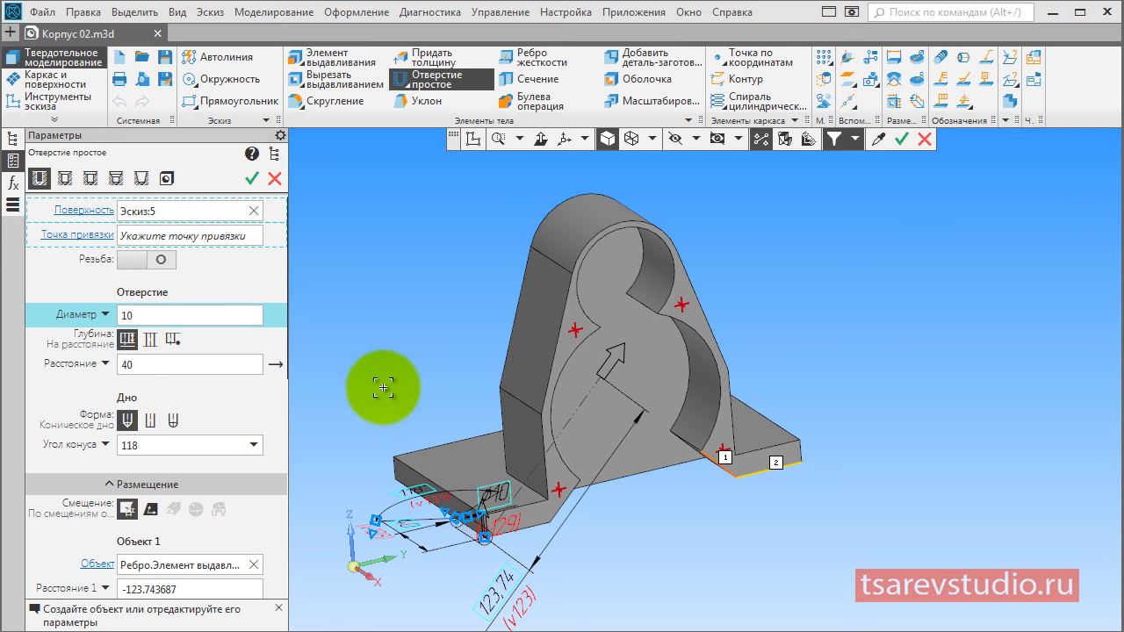
click(127, 260)
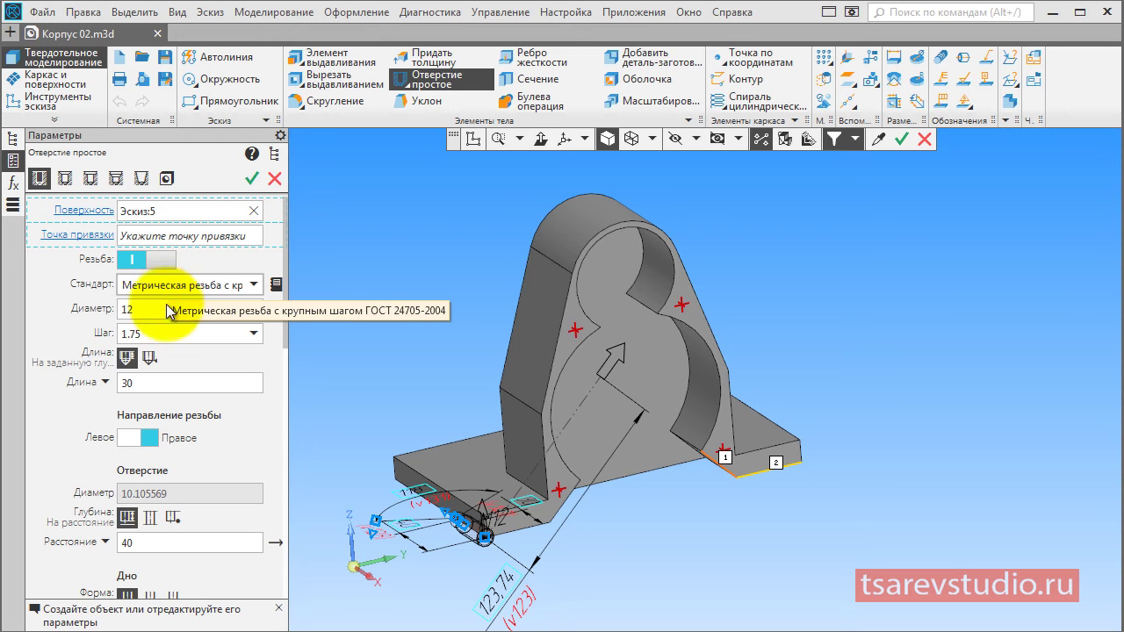
click(165, 310)
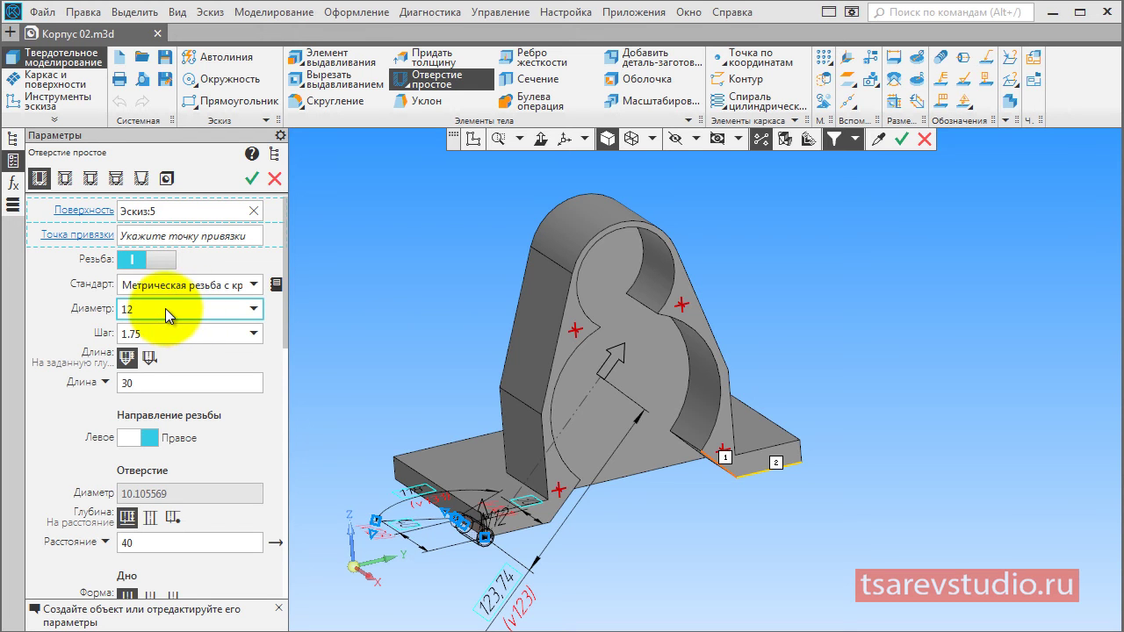
click(253, 309)
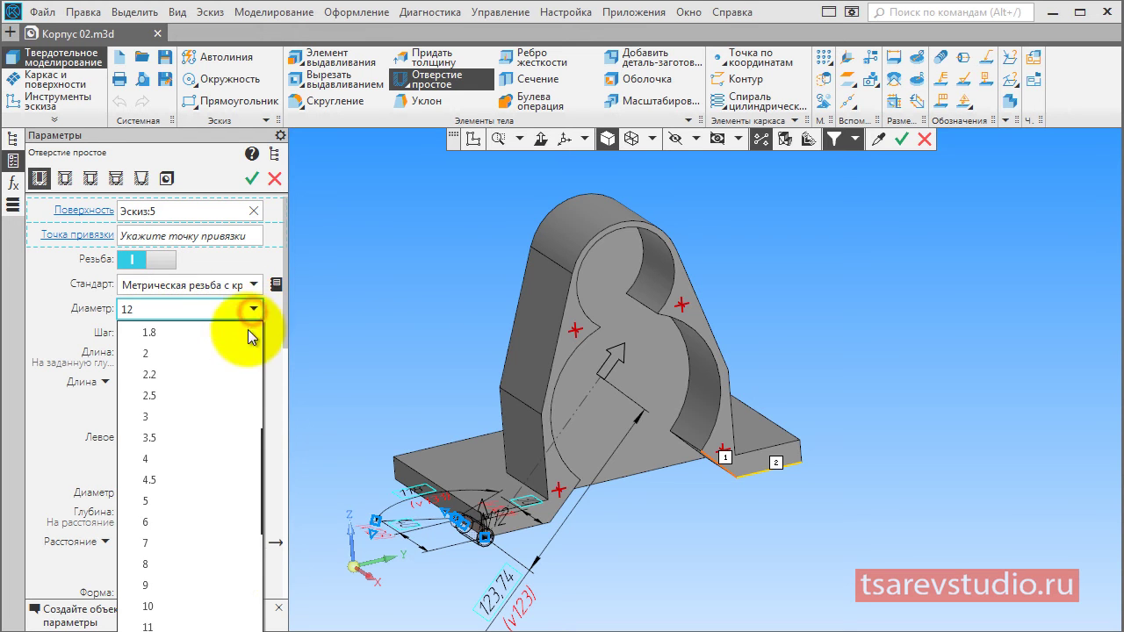
click(226, 605)
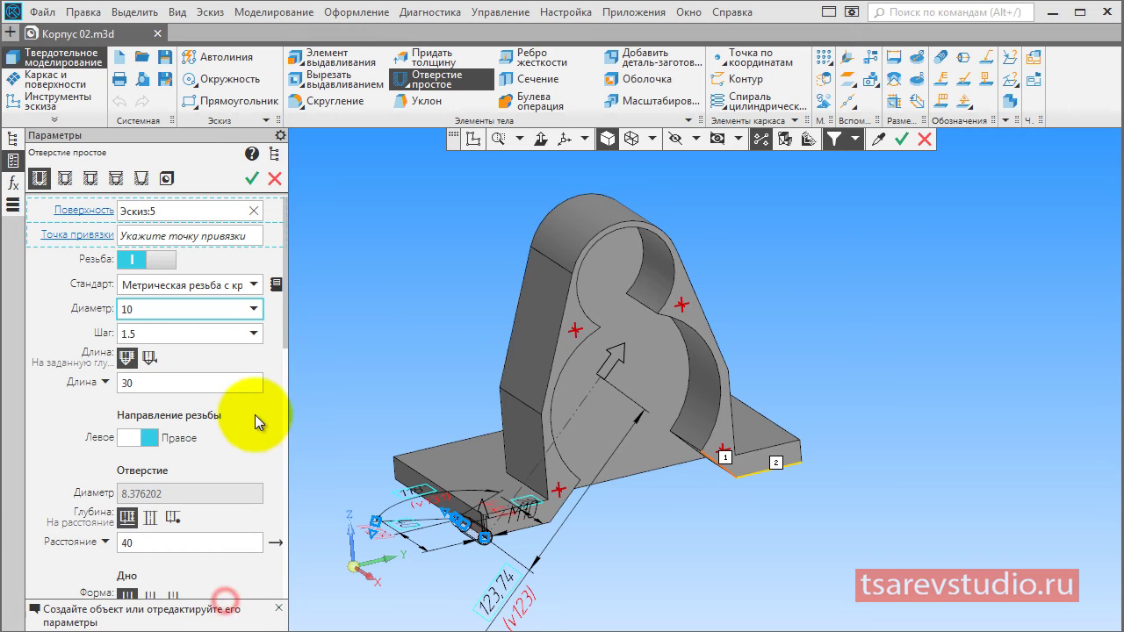
double_click(155, 383)
text(18)
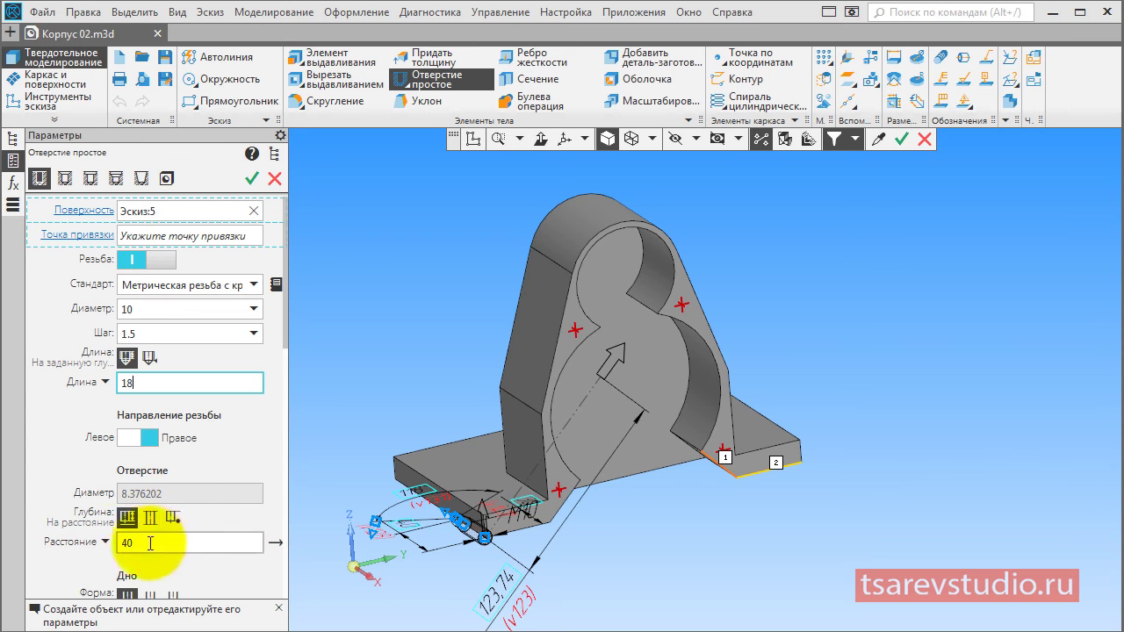
double_click(150, 543)
text(24)
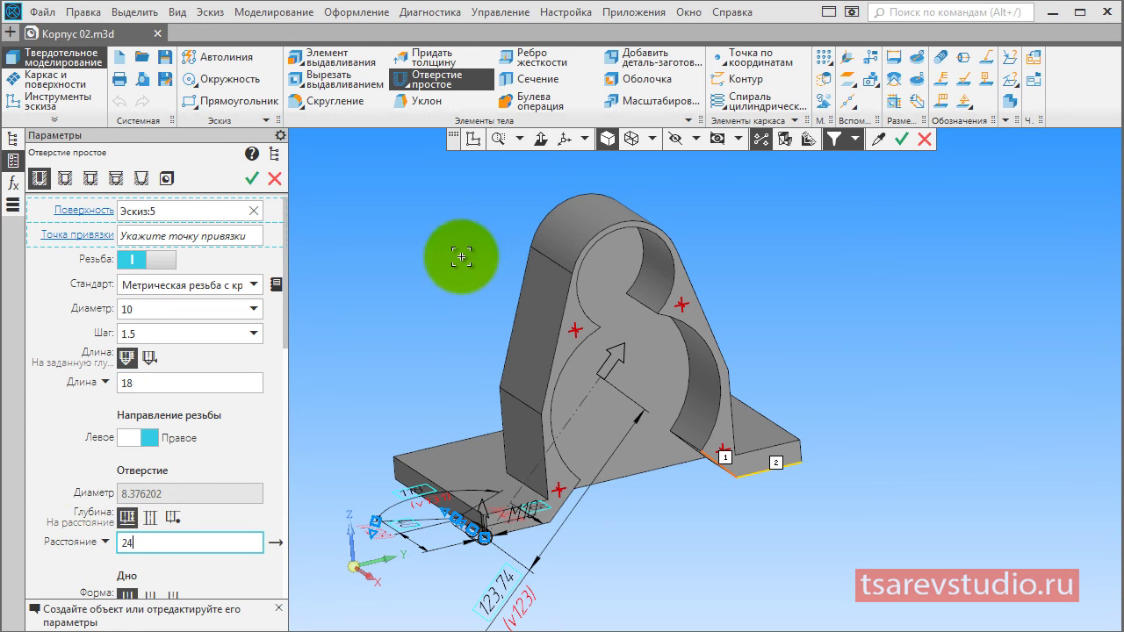
Create the M10 threaded hole on the front face at each of the two upper sketch points.
middle_drag(476, 274, 557, 329)
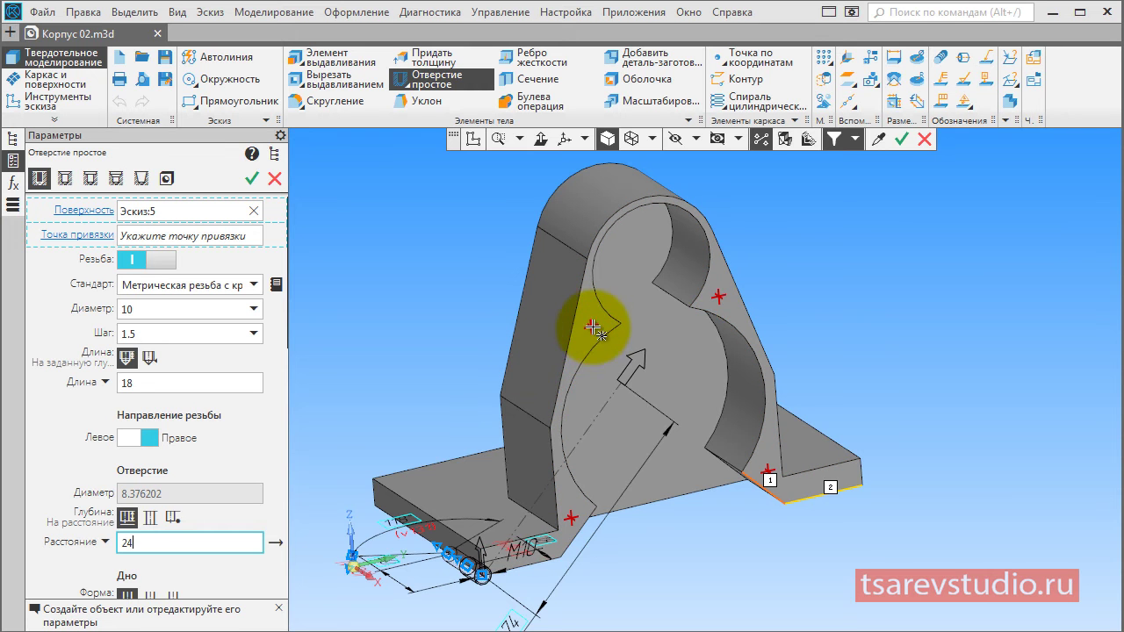
click(597, 328)
click(572, 364)
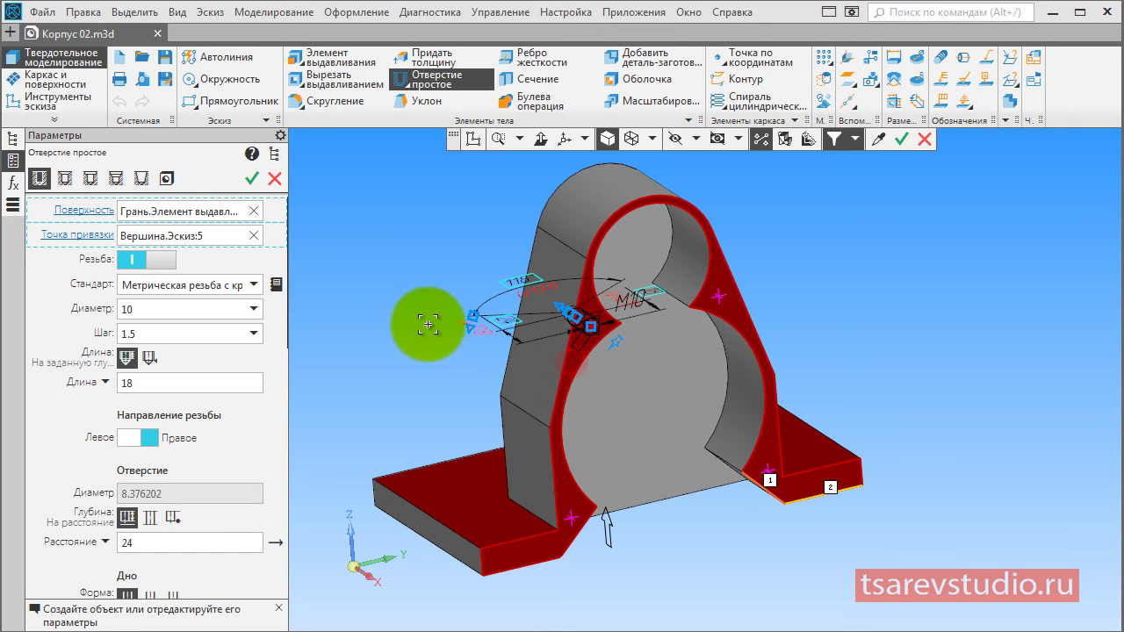
click(249, 180)
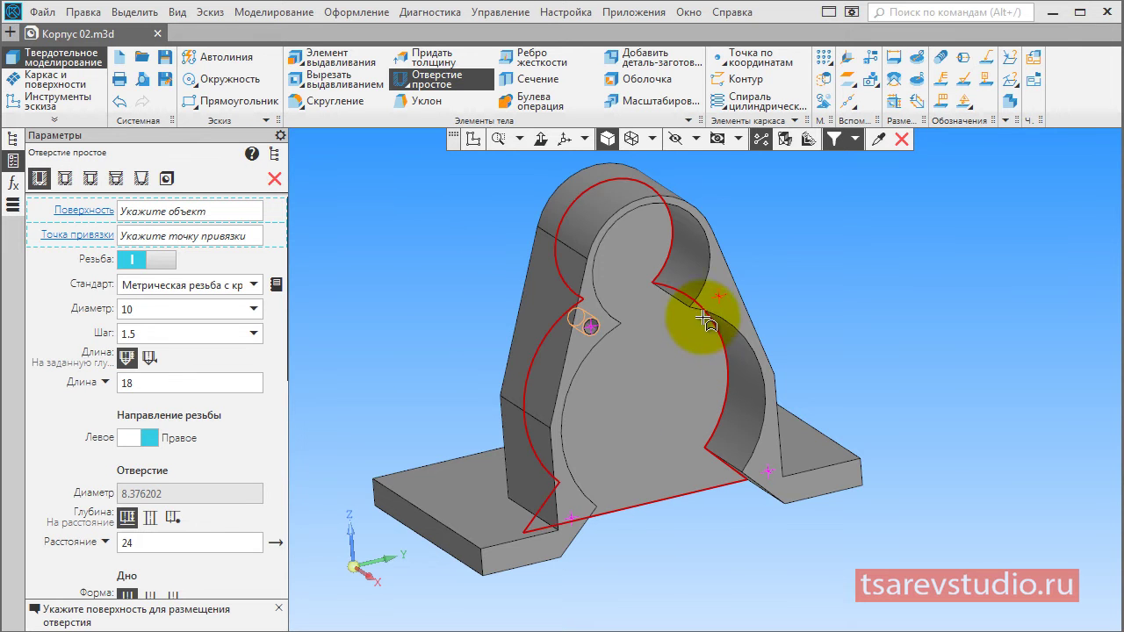
click(721, 271)
click(721, 270)
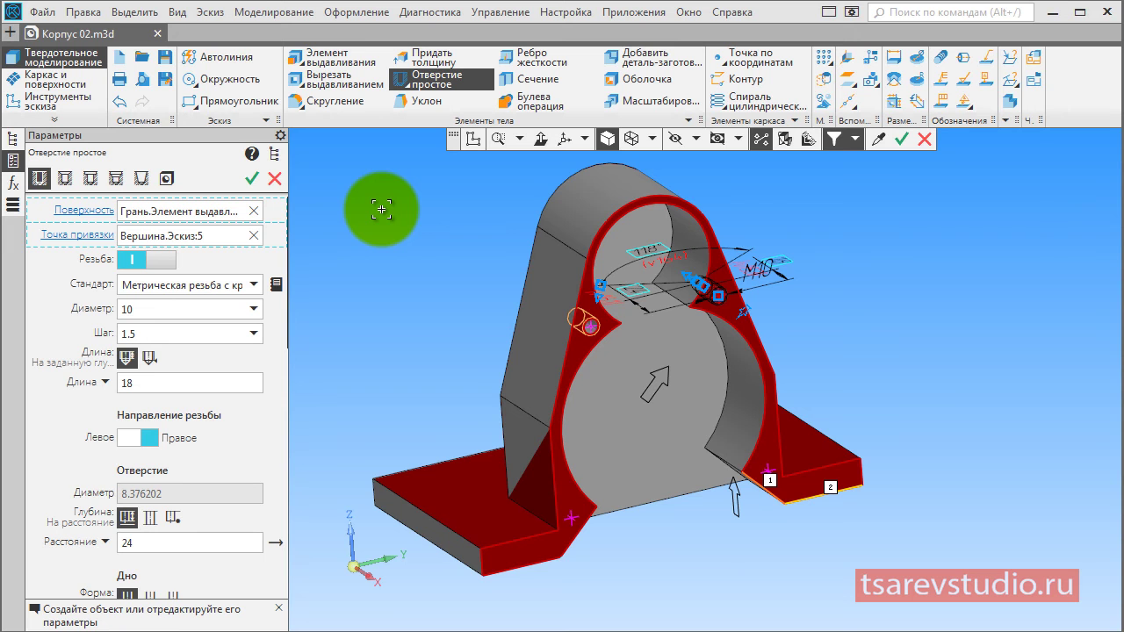
click(256, 178)
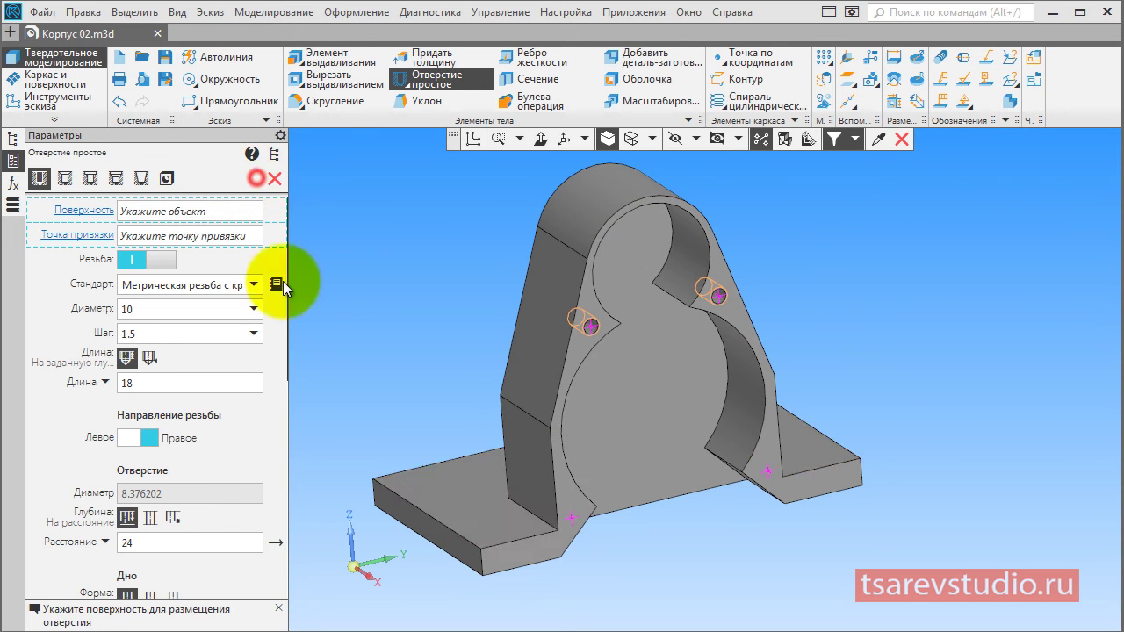
Create the same M10 threaded hole on the front face at each of the two lower sketch points.
click(572, 515)
click(564, 478)
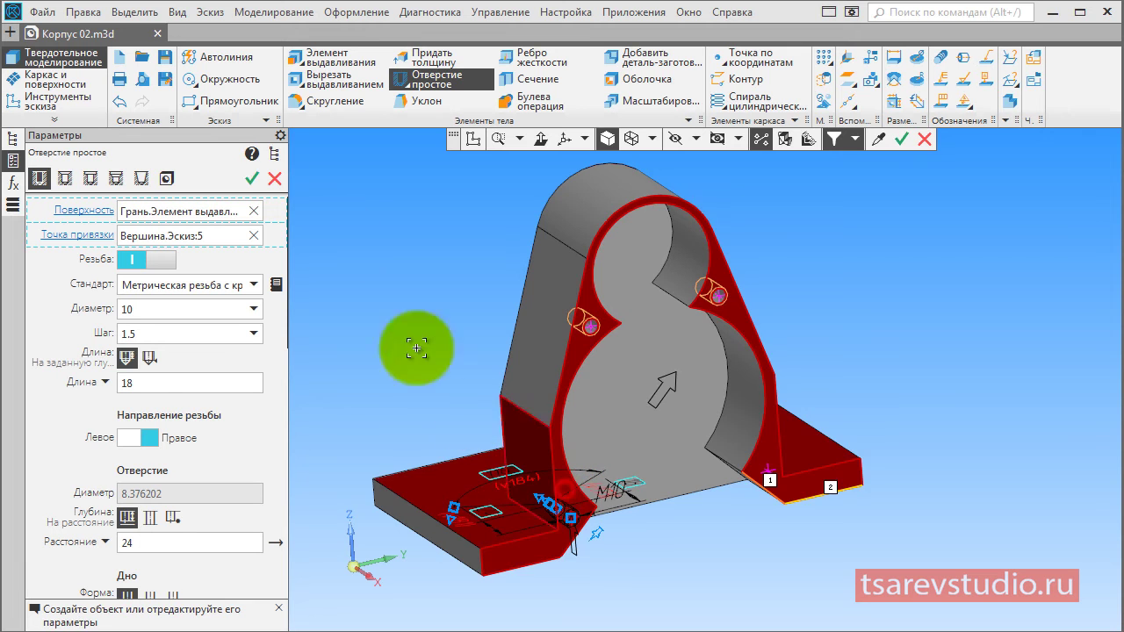
click(252, 179)
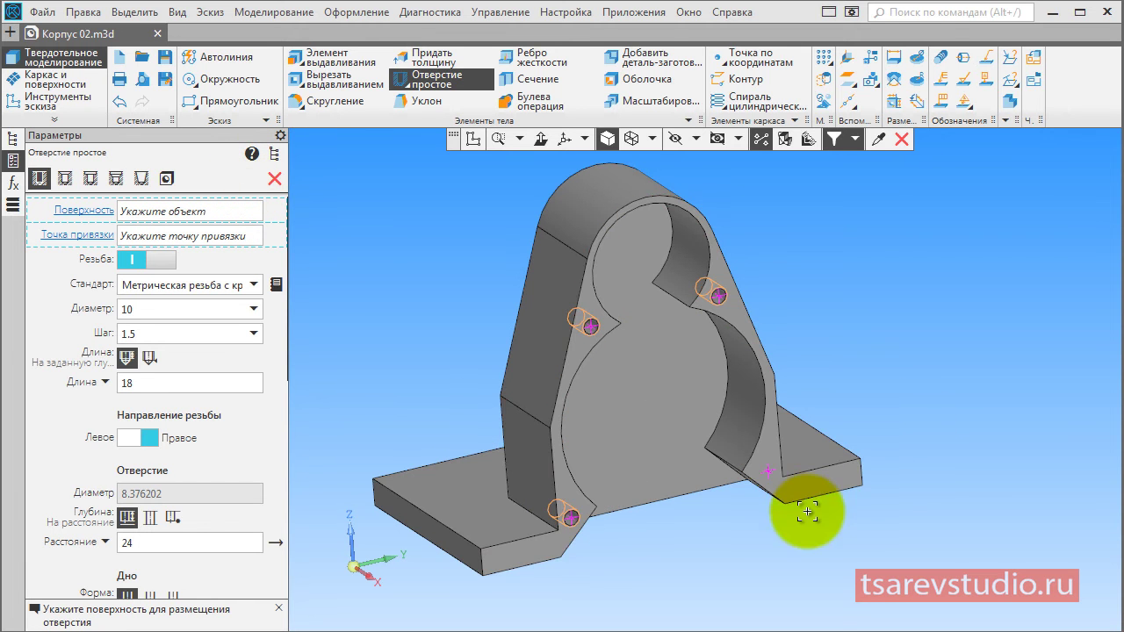
click(769, 475)
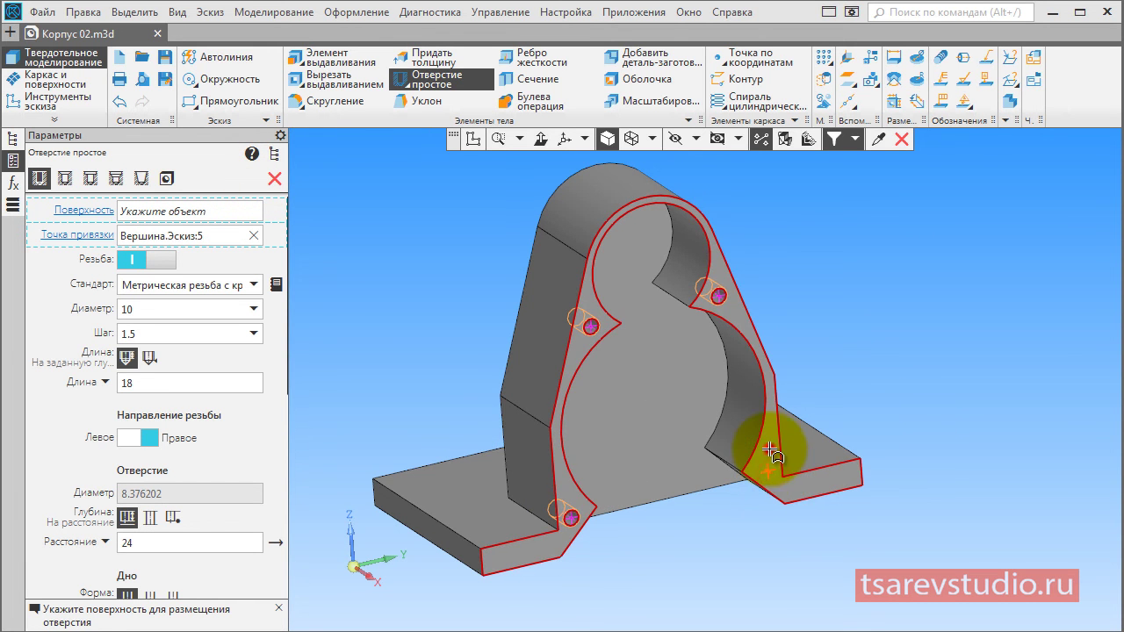
click(755, 472)
click(252, 178)
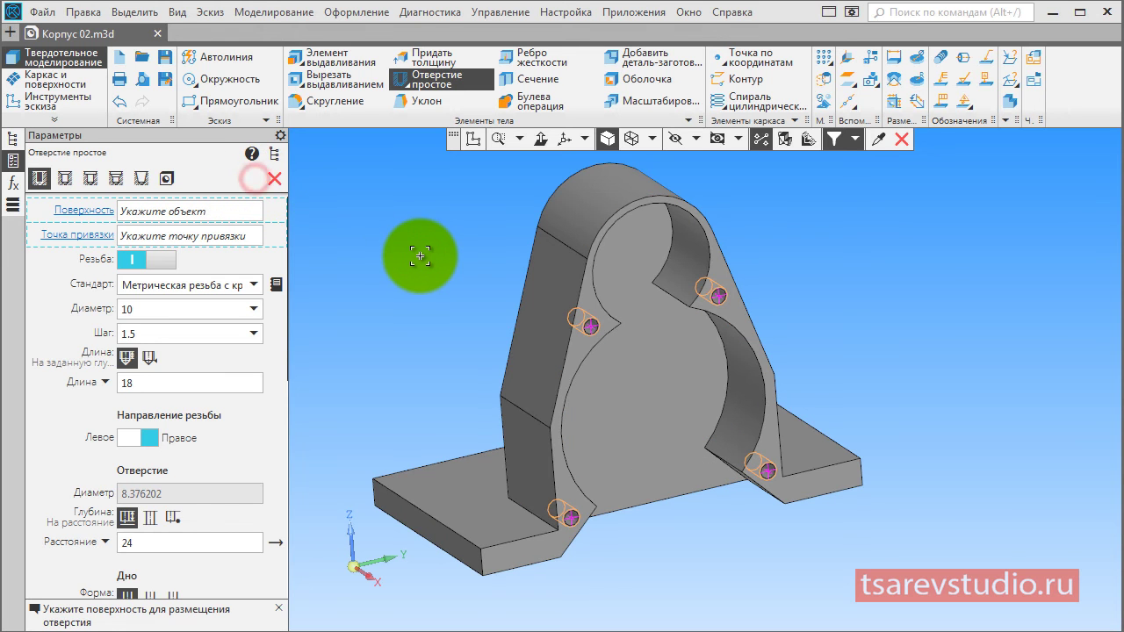
key(Escape)
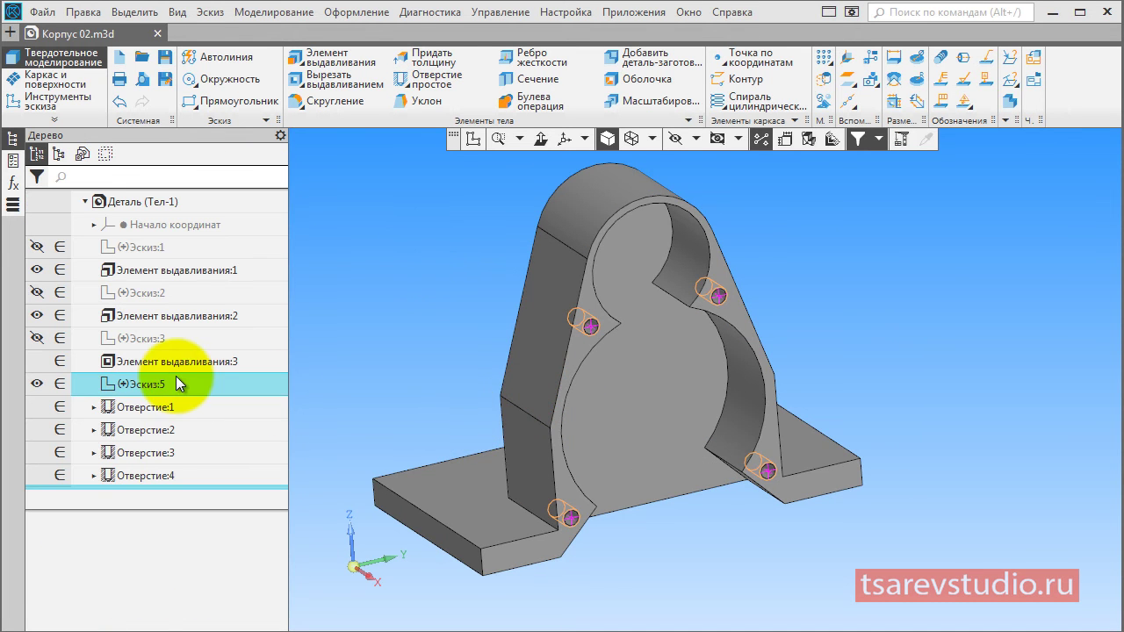
Hide Эскиз:5, the sketch holding the four threaded-hole points.
click(33, 386)
middle_drag(709, 556, 736, 229)
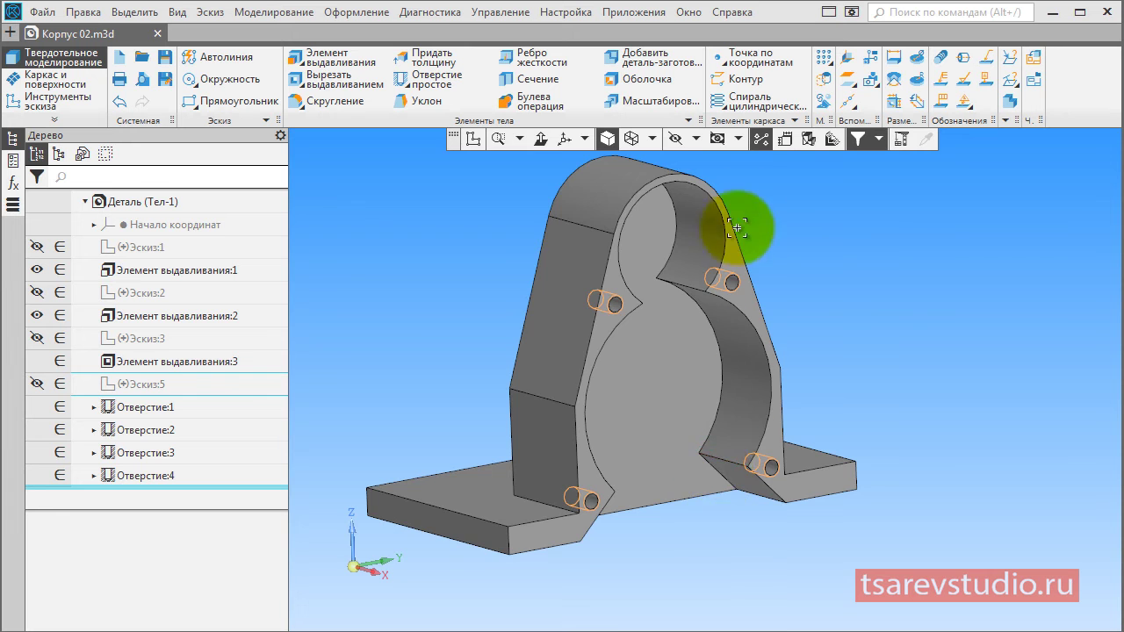
scroll(733, 237, up, 5)
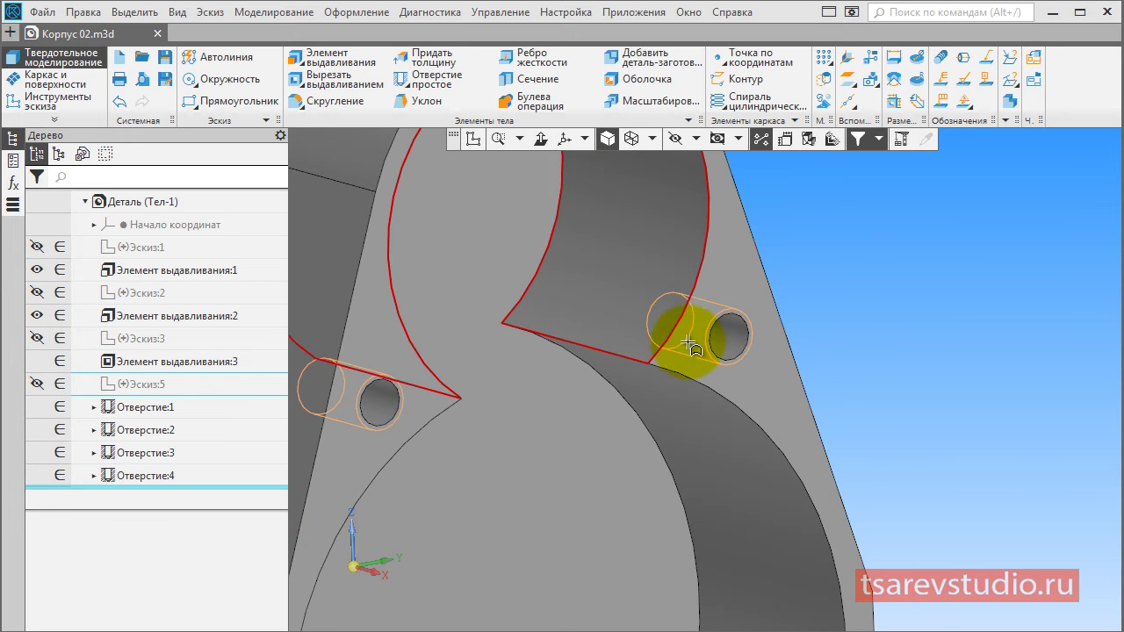
scroll(746, 298, down, 6)
middle_drag(743, 296, 713, 390)
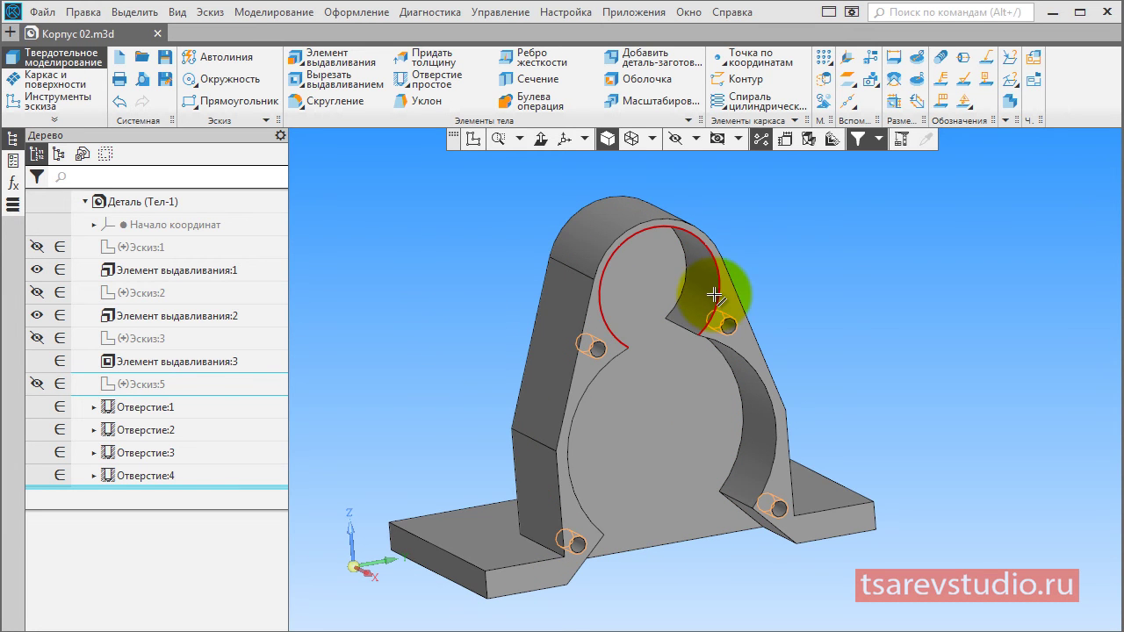
Start a sketch on the cavity floor and place a construction point at the centre of the upper arc.
click(665, 406)
click(674, 401)
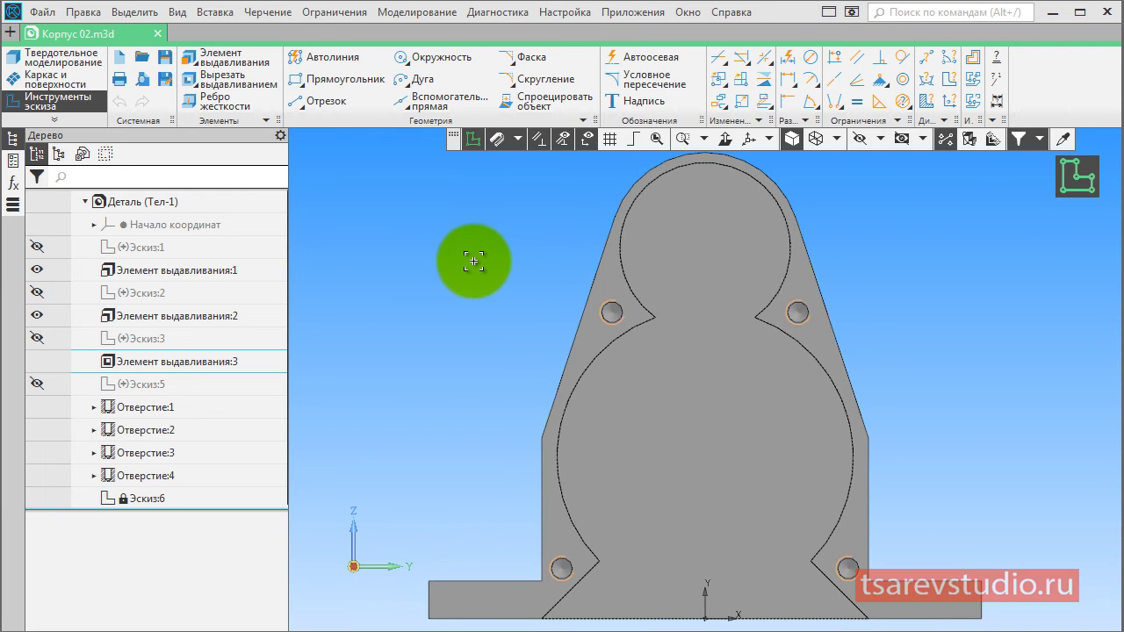
mouse_move(386, 120)
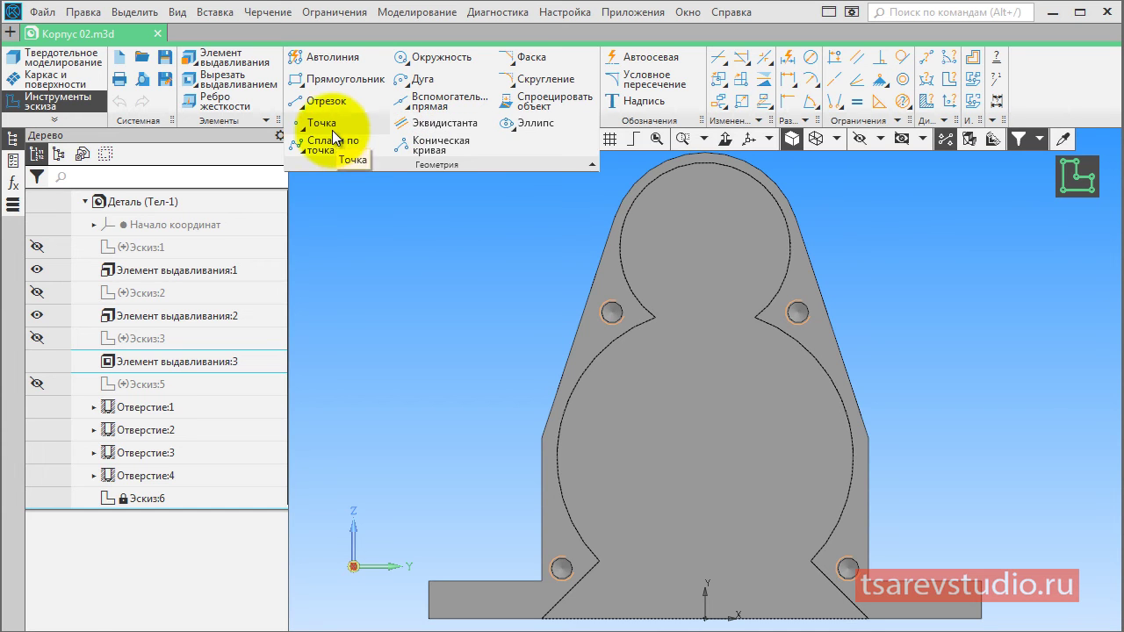
click(334, 137)
right_click(537, 277)
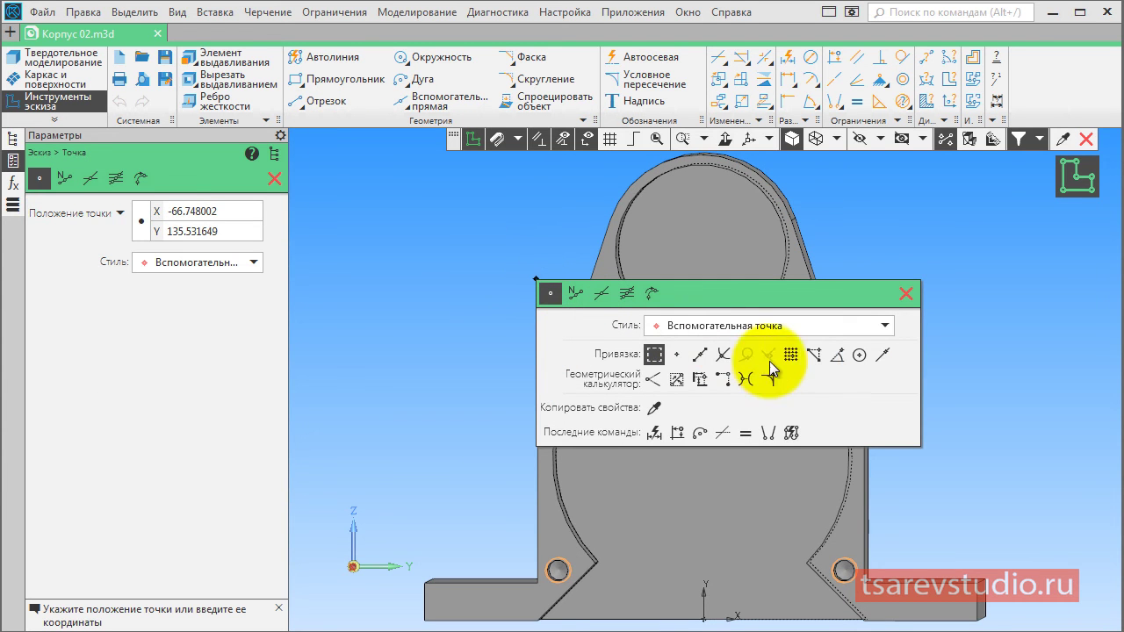
click(859, 361)
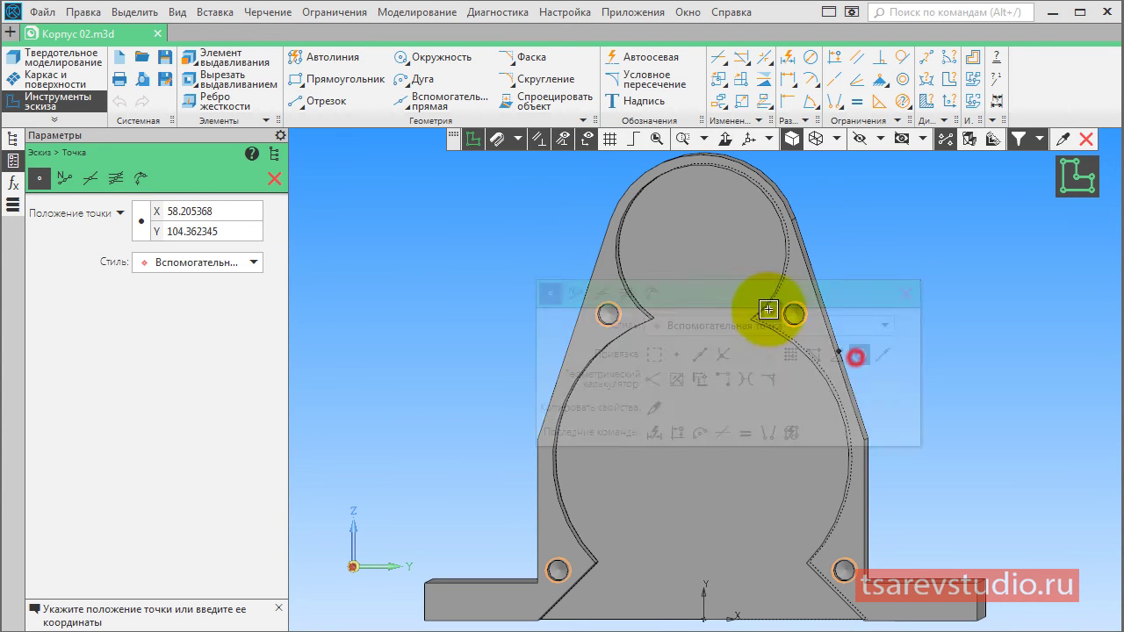
click(618, 253)
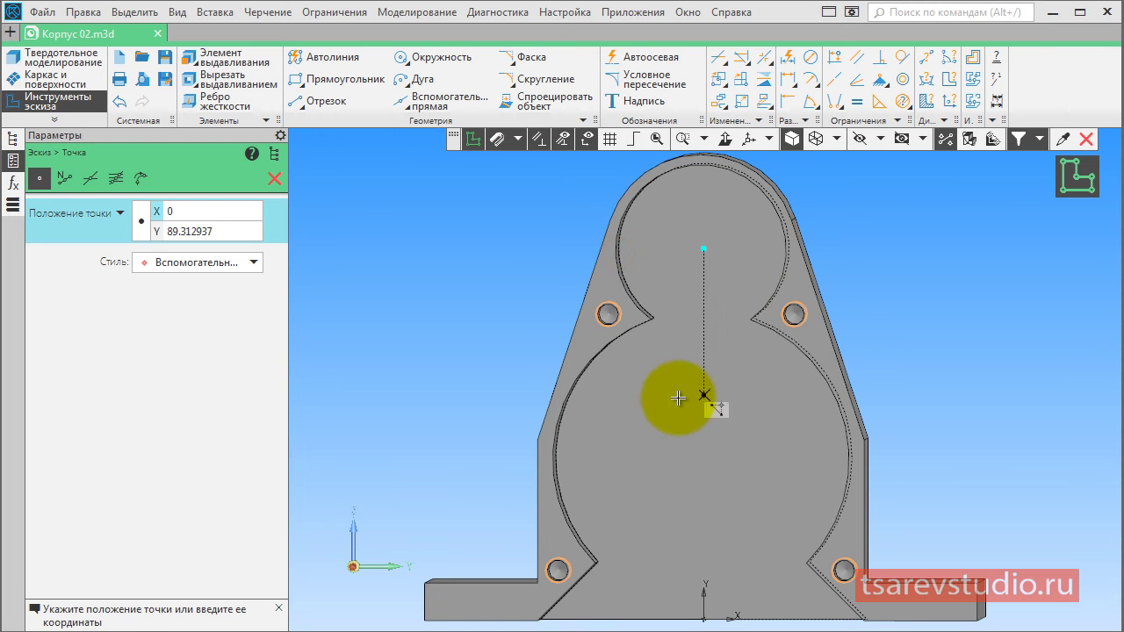
Place a second construction point at the centre of the large lower arc and finish the sketch.
right_click(618, 394)
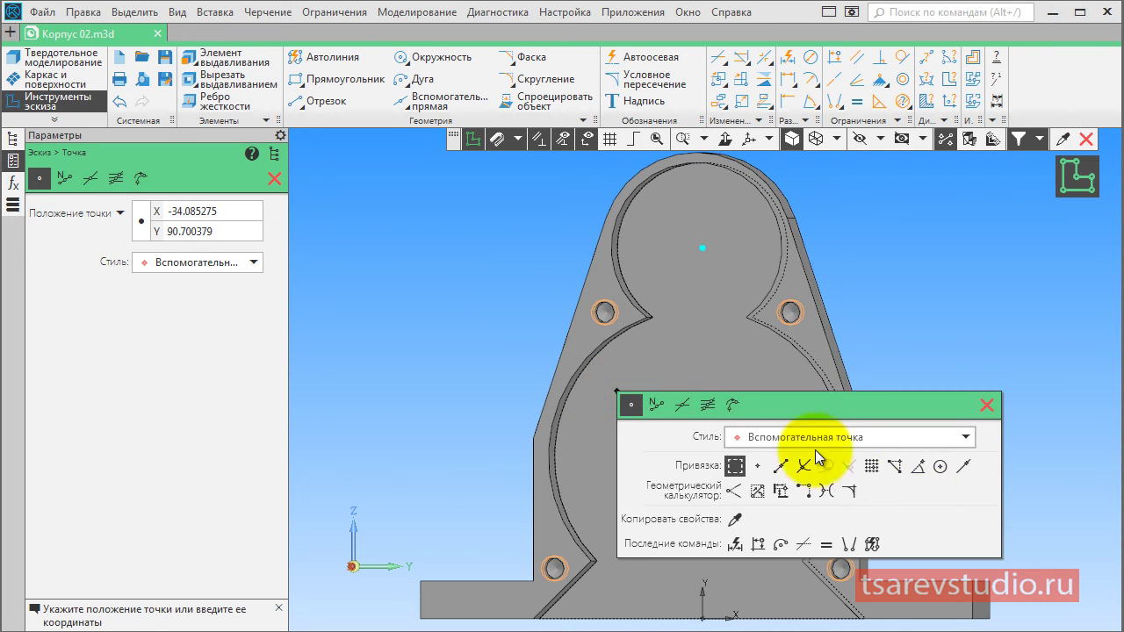
click(941, 467)
click(703, 457)
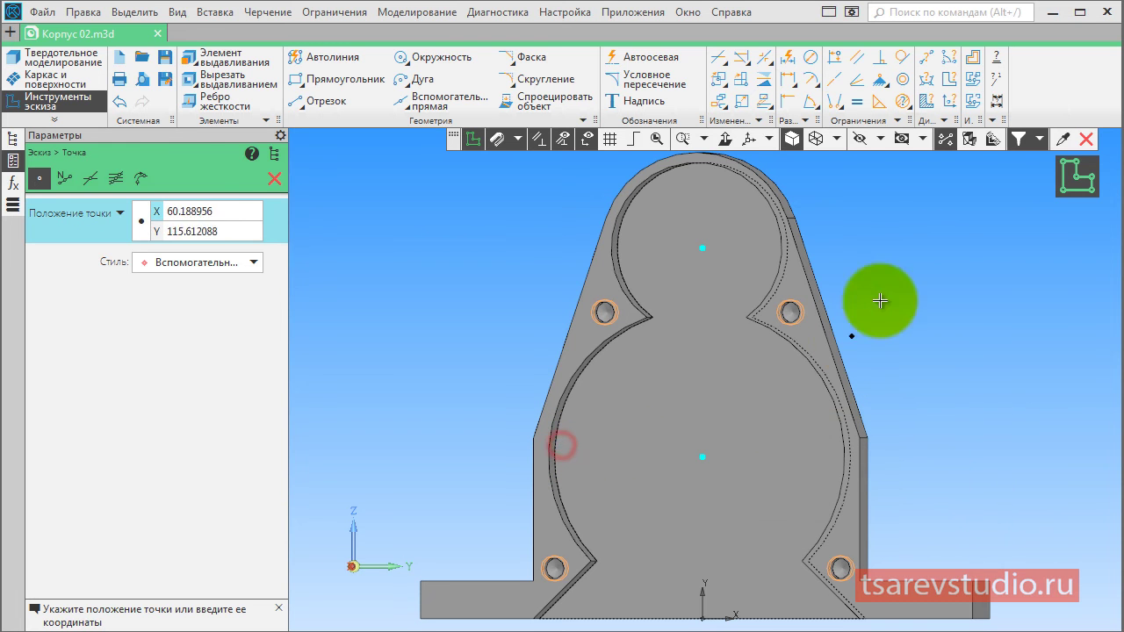
click(1075, 180)
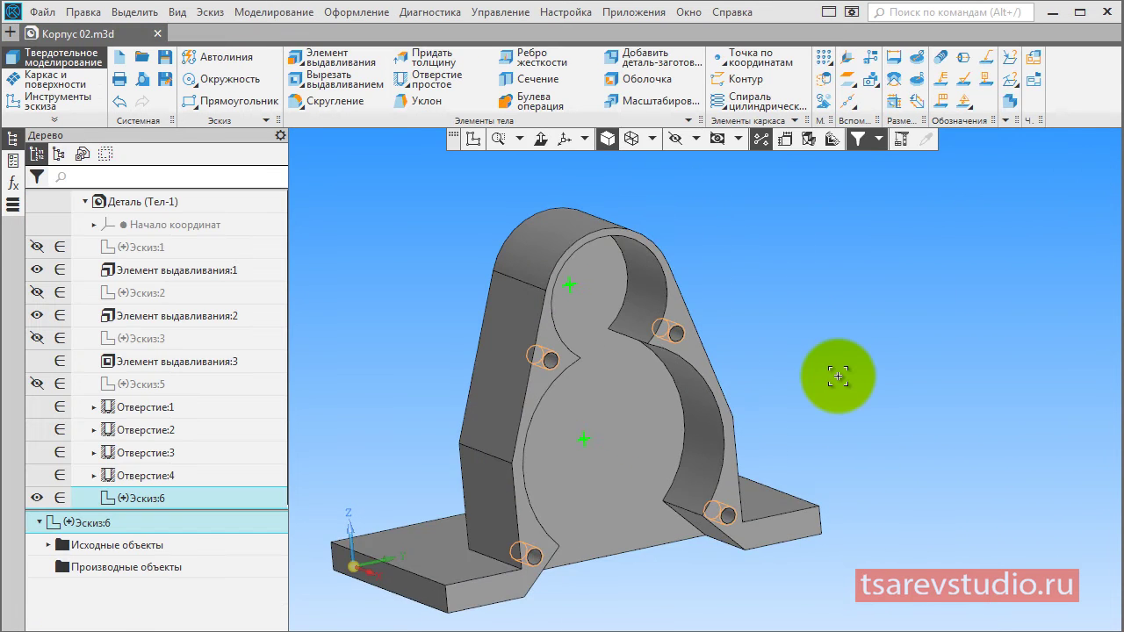
Create a simple unthreaded hole, diameter 25 mm, through all, on the cavity floor at the upper sketch point.
click(429, 79)
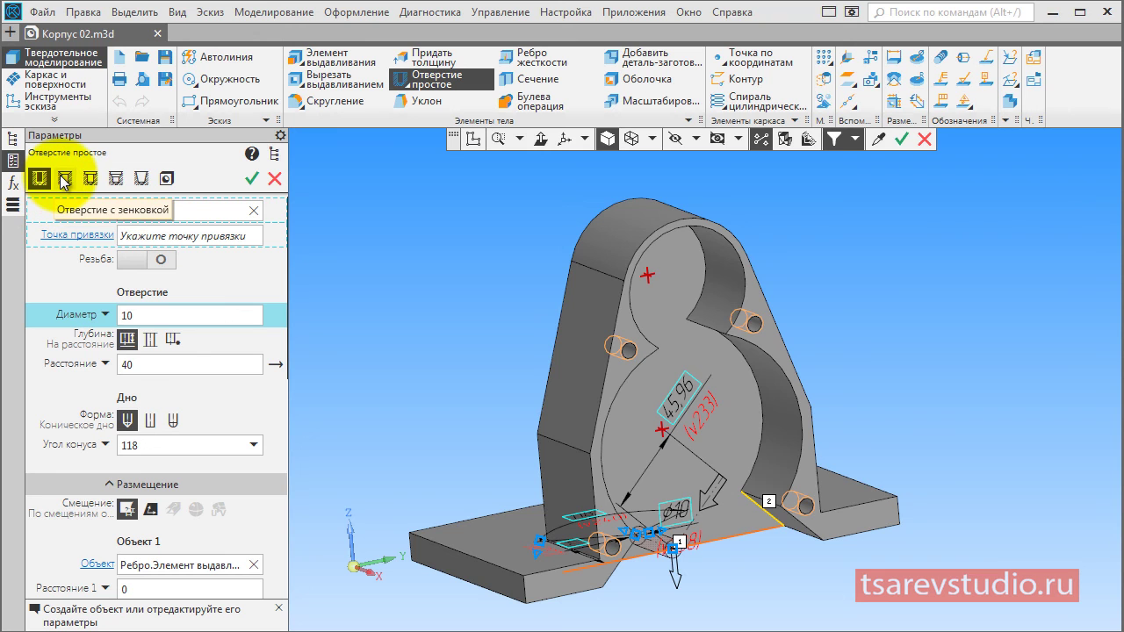
mouse_move(64, 182)
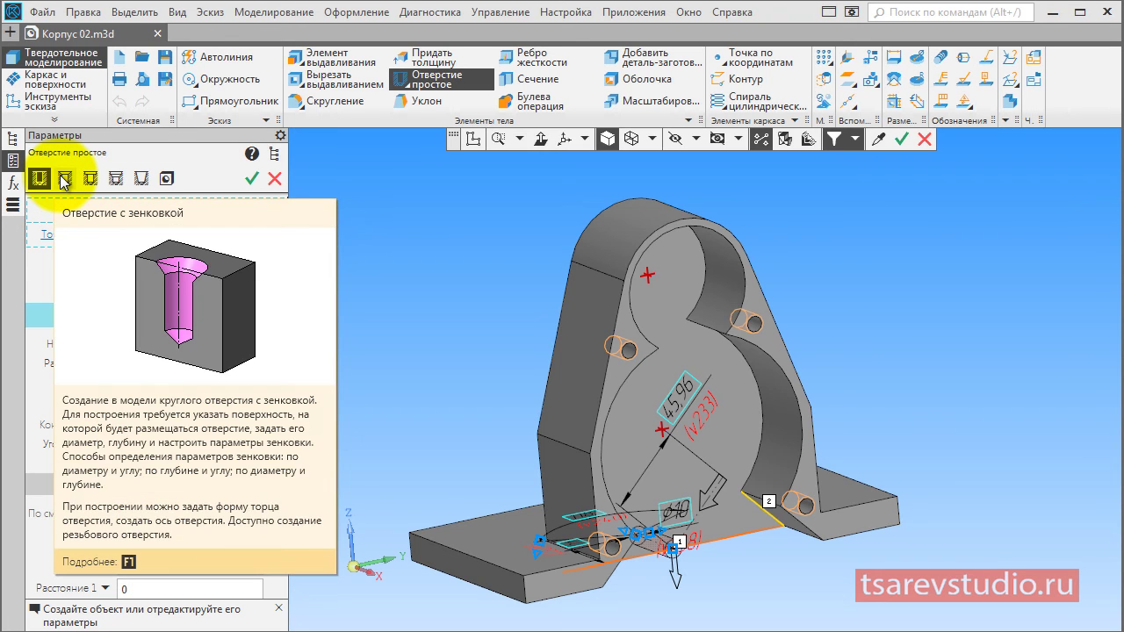
click(445, 262)
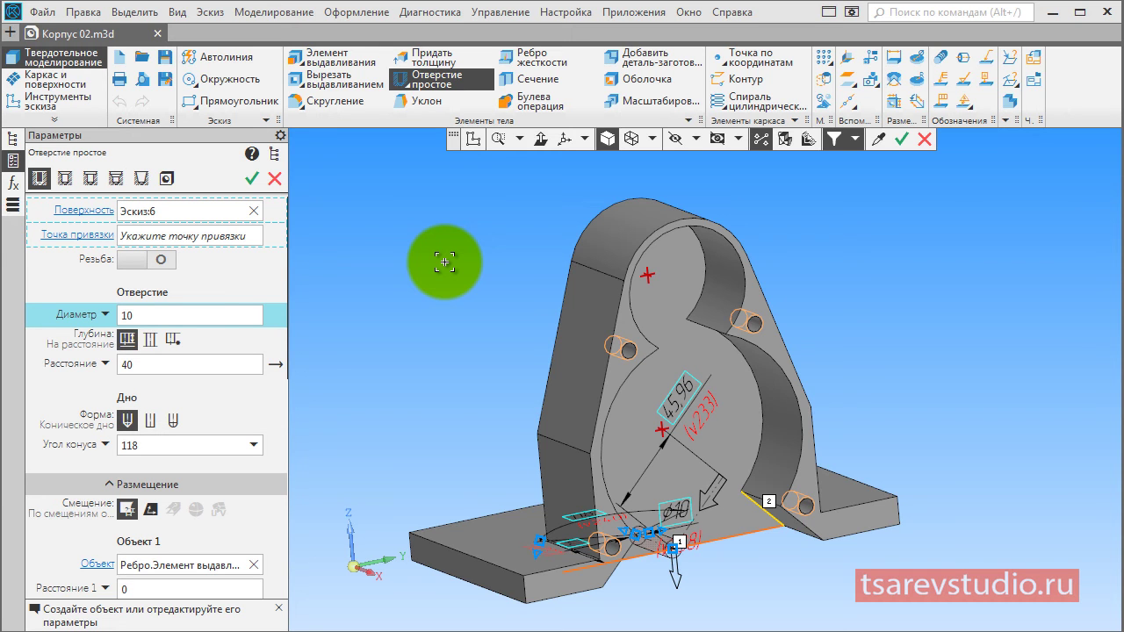
double_click(178, 316)
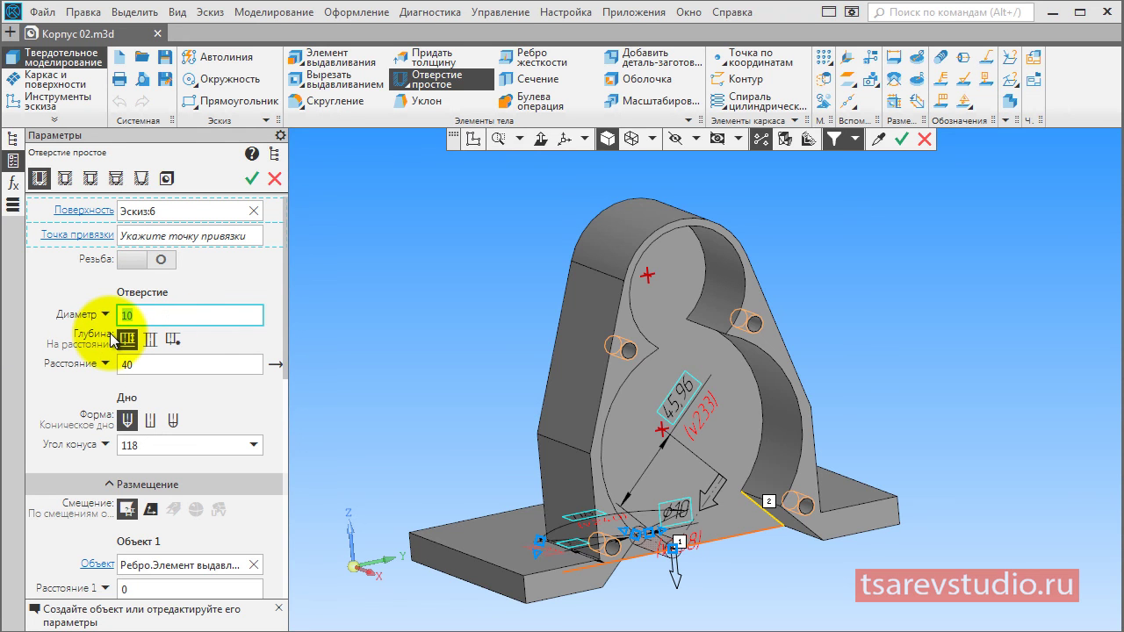
text(25)
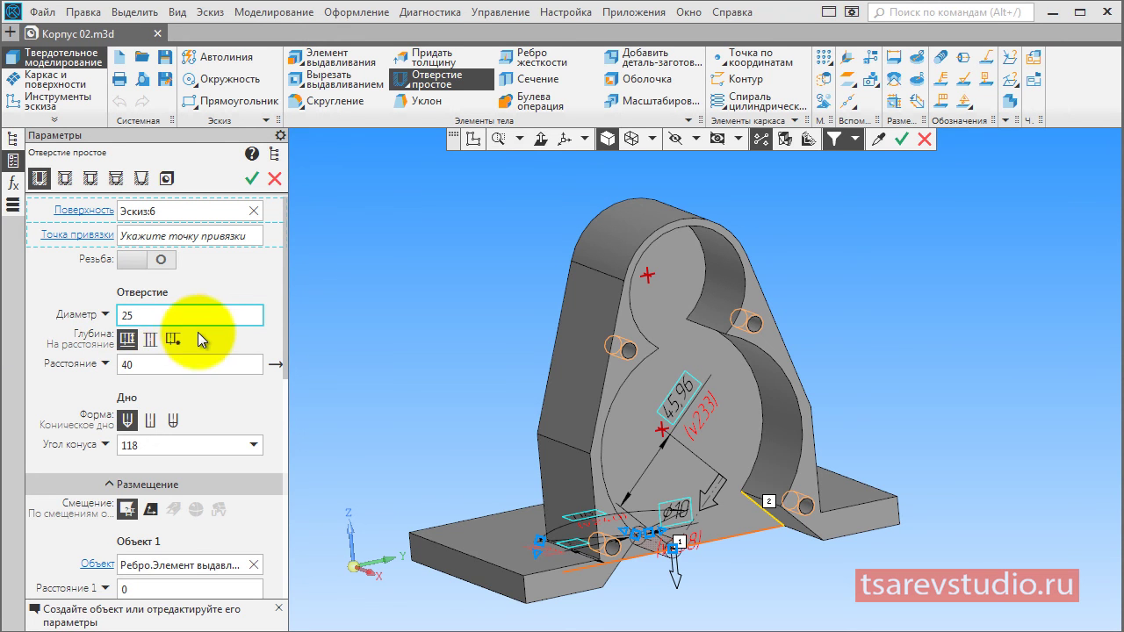
click(152, 339)
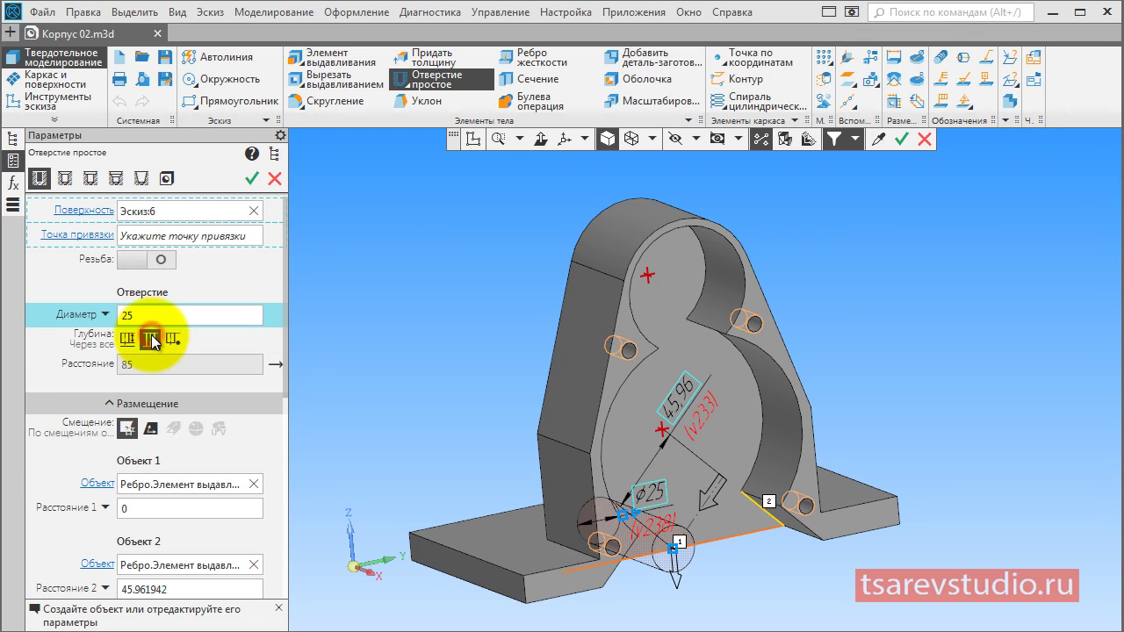
click(648, 274)
click(672, 303)
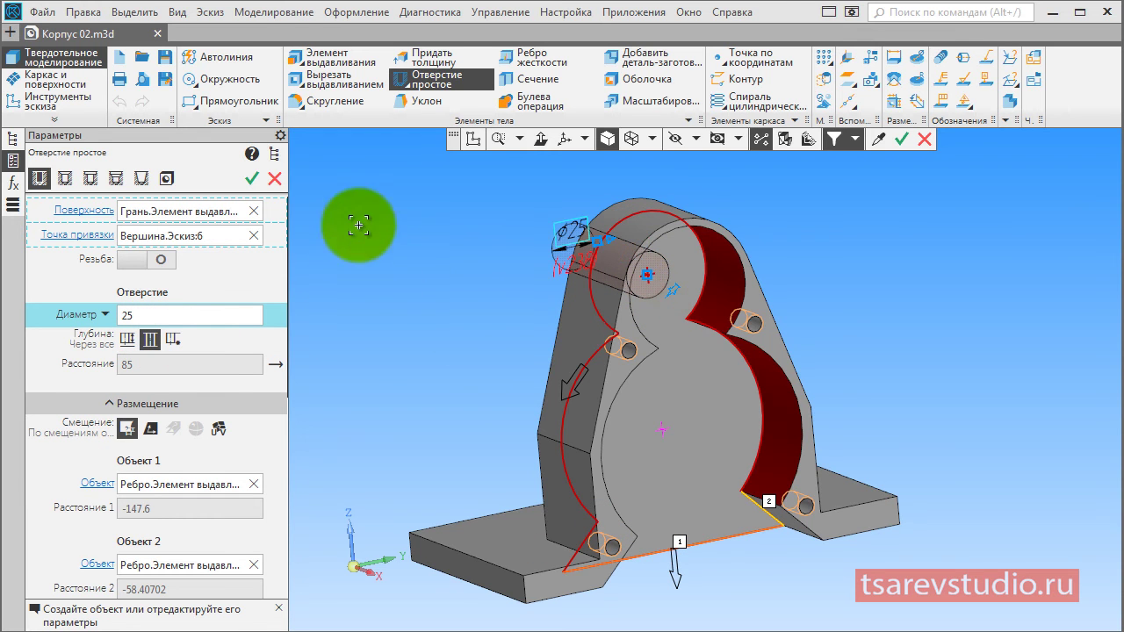
click(248, 180)
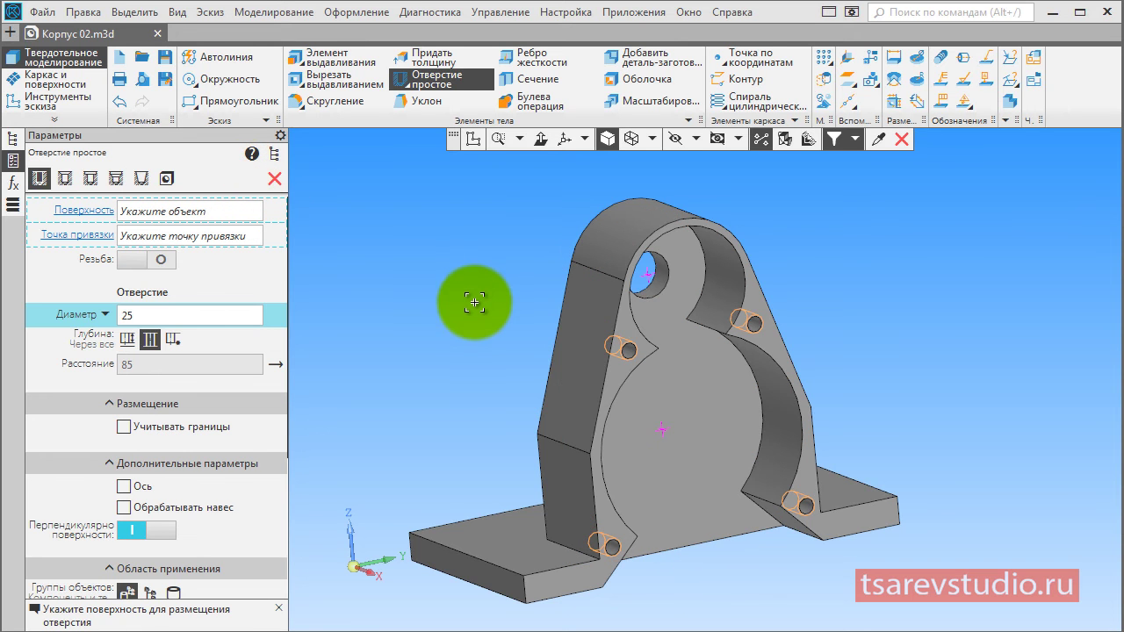
Create a 16 mm diameter through-all hole on the cavity floor at the lower sketch point.
click(661, 430)
click(695, 384)
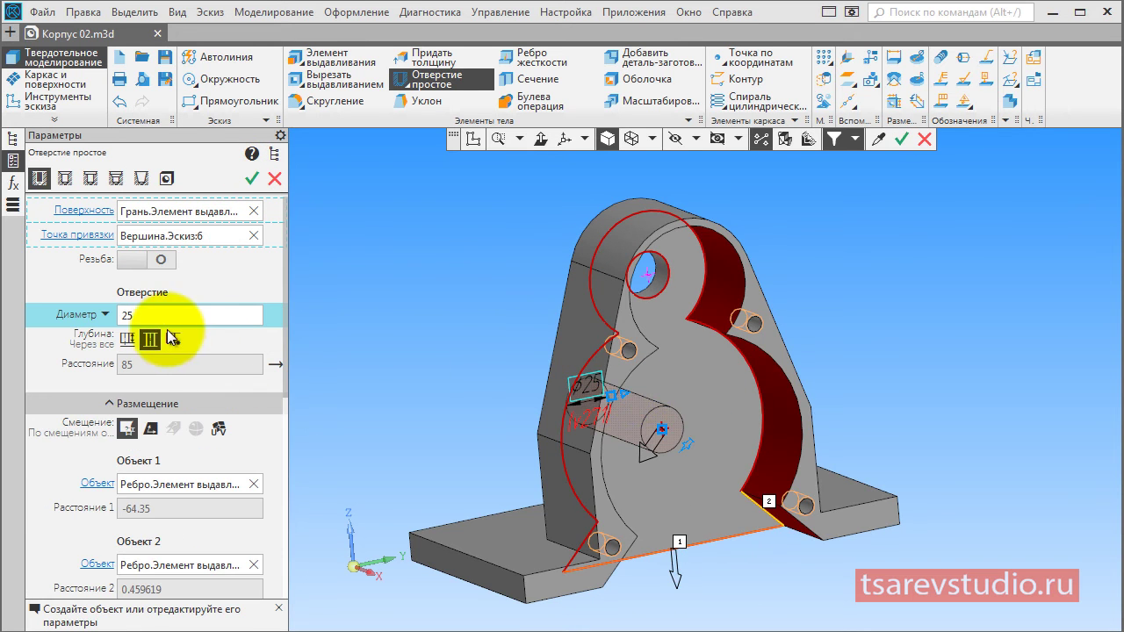
click(141, 314)
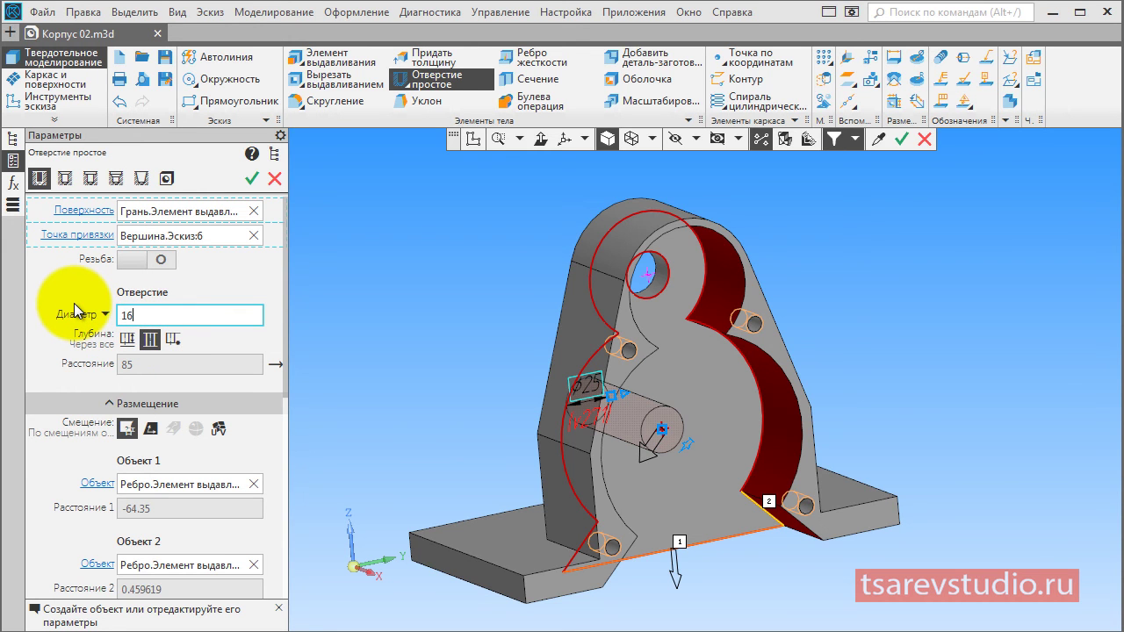
text(16)
click(252, 178)
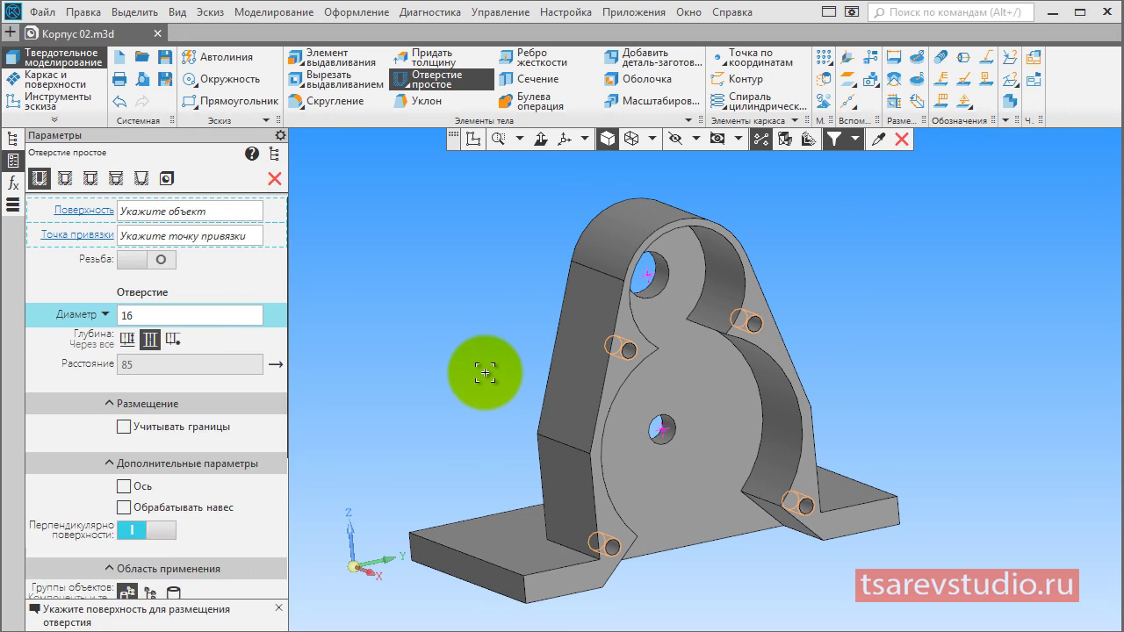
key(Escape)
Hide Эскиз:6, the sketch with the two through-hole centre points.
scroll(211, 433, down, 1)
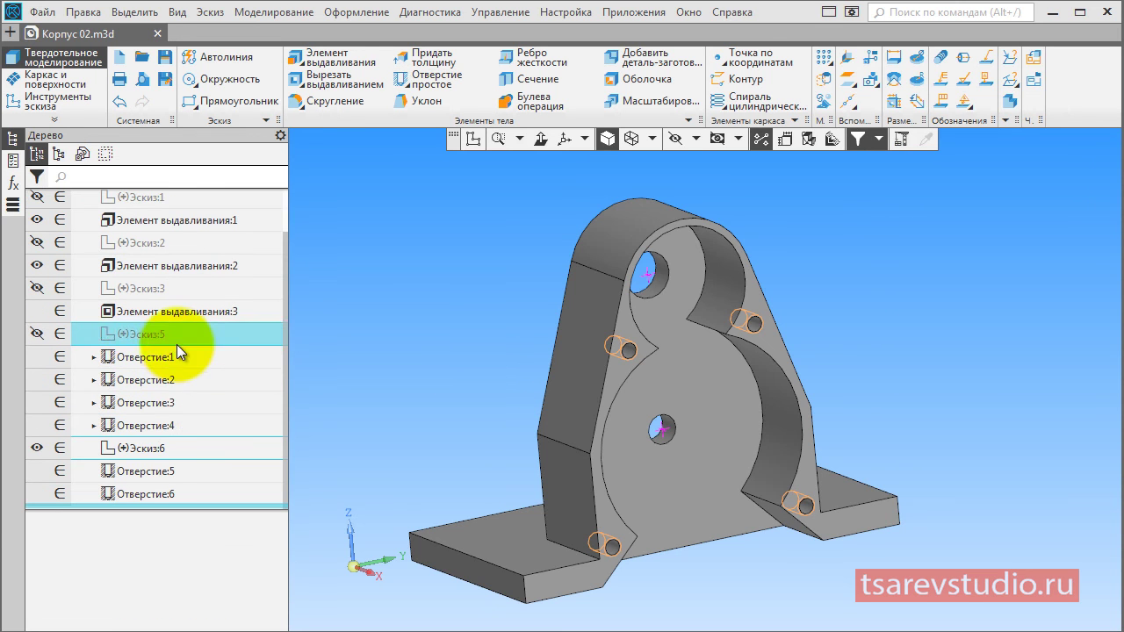
scroll(177, 344, up, 1)
scroll(179, 348, down, 1)
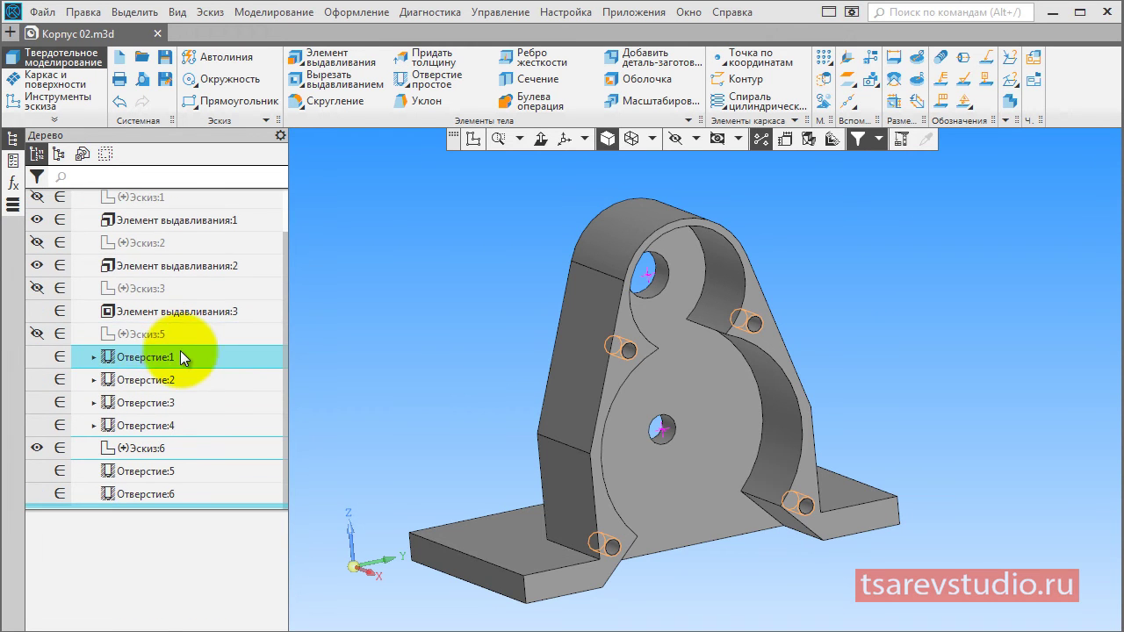
click(37, 448)
Chamfer the edges of both through holes on the cavity floor with length 1 mm and angle 45°.
middle_drag(466, 379, 460, 359)
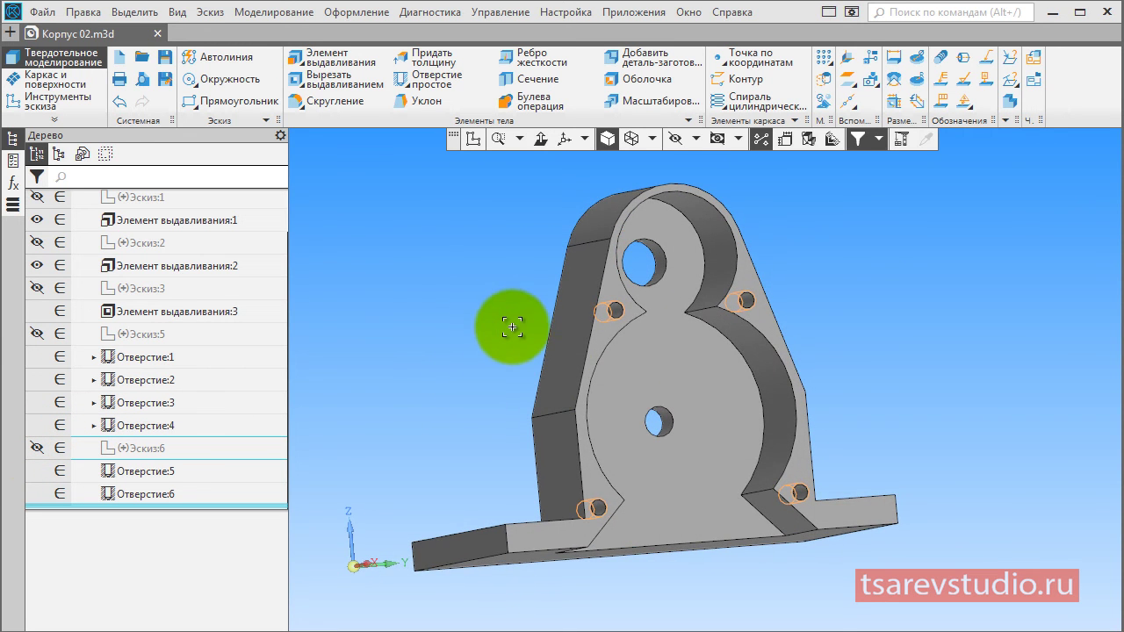
scroll(518, 325, up, 2)
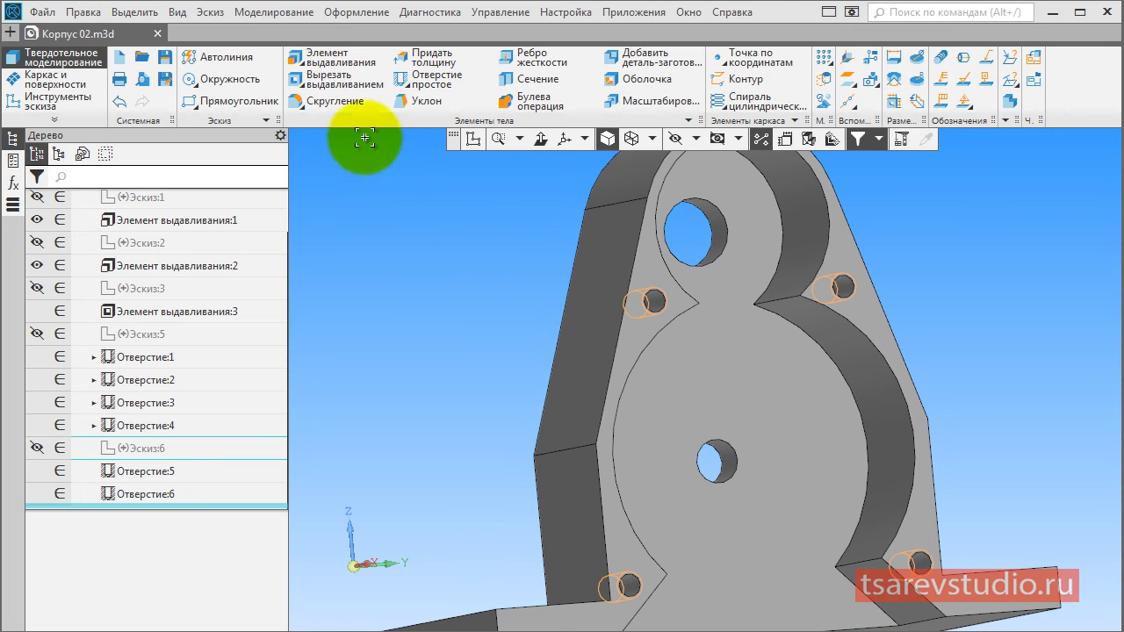
click(335, 101)
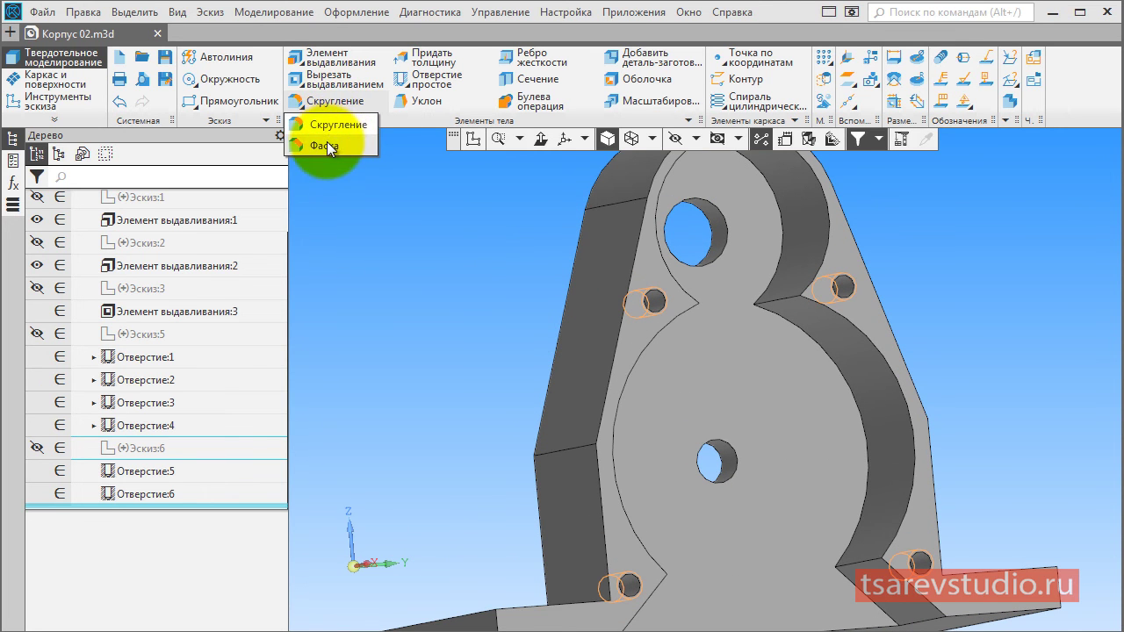
click(327, 144)
click(718, 213)
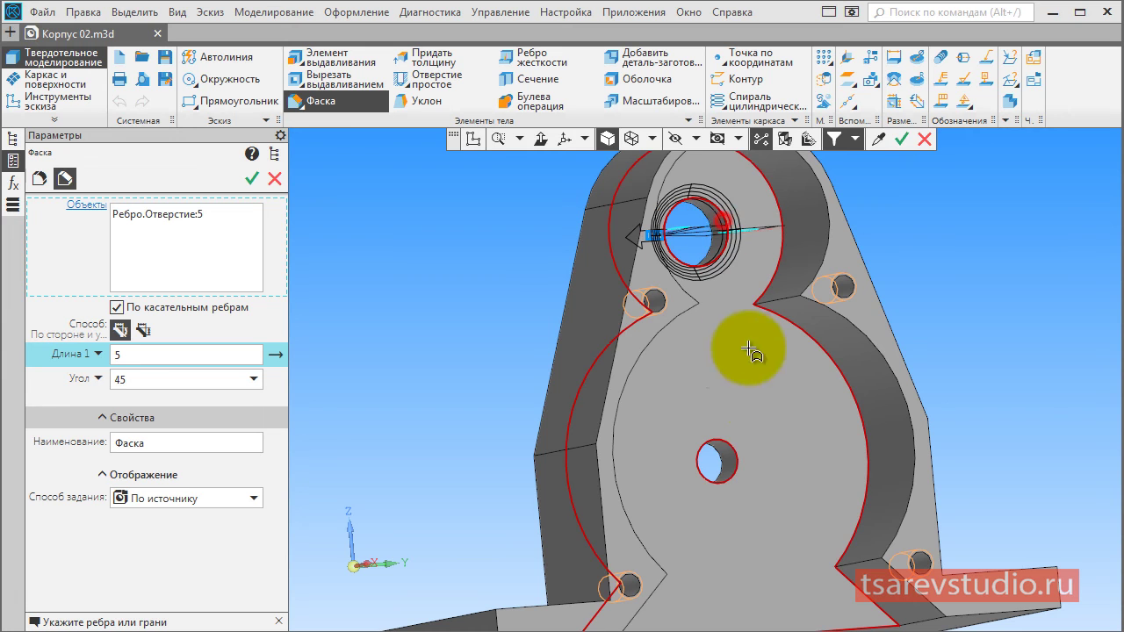
click(737, 457)
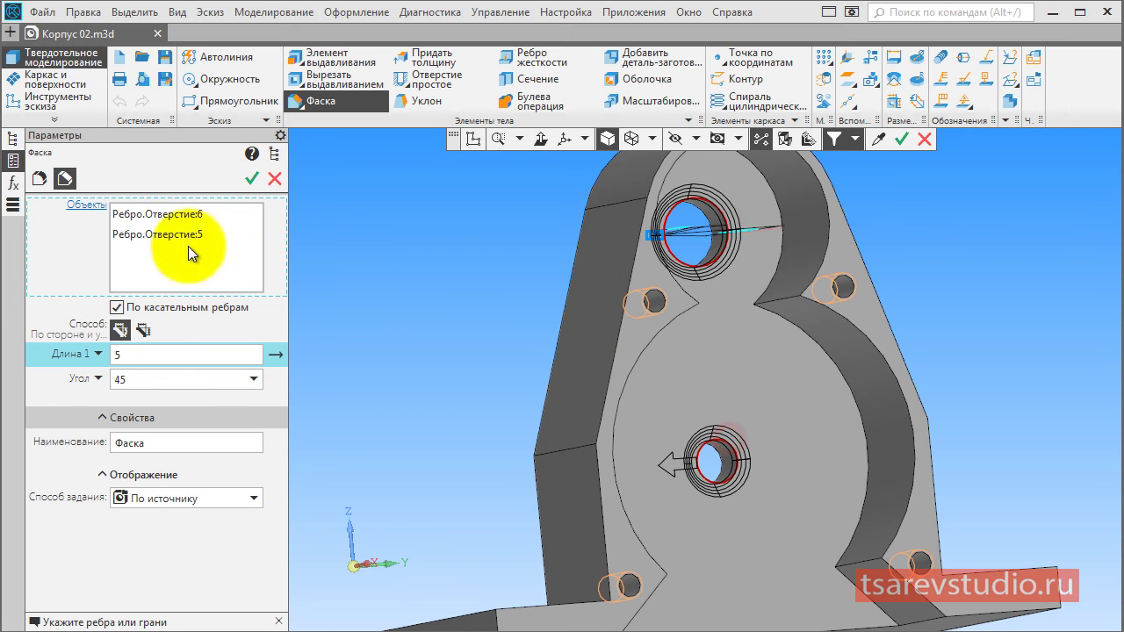
click(151, 357)
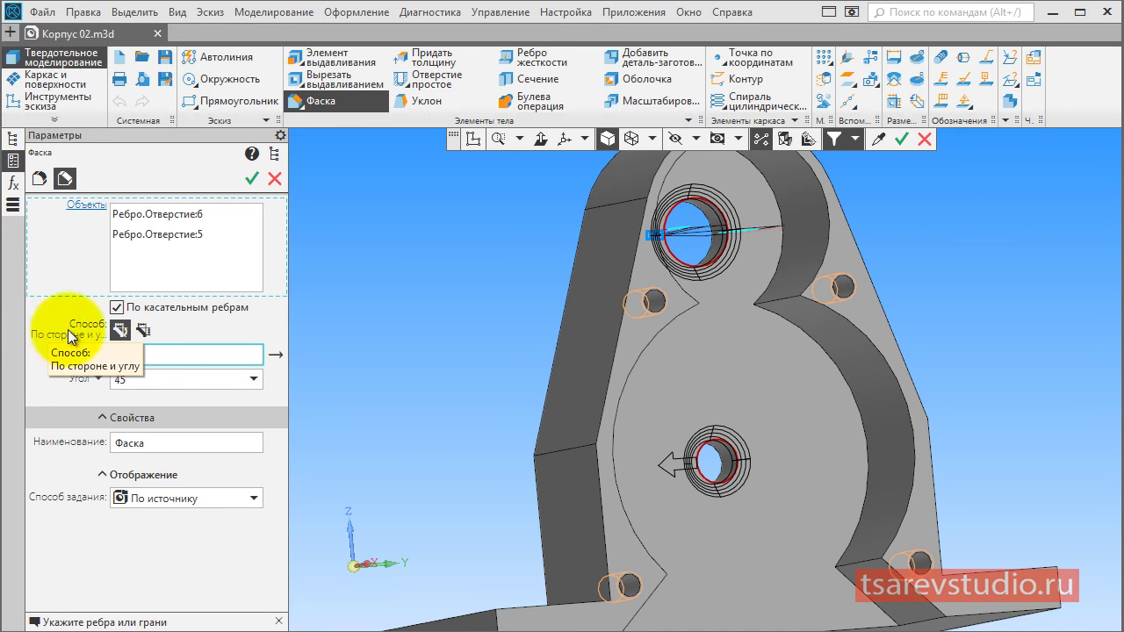
text(1)
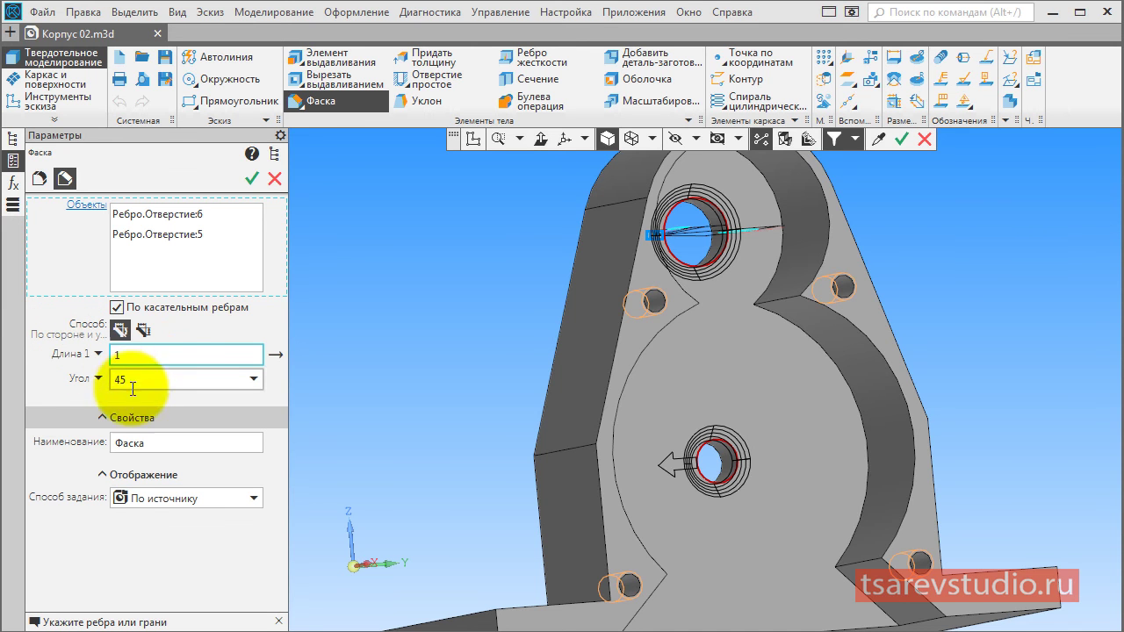
click(251, 180)
middle_drag(677, 343, 599, 318)
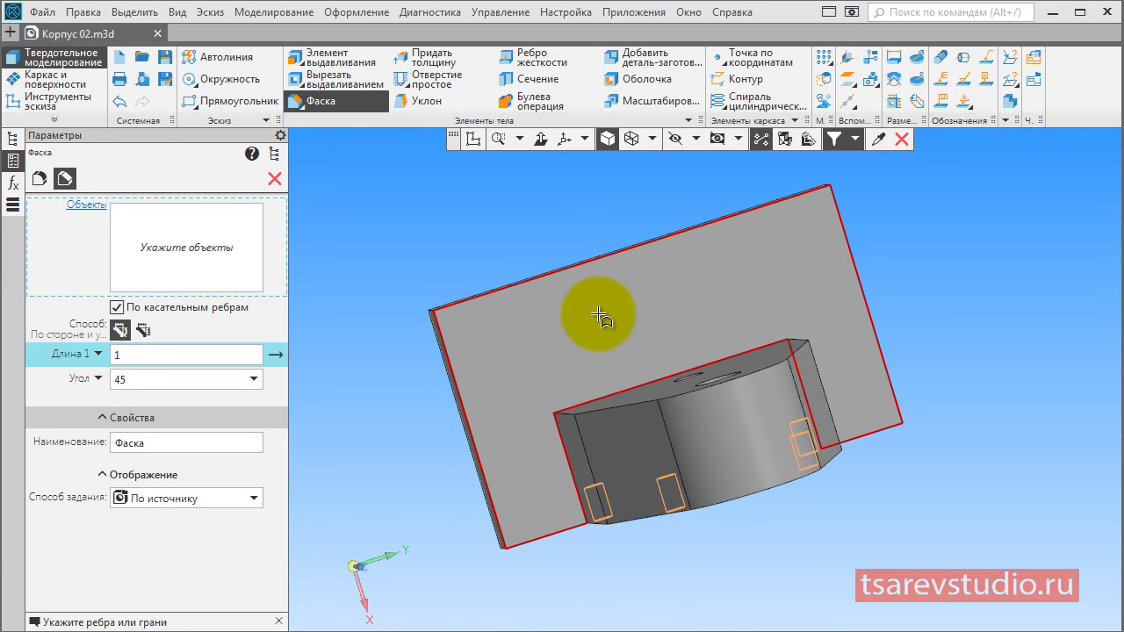
key(Escape)
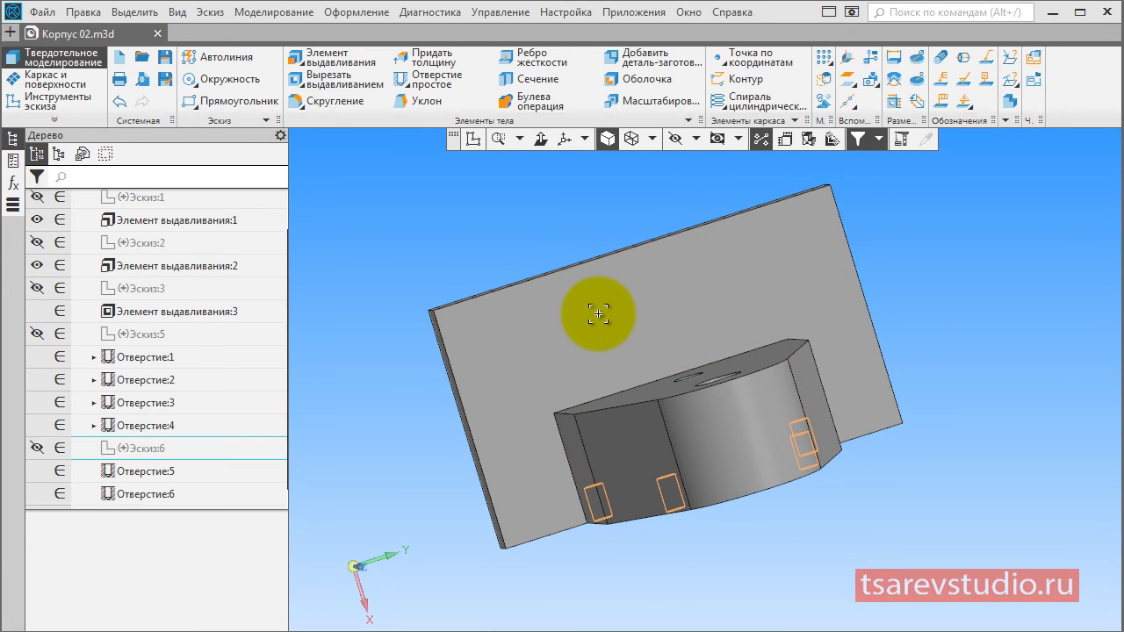
Start a sketch on the base plate's upper face and place two construction points on the area behind the upright.
click(598, 315)
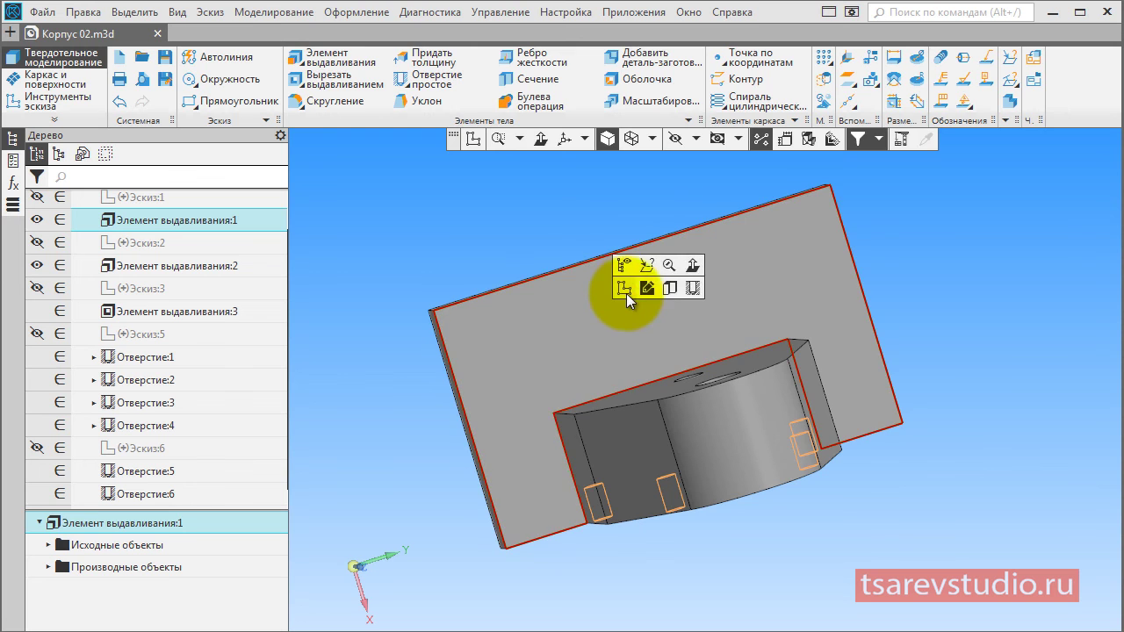
click(626, 292)
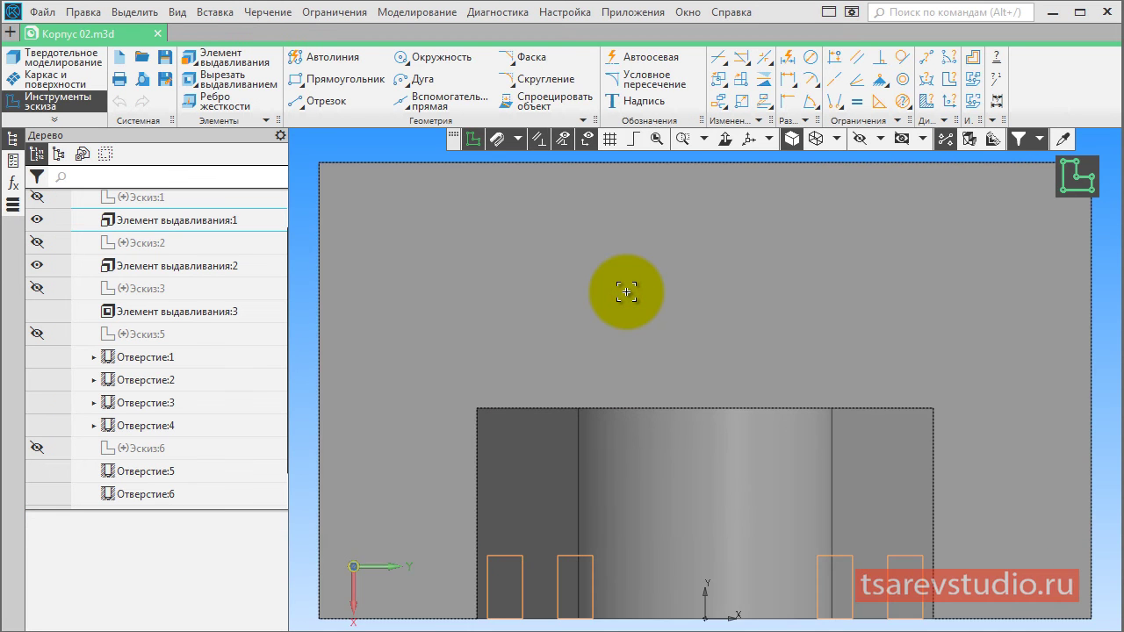
click(423, 120)
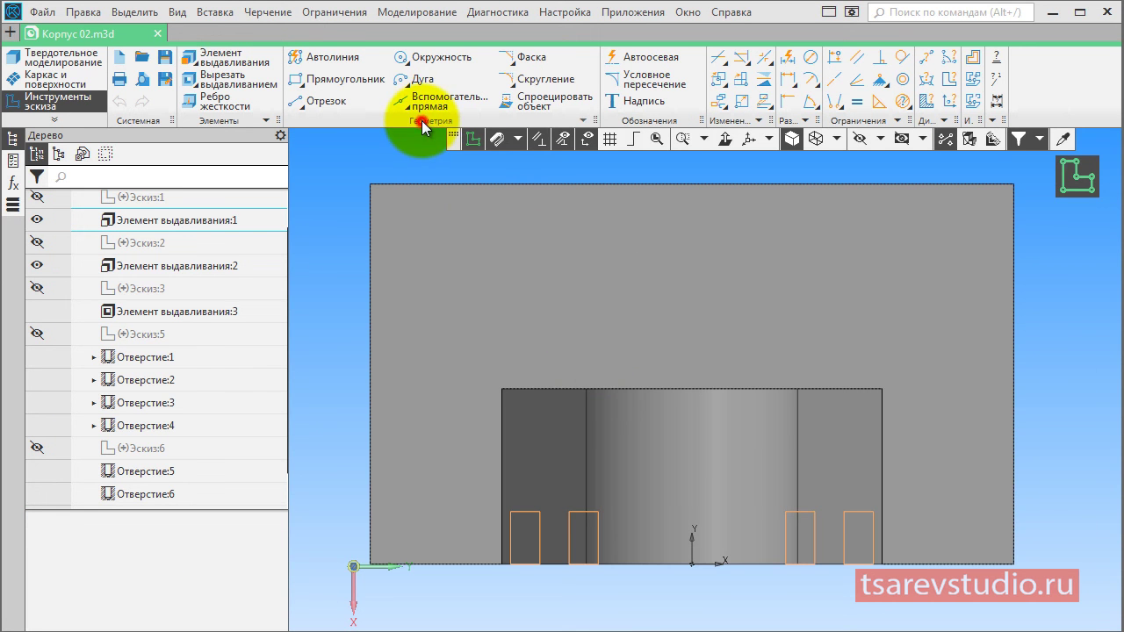
click(316, 123)
click(525, 270)
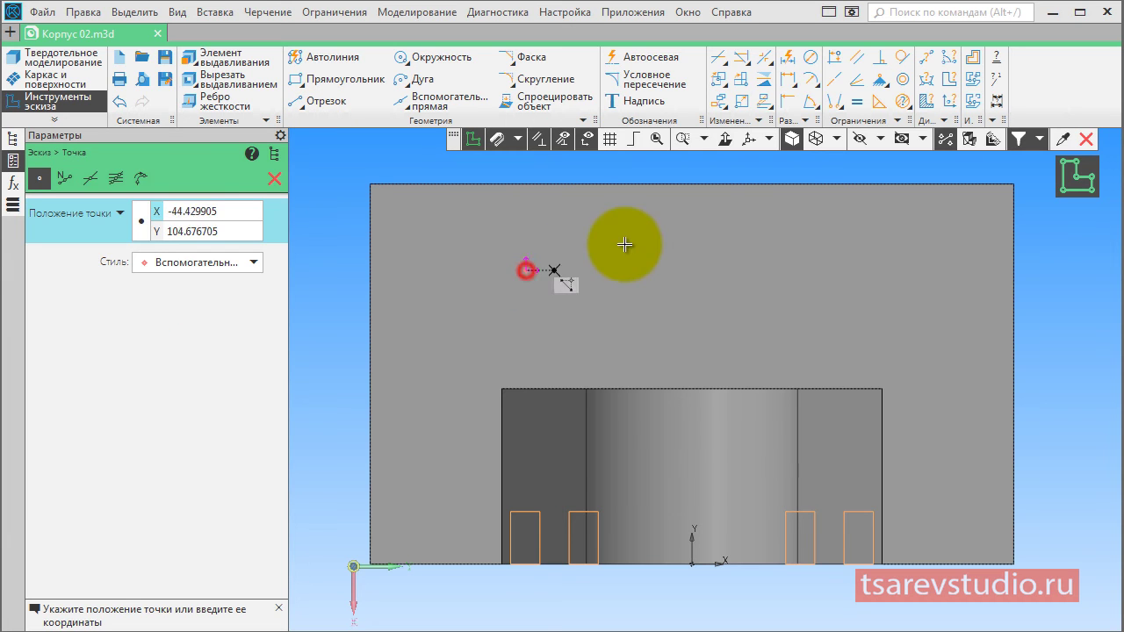
click(852, 246)
key(Escape)
Align the two sketch points horizontally, using the horizontal line through the right-hand point as the alignment direction.
scroll(565, 326, down, 1)
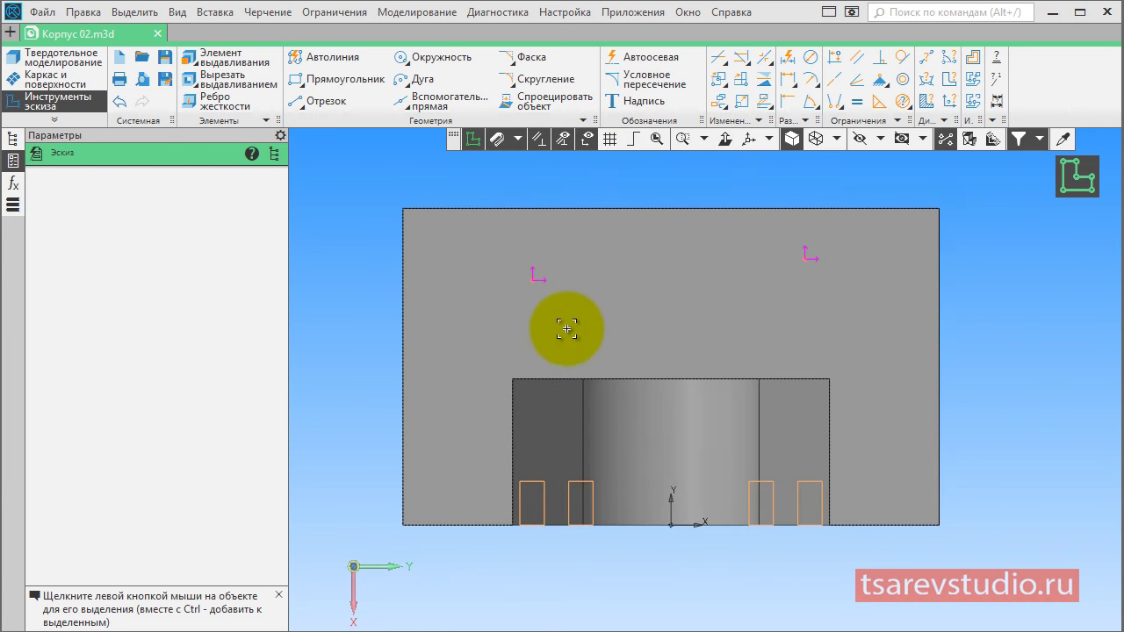
click(832, 60)
click(533, 278)
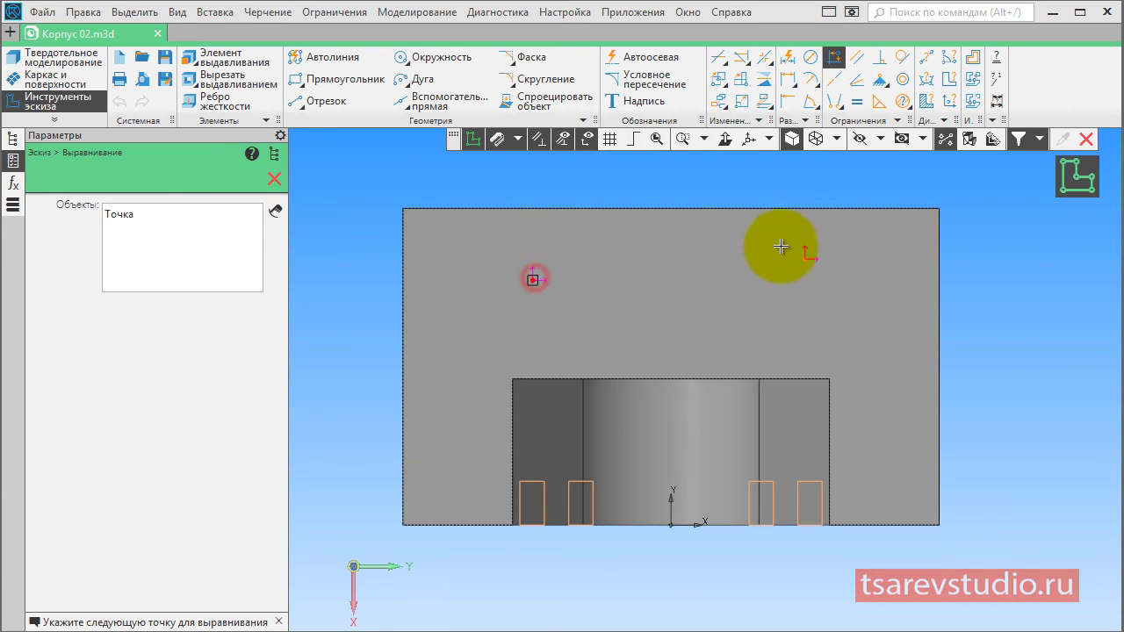
click(804, 260)
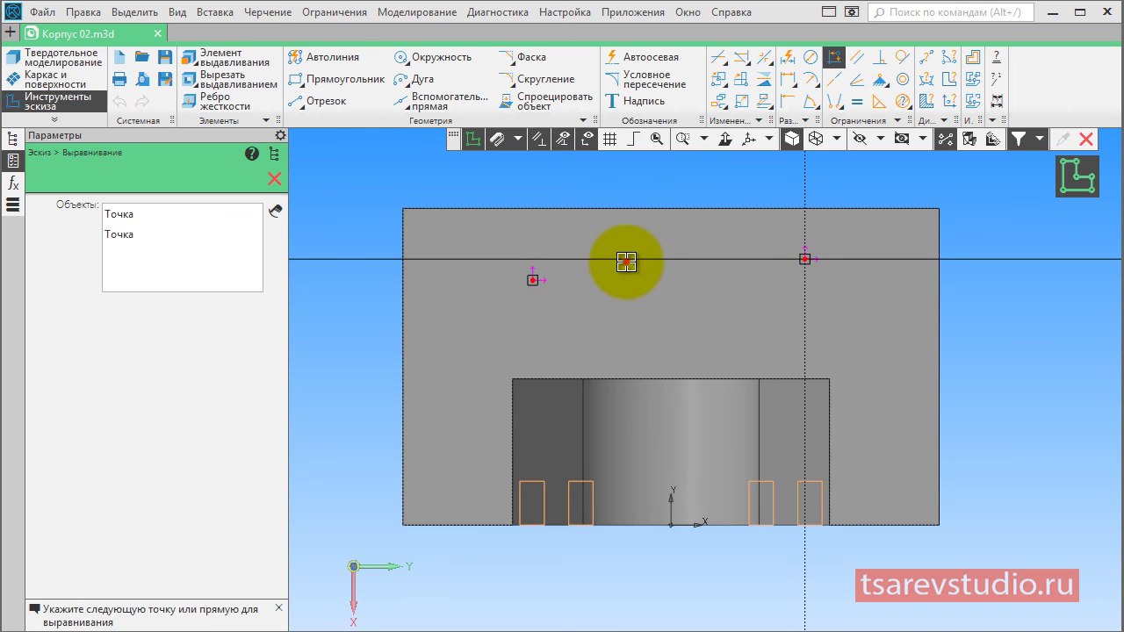
click(626, 260)
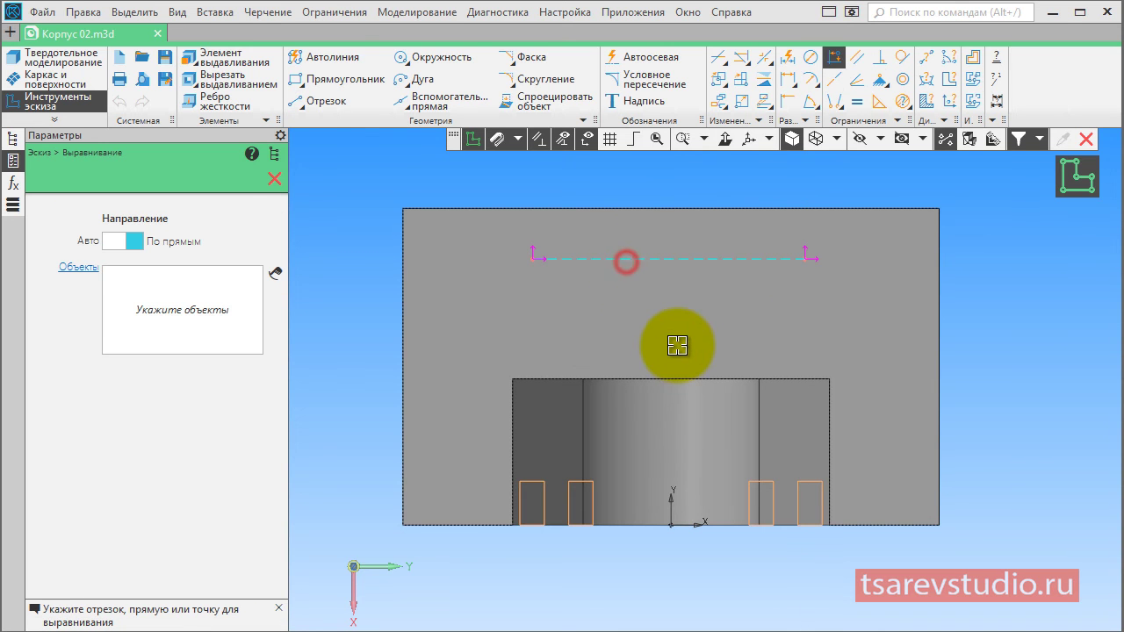
Dimension the horizontal distance between the two sketch points and set it to 180 mm.
click(788, 57)
click(534, 259)
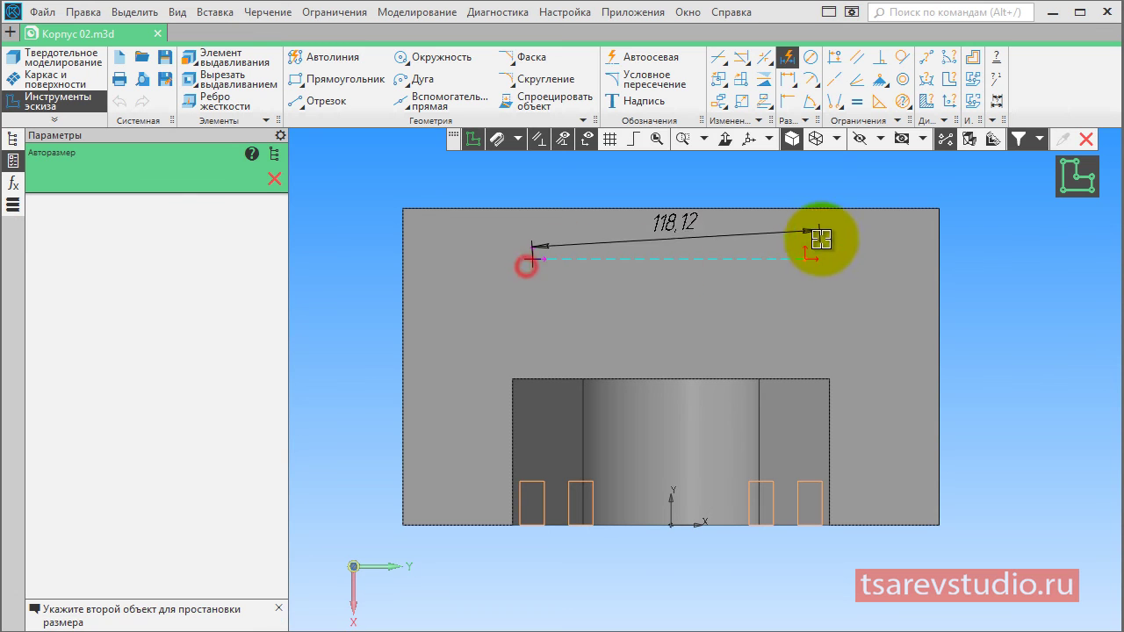
click(808, 254)
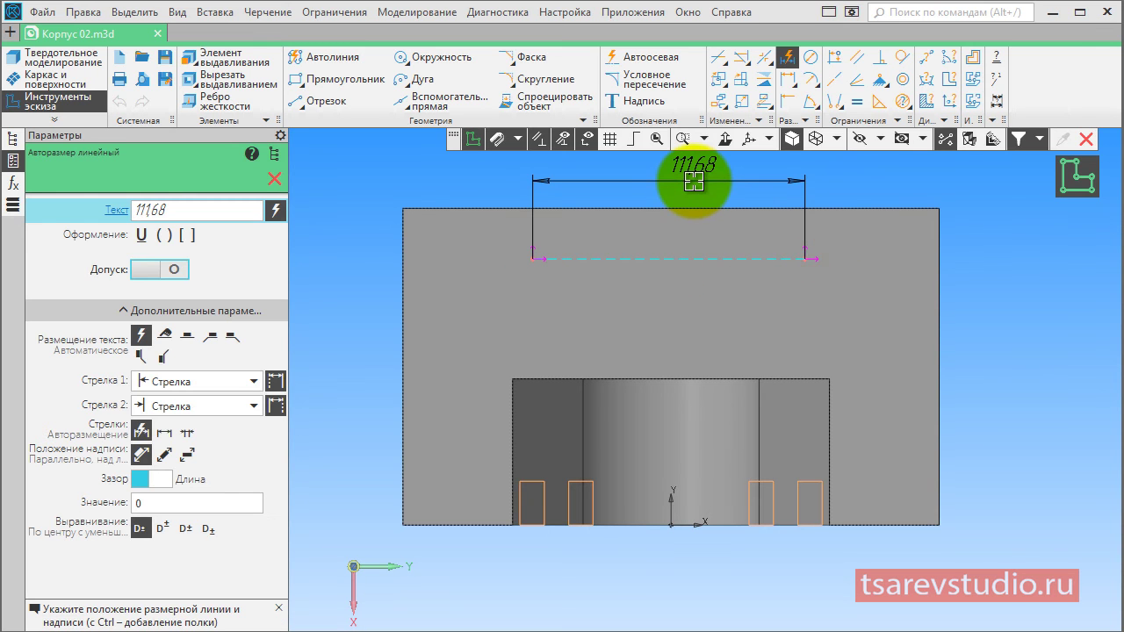
click(692, 181)
text(1)
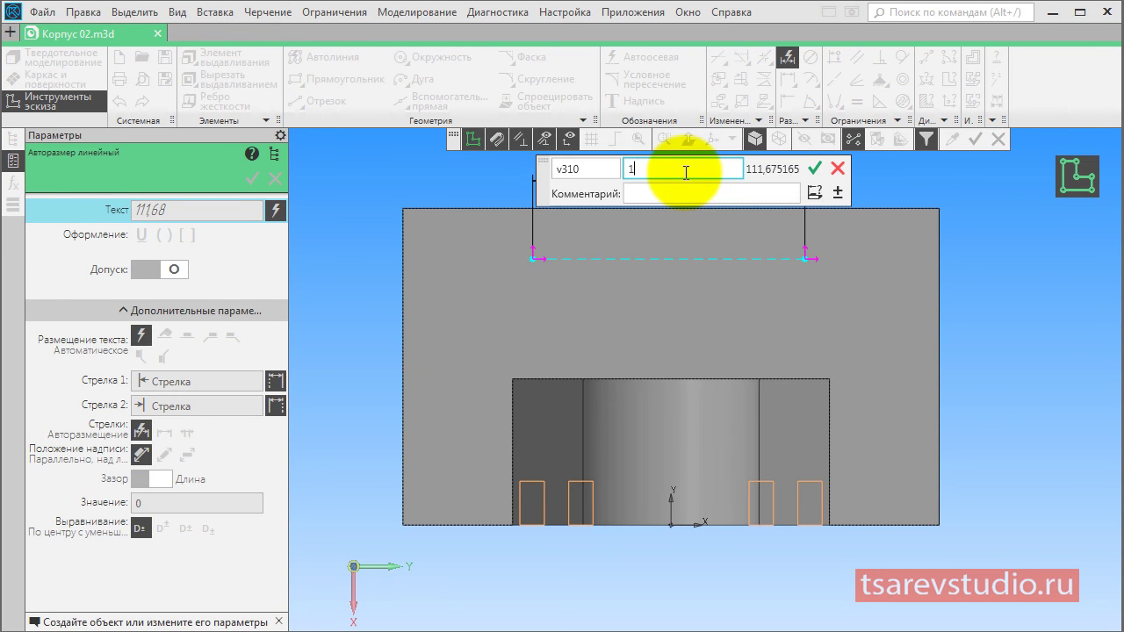
text(80)
key(Return)
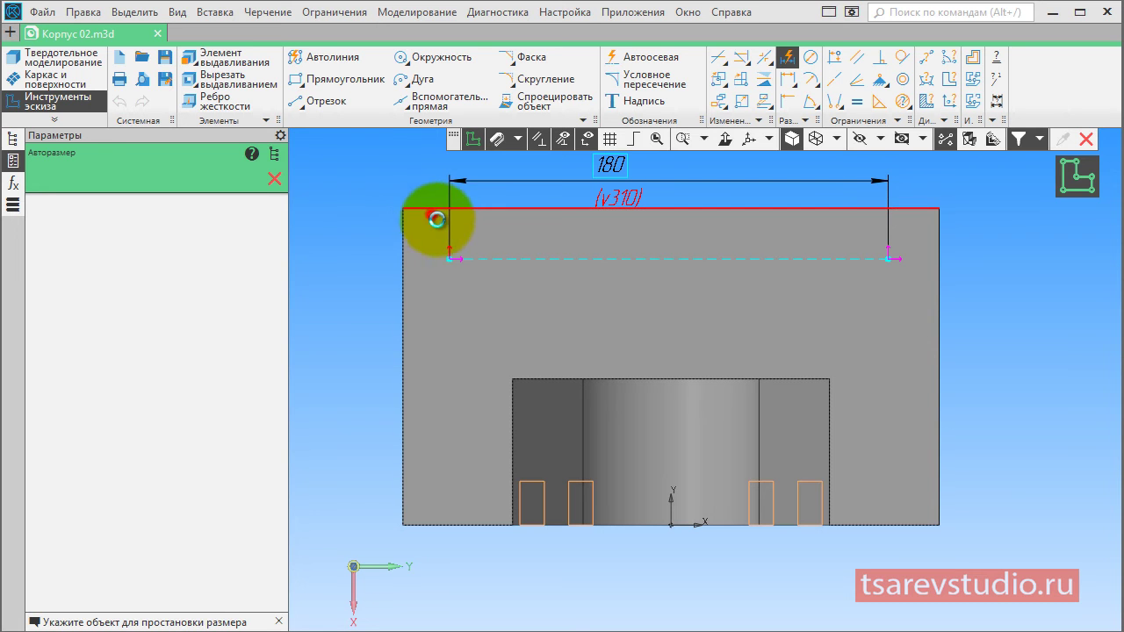
click(437, 219)
click(448, 257)
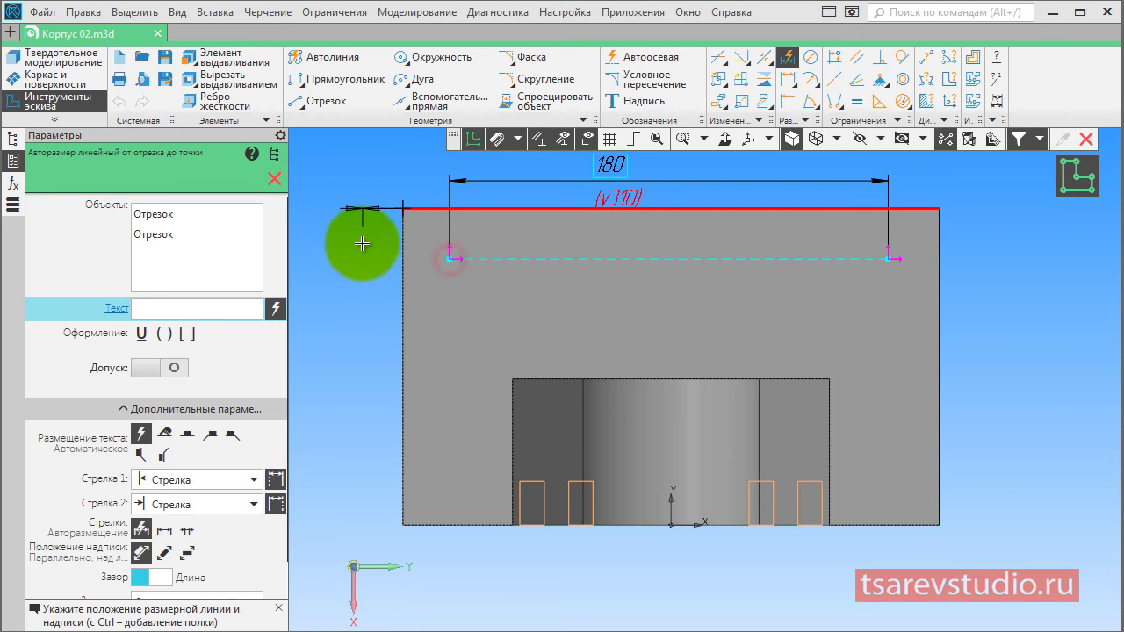
key(Escape)
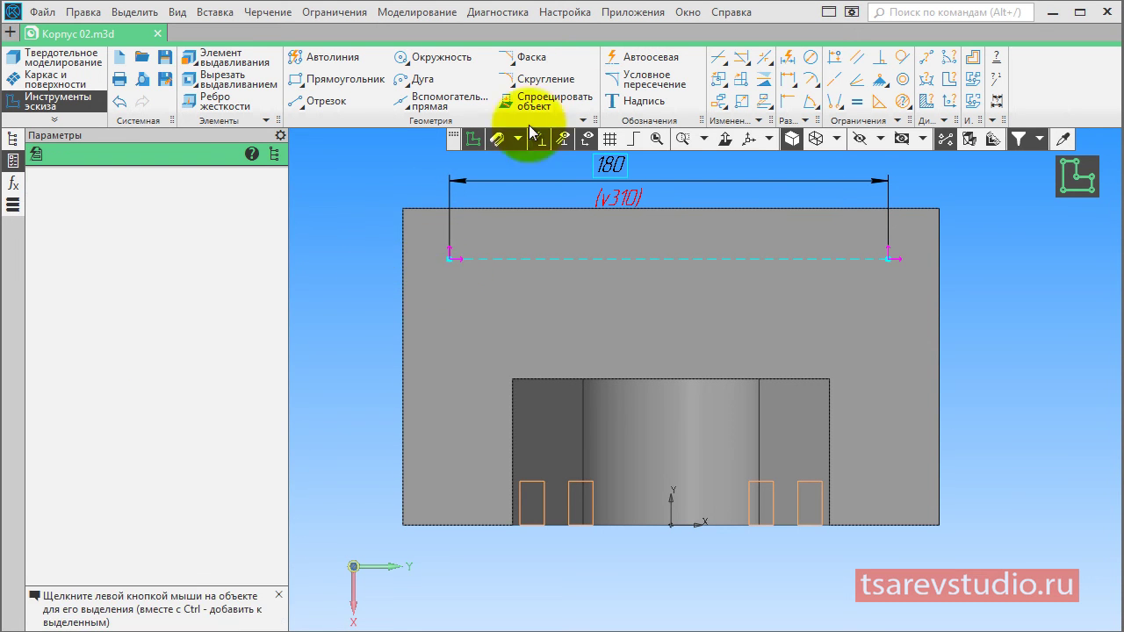
Dimension the left-hand sketch point from the plate's rear edge and set the distance to 30 mm.
click(788, 57)
click(450, 258)
drag(427, 206, 347, 221)
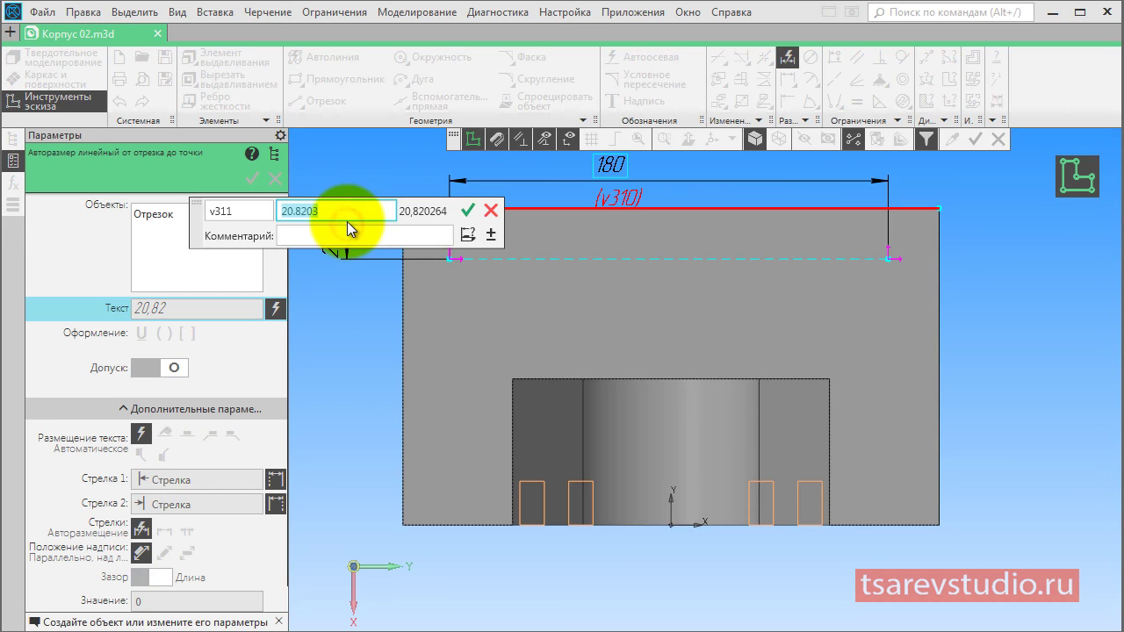
text(30)
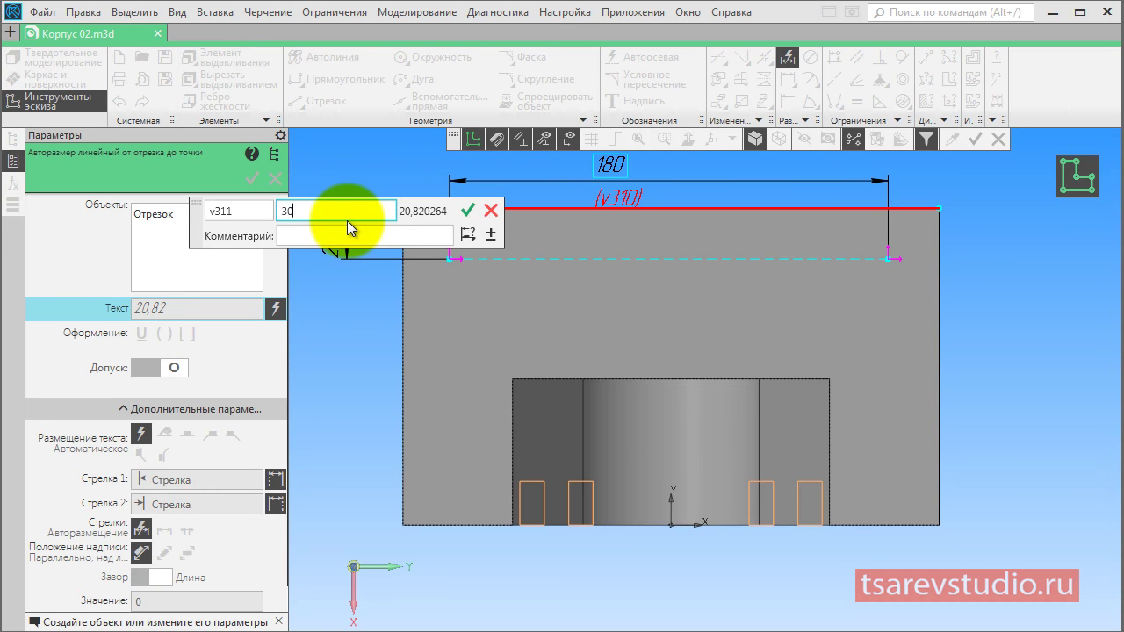
key(Return)
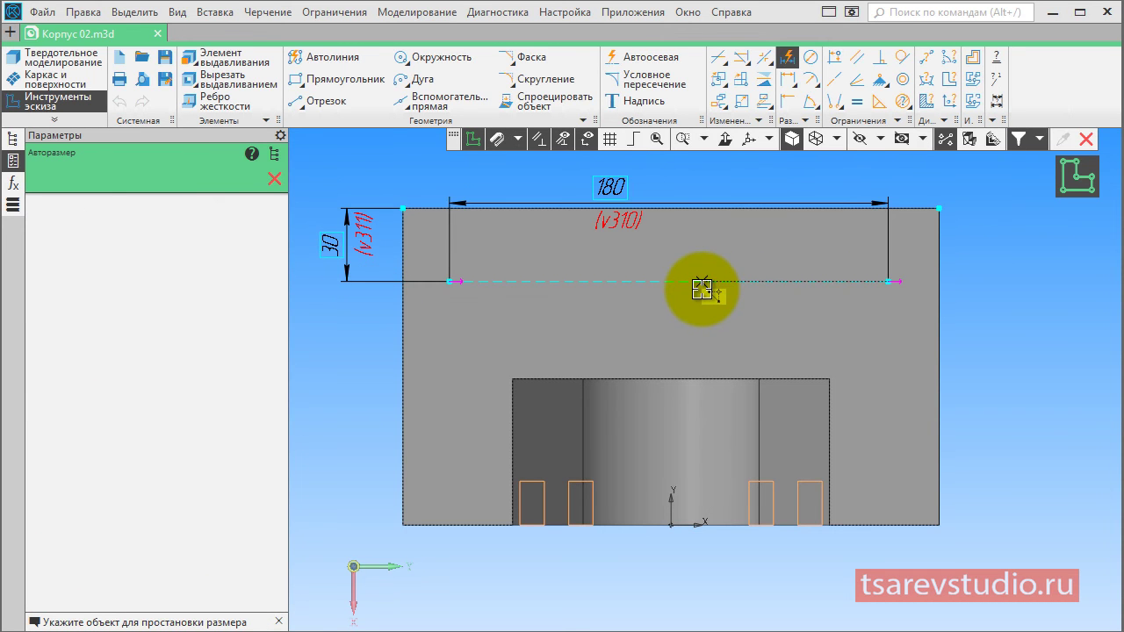
Dimension the left-hand point horizontally from the sketch origin with the expression v310/2 and finish the sketch.
click(450, 282)
click(672, 525)
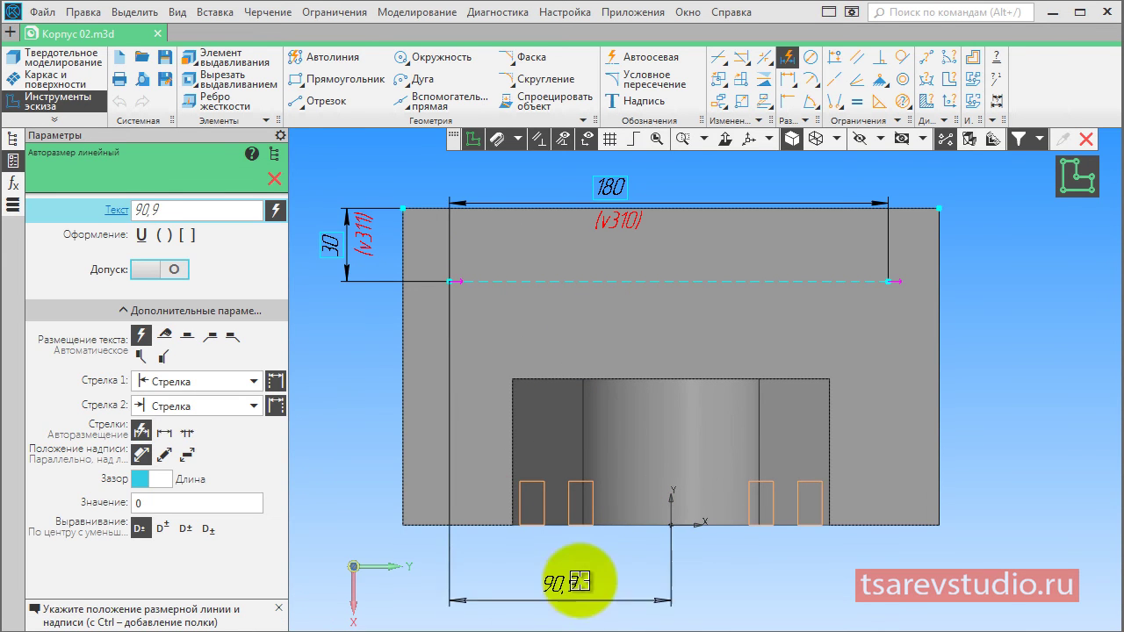
click(571, 580)
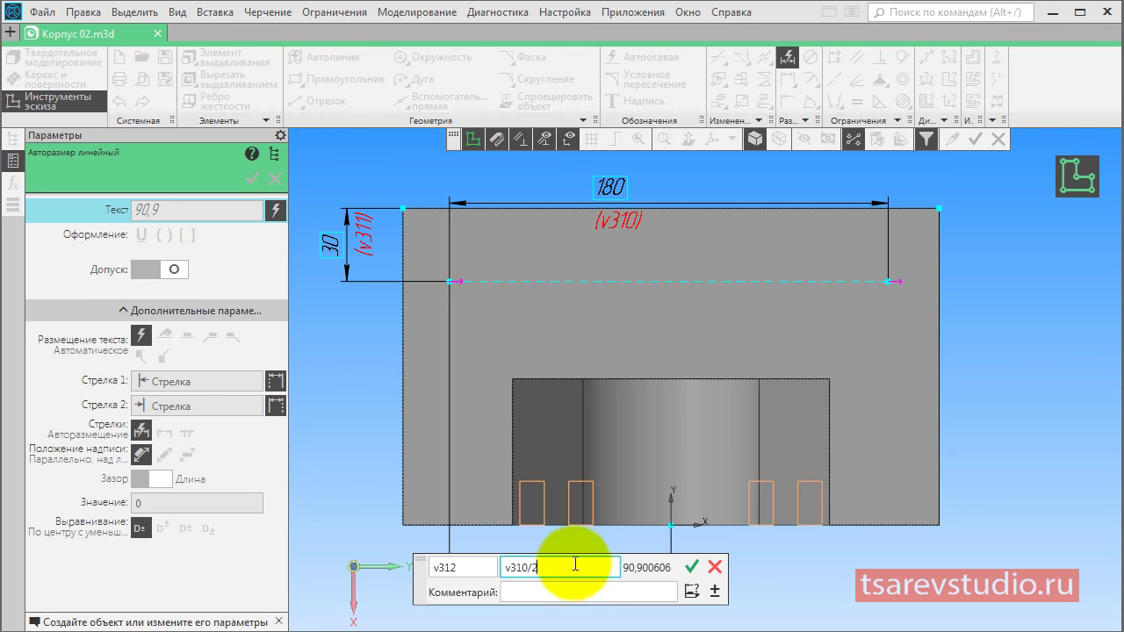
click(689, 569)
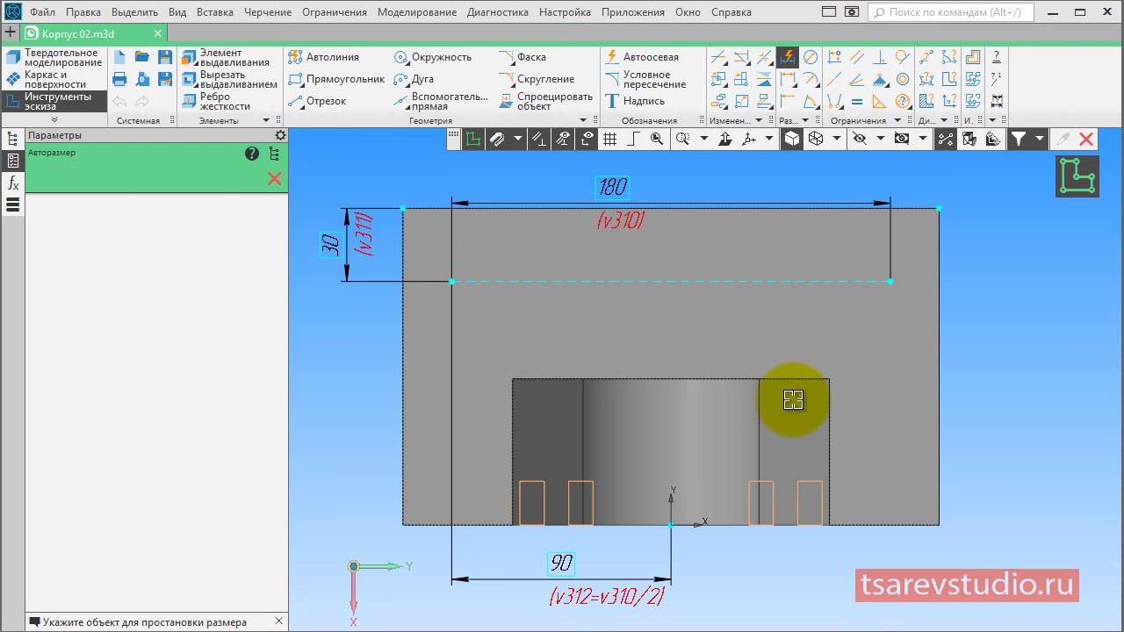
click(1066, 180)
Create a simple unthreaded hole, diameter 17 mm, through all, on the base plate's upper face at the left-hand sketch point.
mouse_move(928, 284)
middle_down()
mouse_move(923, 264)
mouse_move(682, 252)
mouse_move(417, 214)
mouse_move(461, 225)
middle_up()
click(433, 78)
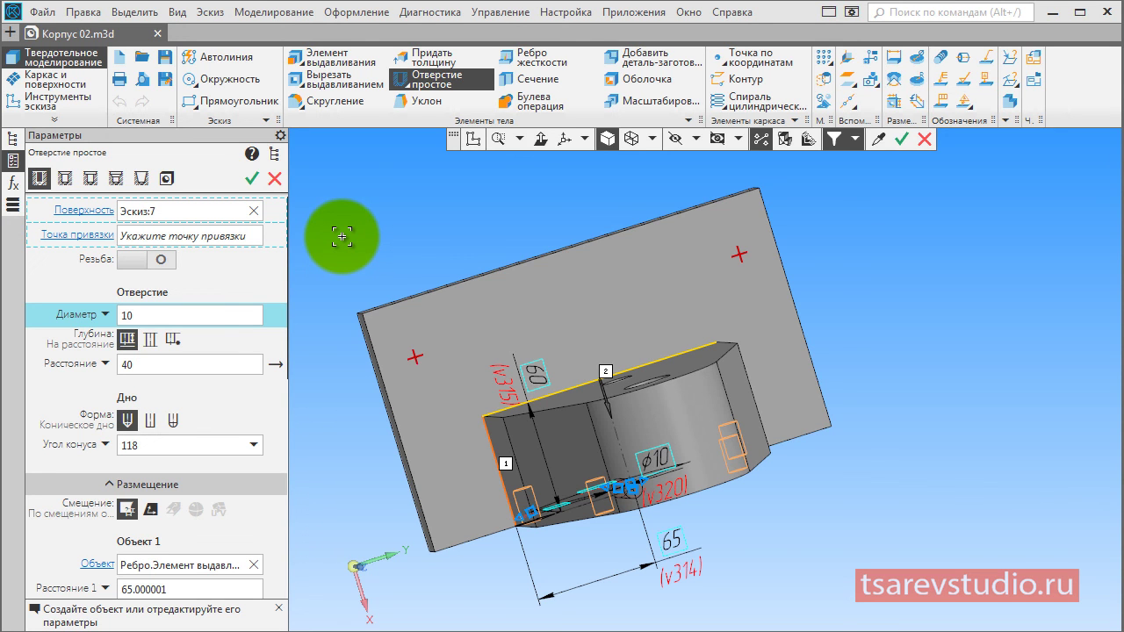
click(150, 316)
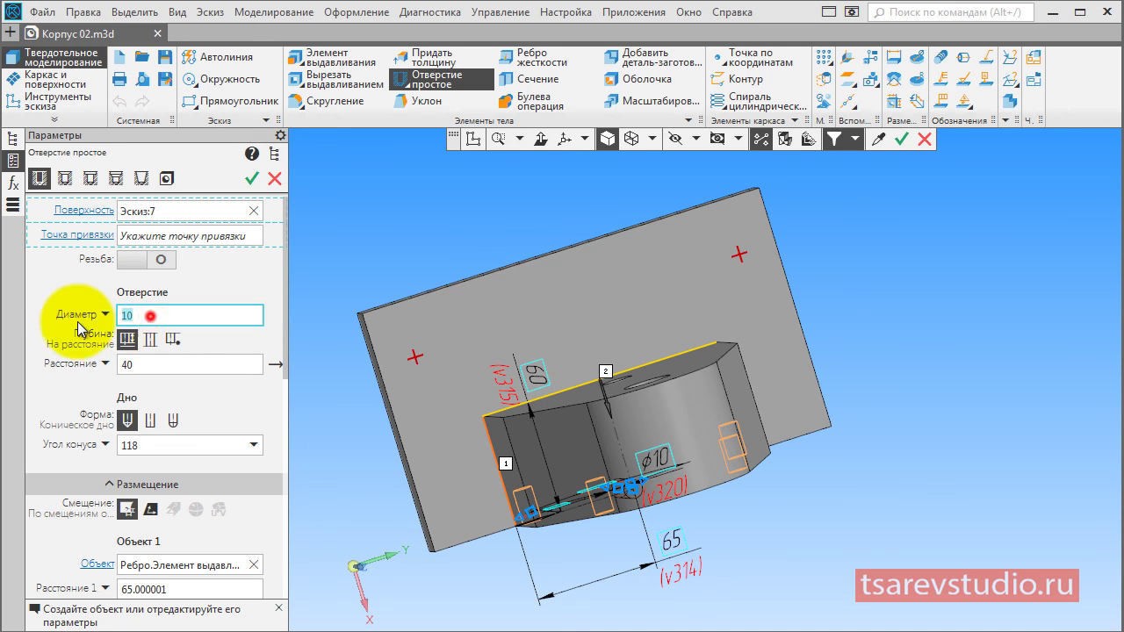
text(17)
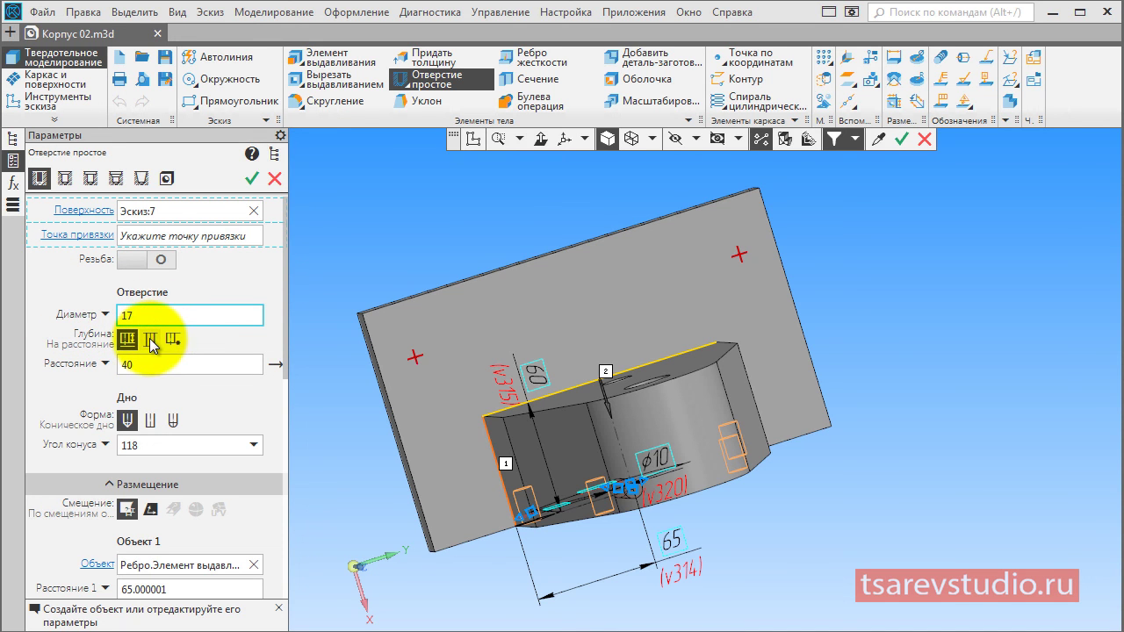
click(150, 341)
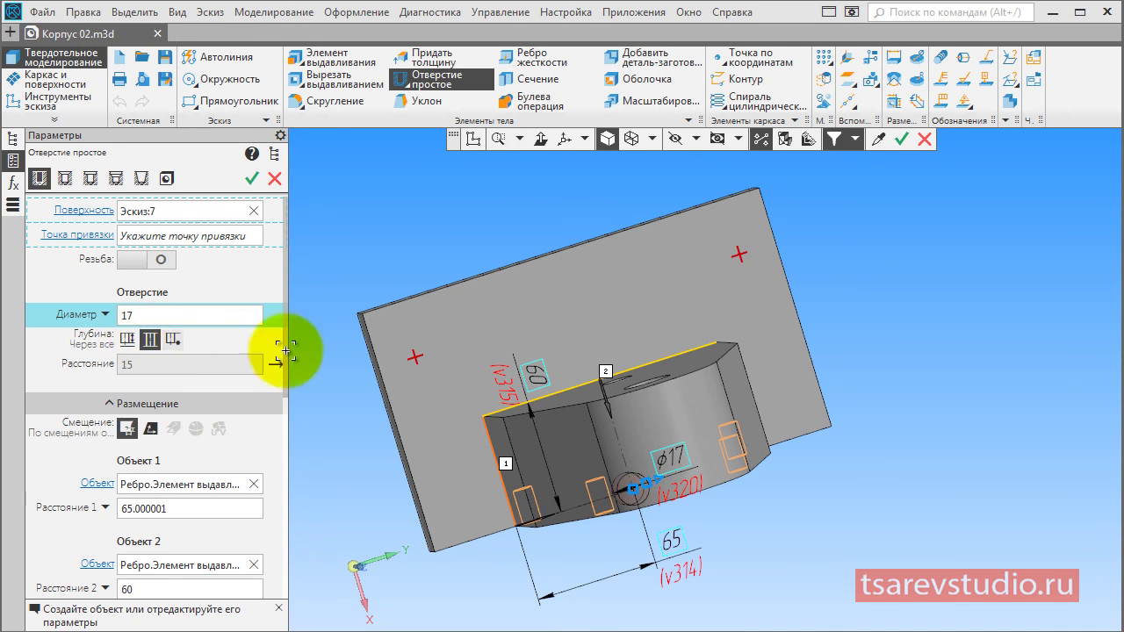
click(413, 355)
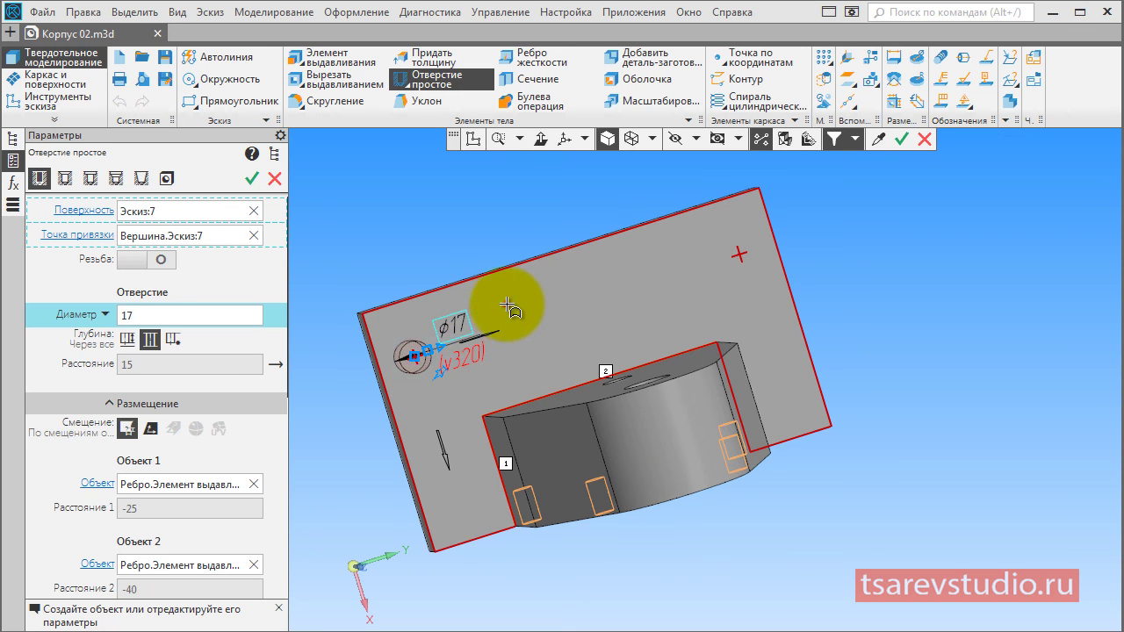
click(501, 301)
click(252, 177)
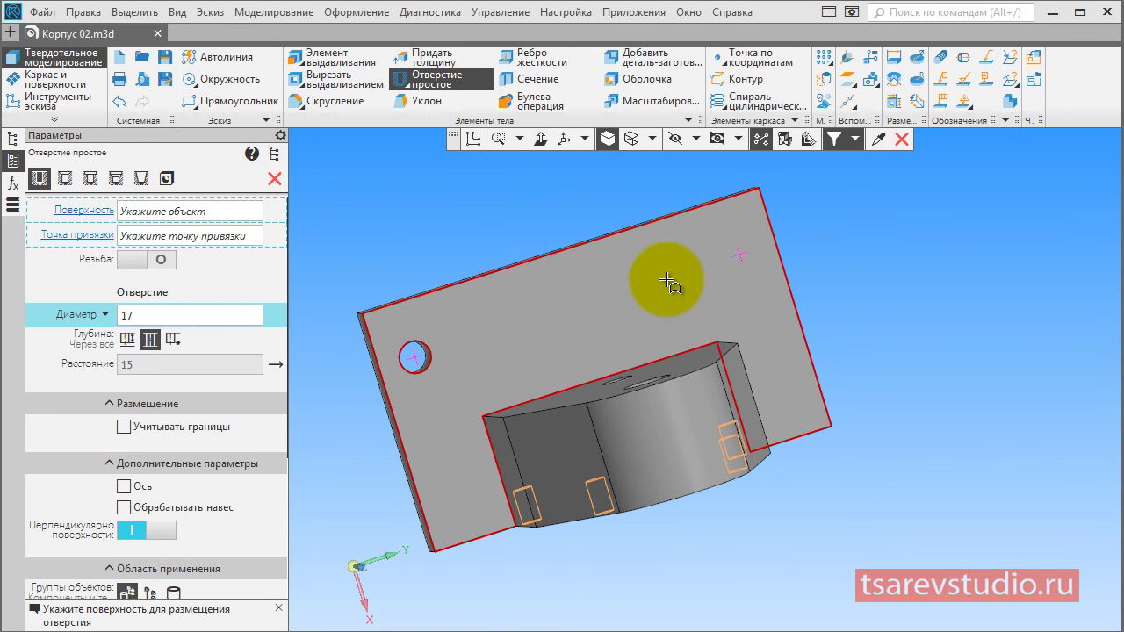
Create the second simple 17 mm through-all hole on the base plate's upper face at the right-hand point, and hide the point sketch.
click(740, 254)
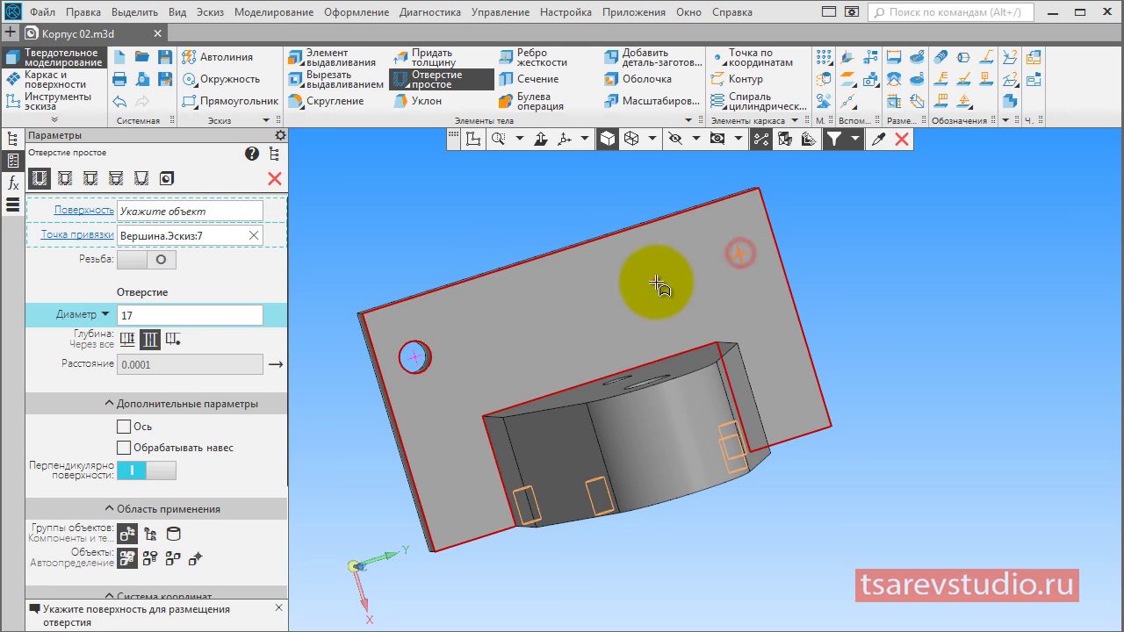
click(655, 219)
click(250, 178)
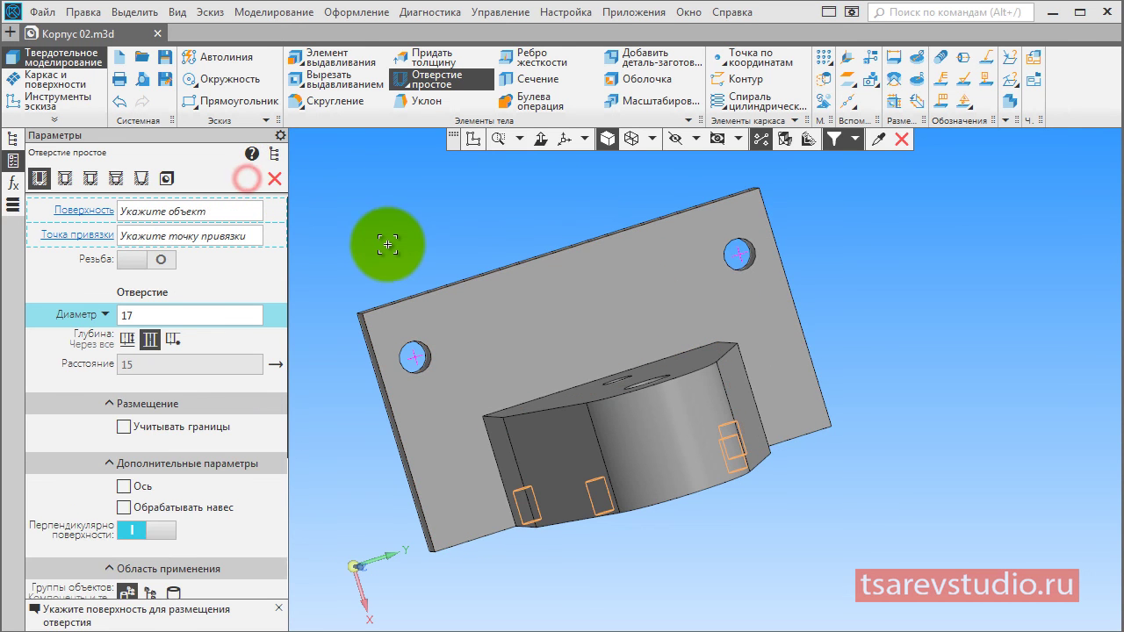
key(Escape)
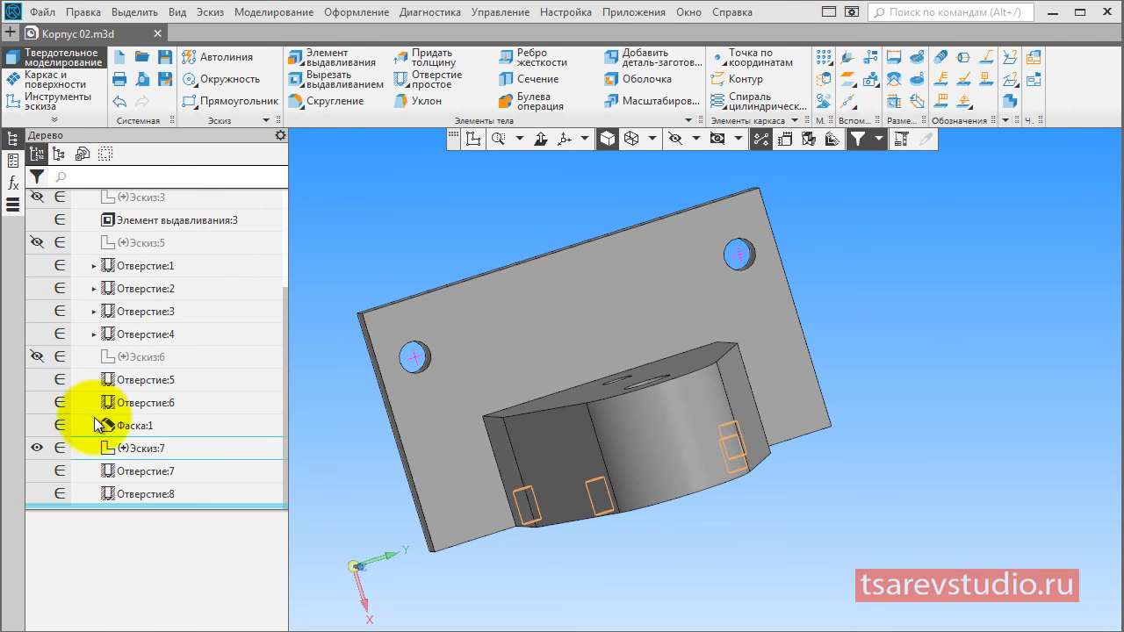
click(36, 448)
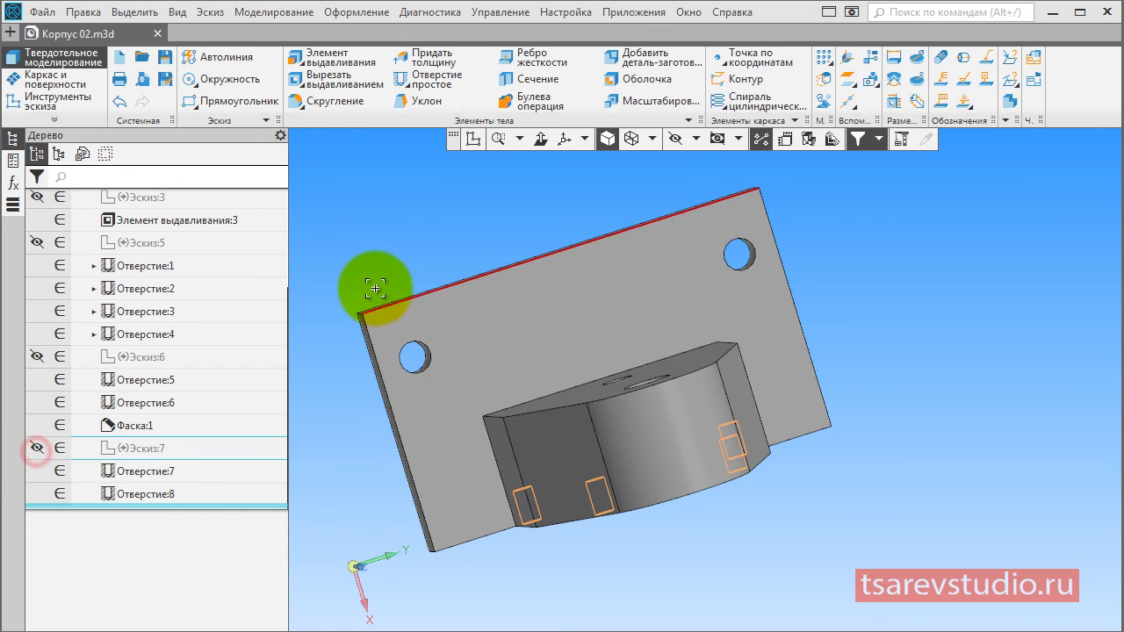
Start a chamfer by side and angle and select the upper rim of the left-hand mounting hole.
scroll(369, 286, down, 1)
scroll(377, 294, up, 2)
scroll(377, 294, up, 1)
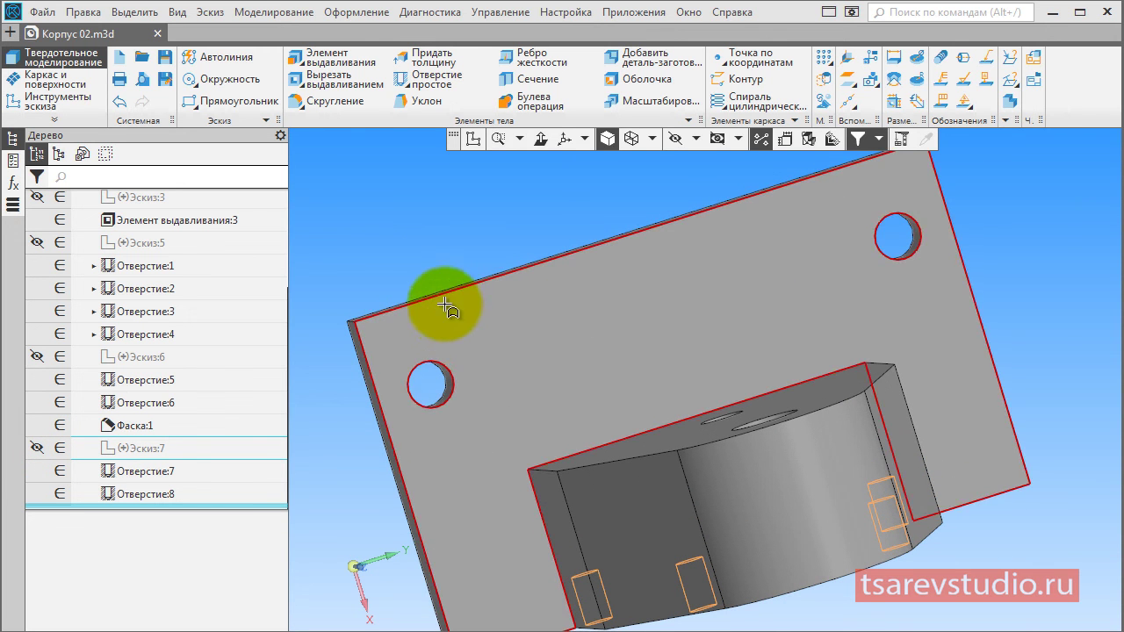
drag(359, 103, 324, 150)
click(458, 366)
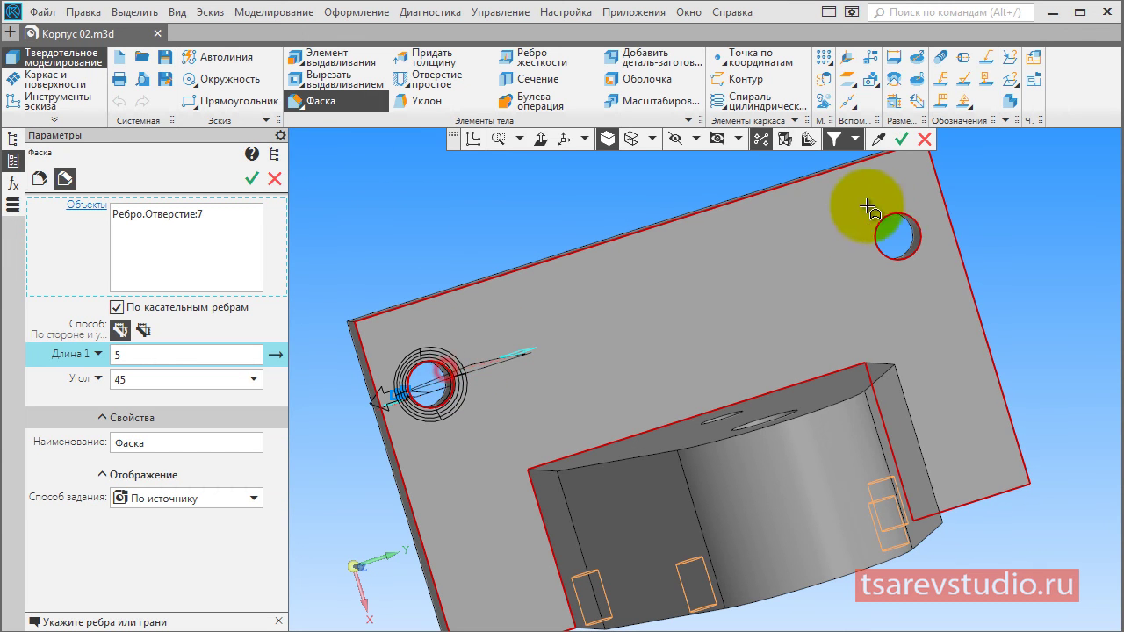